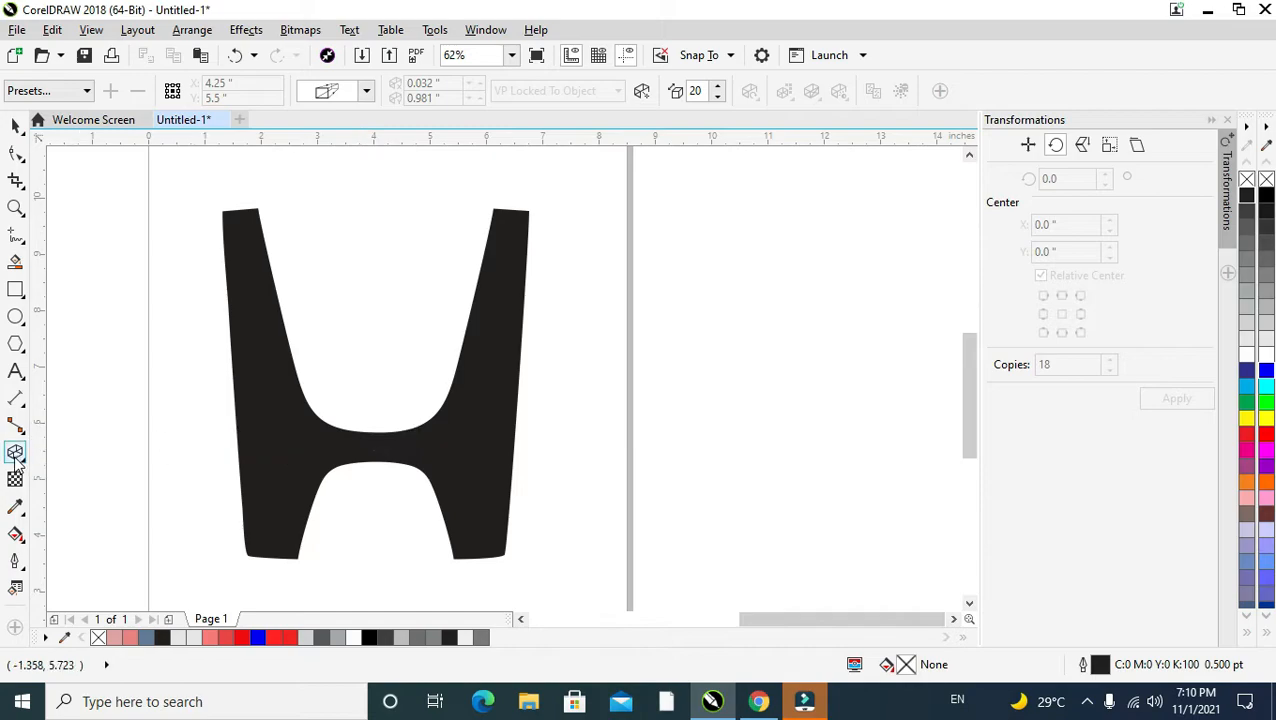
# Extrude the black H shape upward with the Extrude tool, placing the vanishing point at about X 0.215 in, Y 0.231 in
pyautogui.click(15, 456)
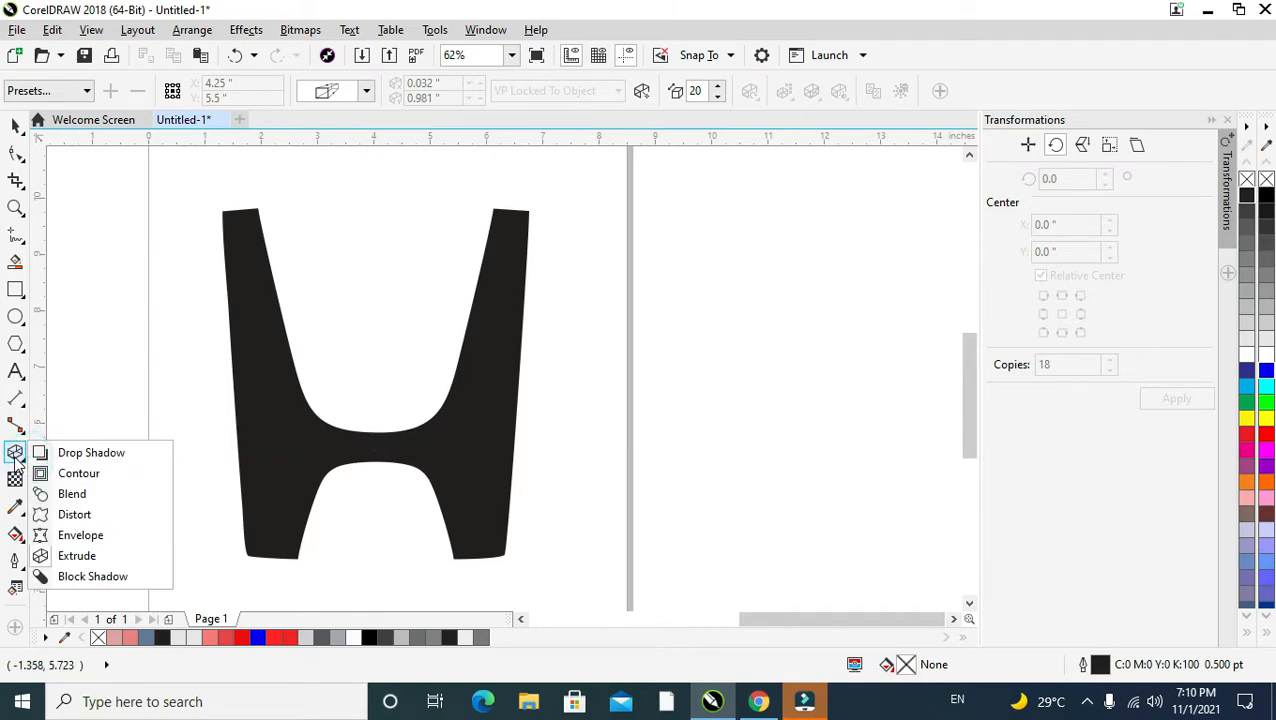
pyautogui.click(373, 443)
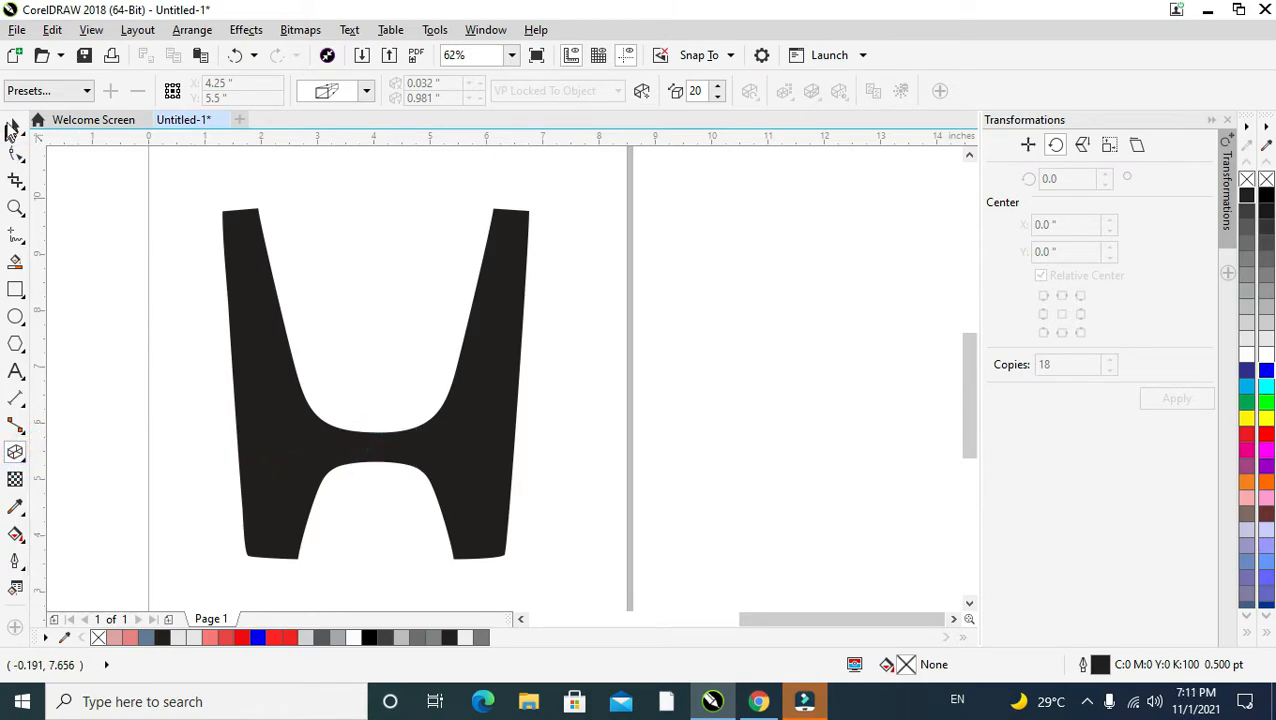
pyautogui.click(264, 376)
pyautogui.click(15, 452)
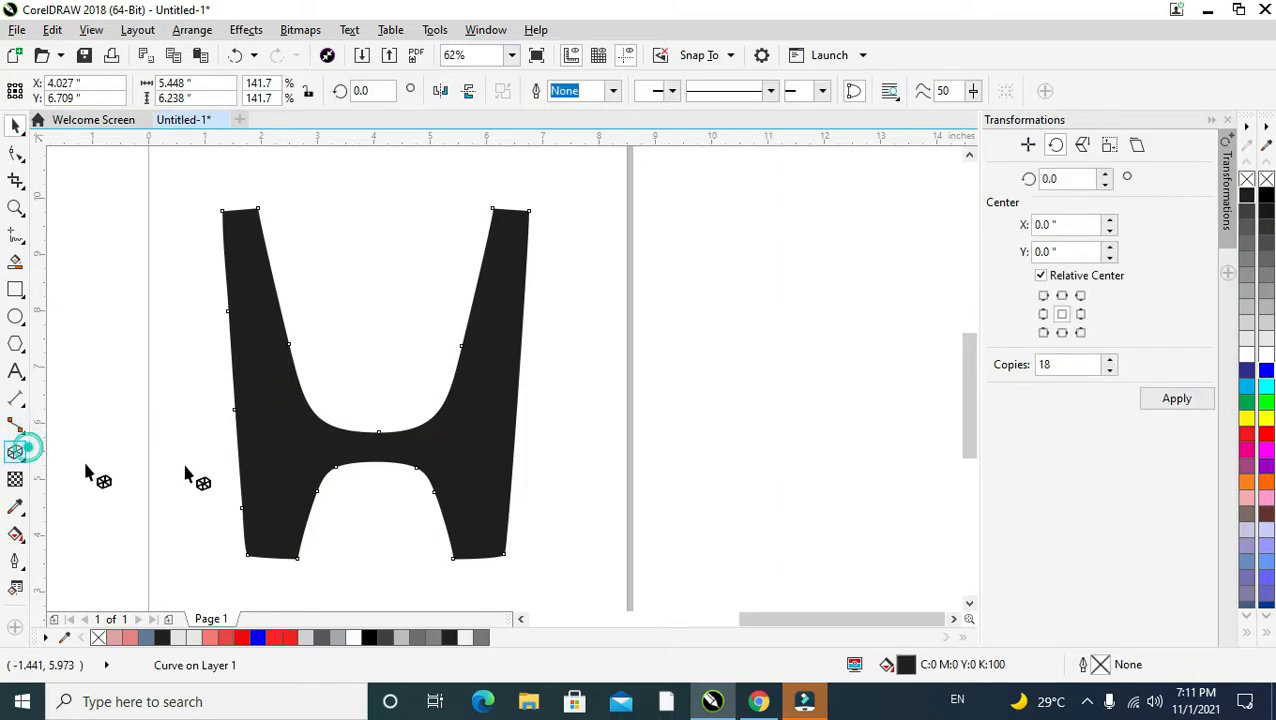
pyautogui.moveTo(385, 440); pyautogui.dragTo(384, 368)
pyautogui.click(26, 124)
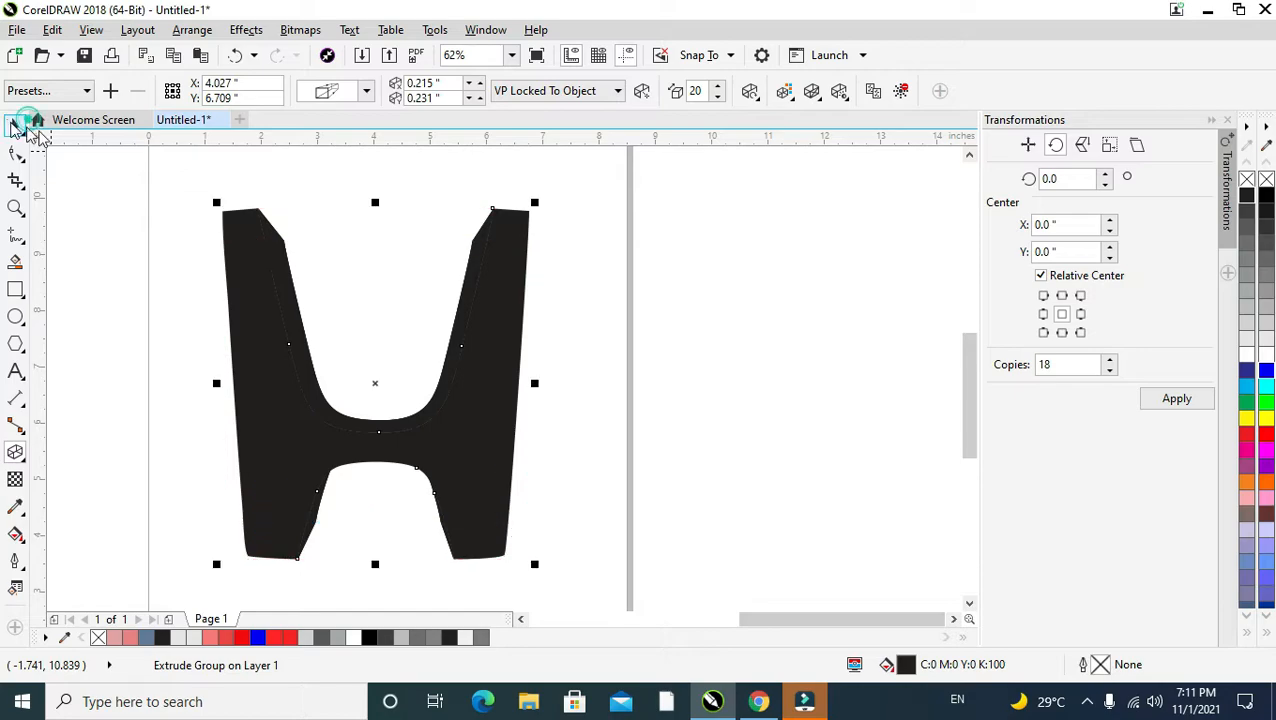
# Set the extrusion's colour to a solid pink of C0 M92 Y25 K0
pyautogui.click(788, 94)
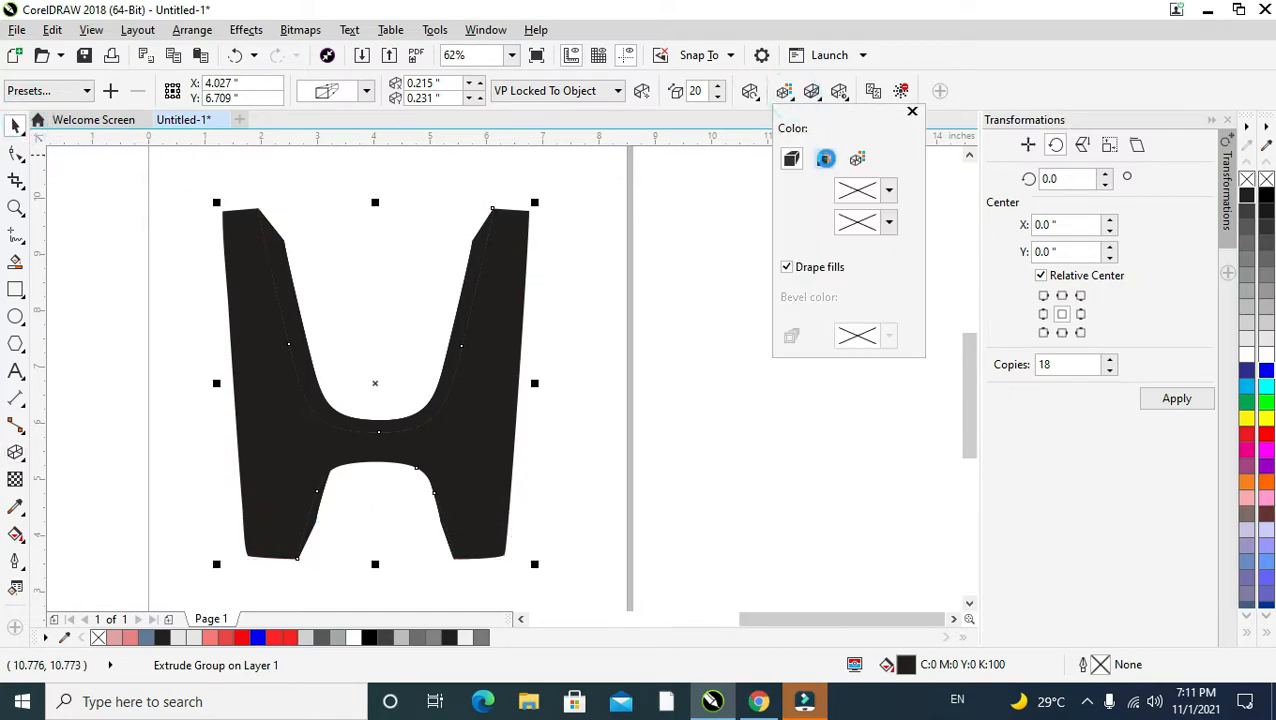
pyautogui.click(824, 161)
pyautogui.click(888, 190)
pyautogui.moveTo(877, 290); pyautogui.dragTo(924, 295)
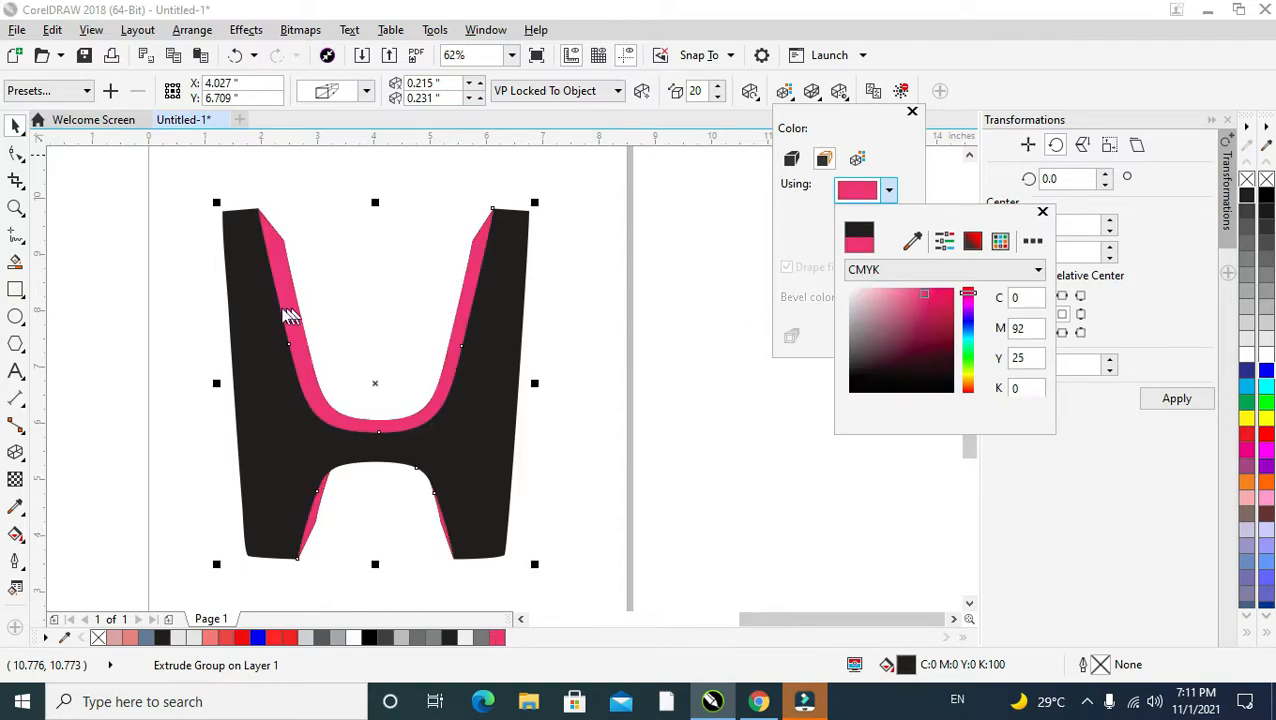
pyautogui.click(24, 123)
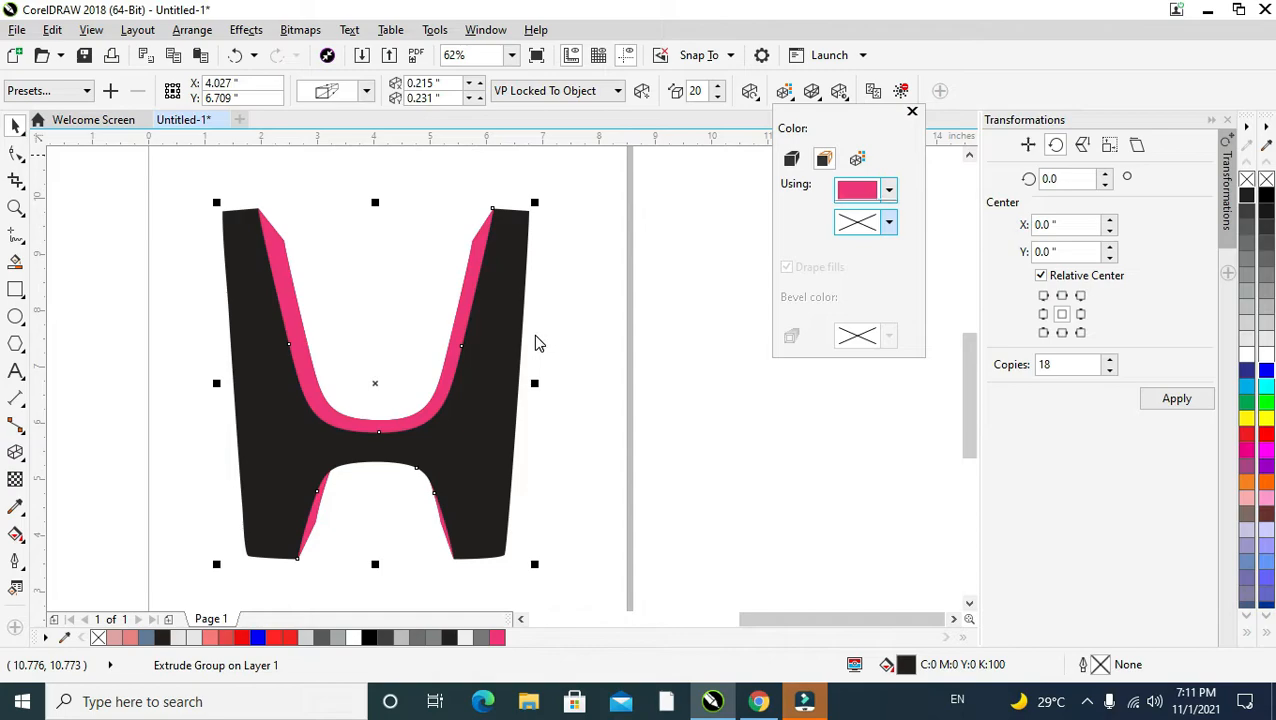
pyautogui.click(570, 315)
pyautogui.click(569, 359)
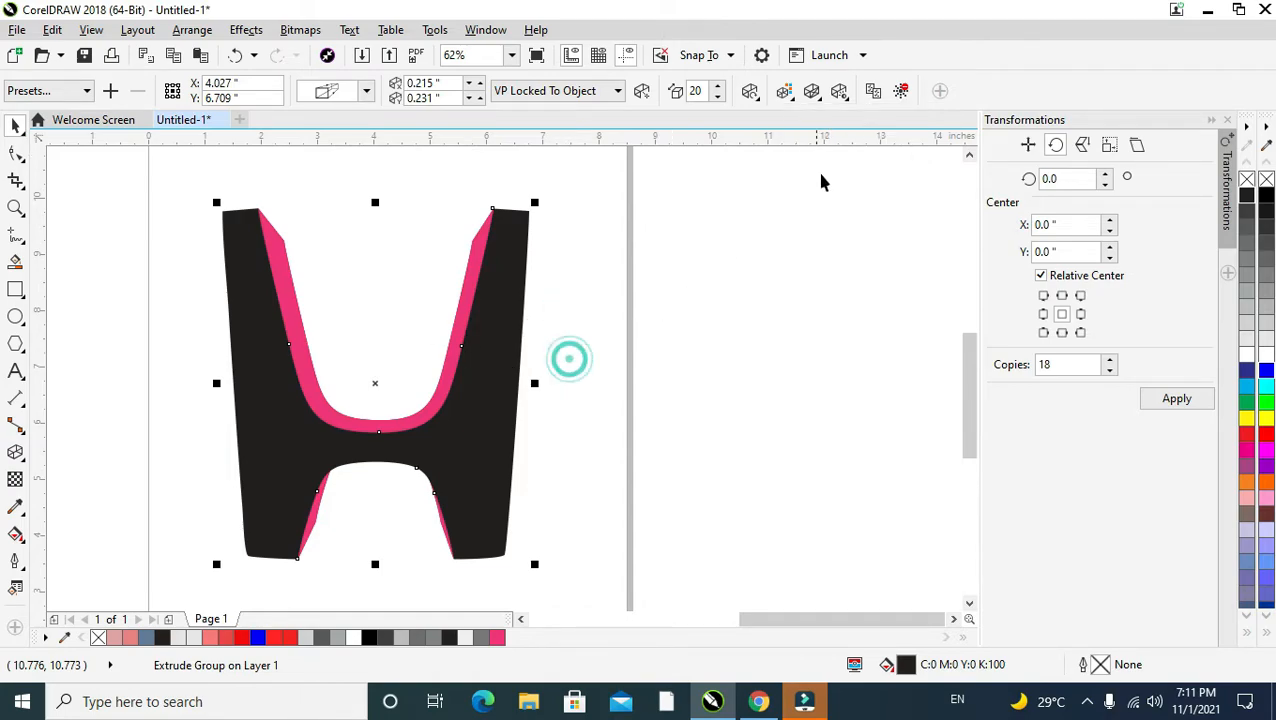
# Try to separate the pink extrusion from the H by grouping and ungrouping the extrude group
pyautogui.rightClick(478, 307)
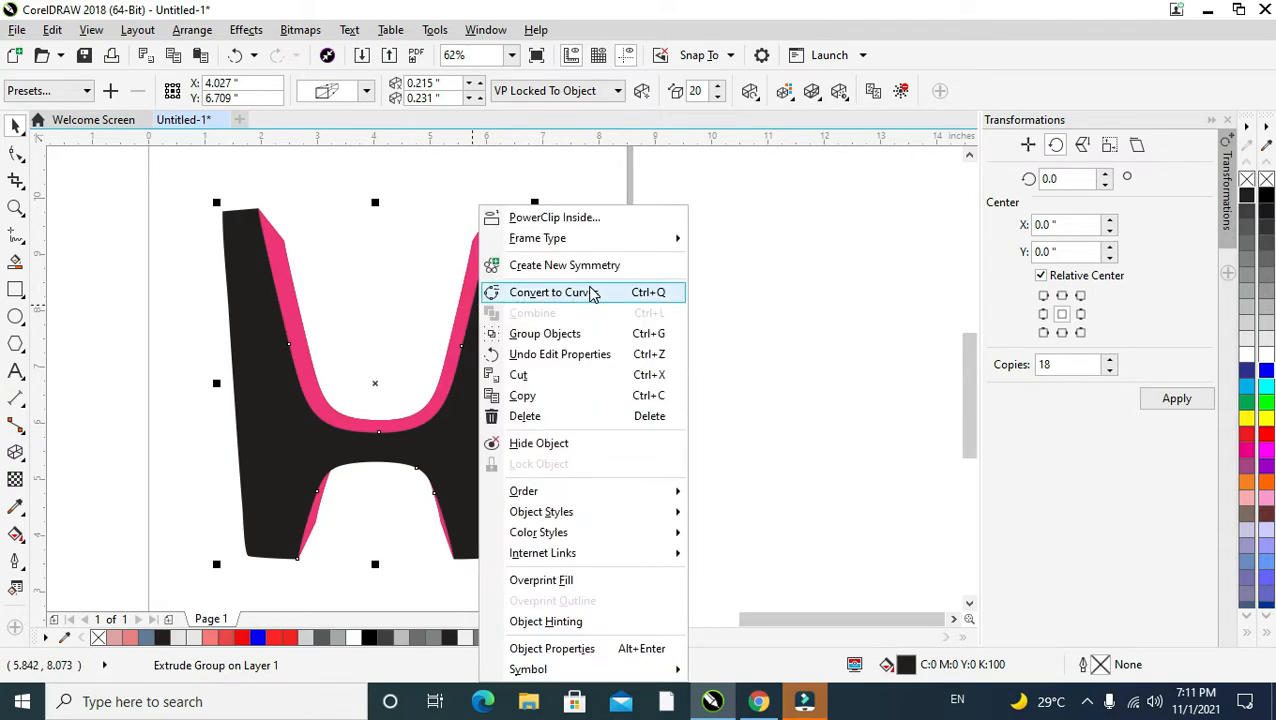
pyautogui.click(605, 333)
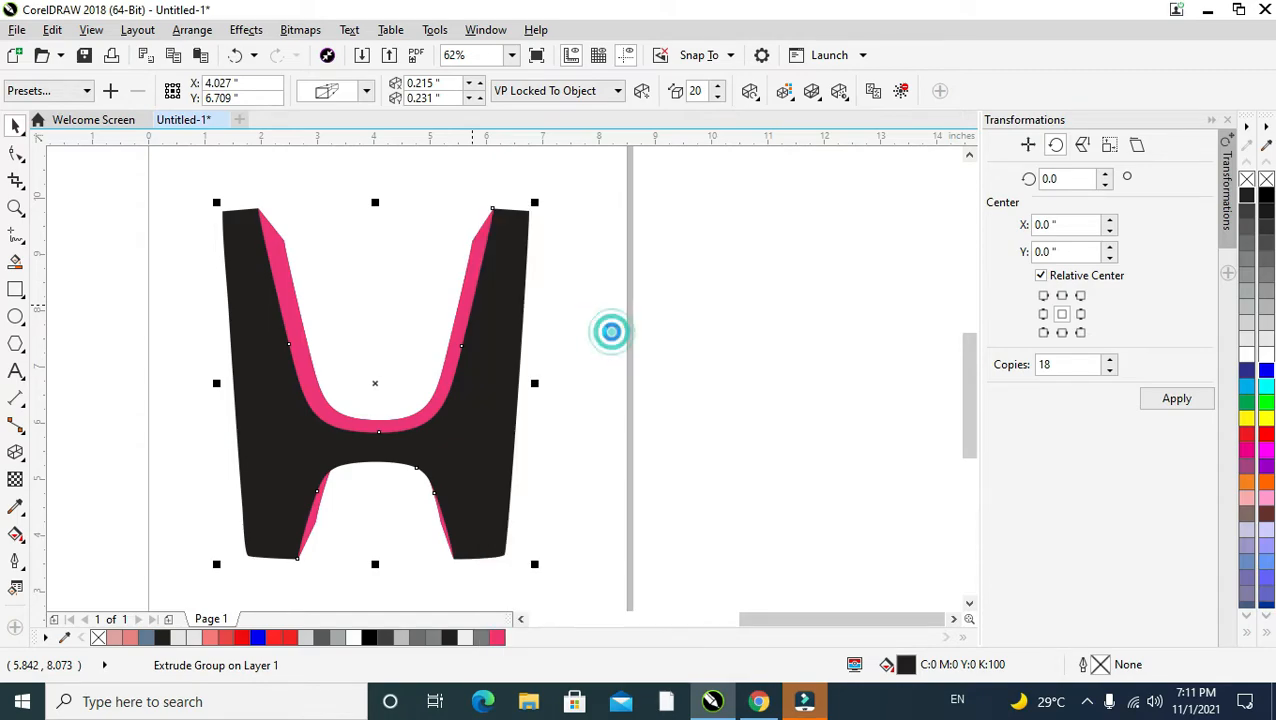
pyautogui.moveTo(458, 326); pyautogui.dragTo(459, 298)
pyautogui.hotkey('ctrl', 'z')
pyautogui.rightClick(459, 312)
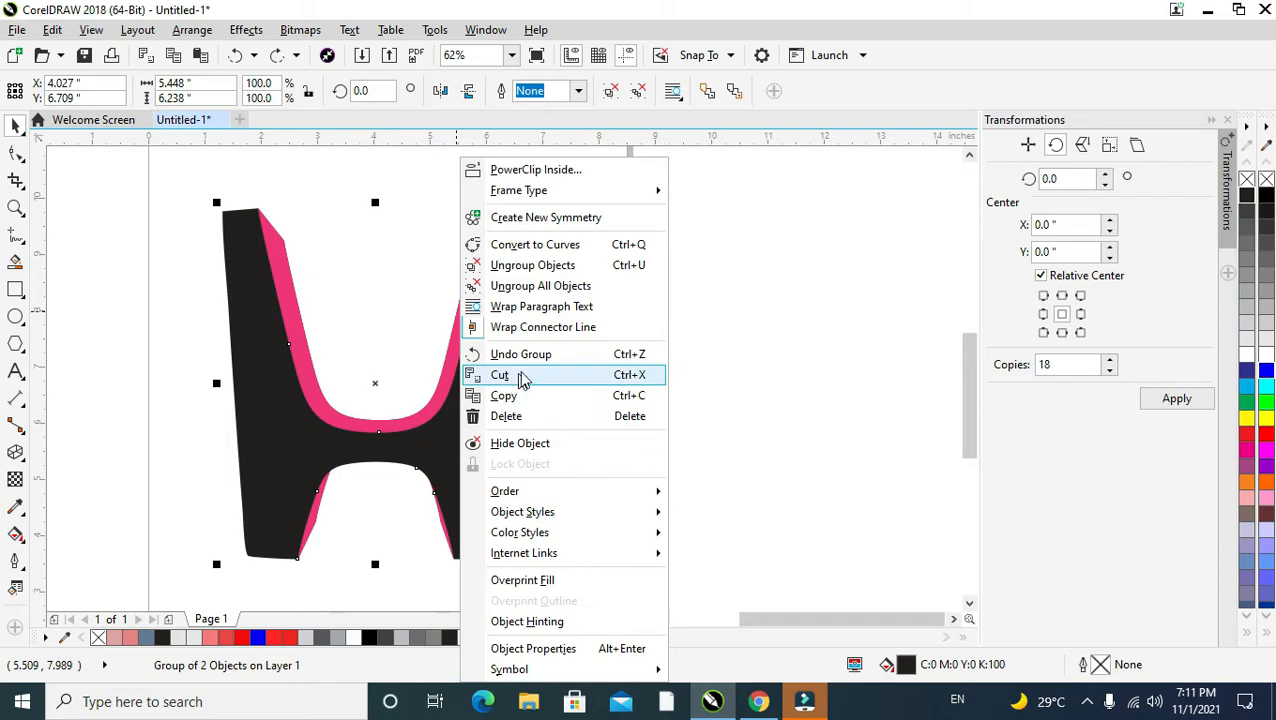
pyautogui.click(526, 292)
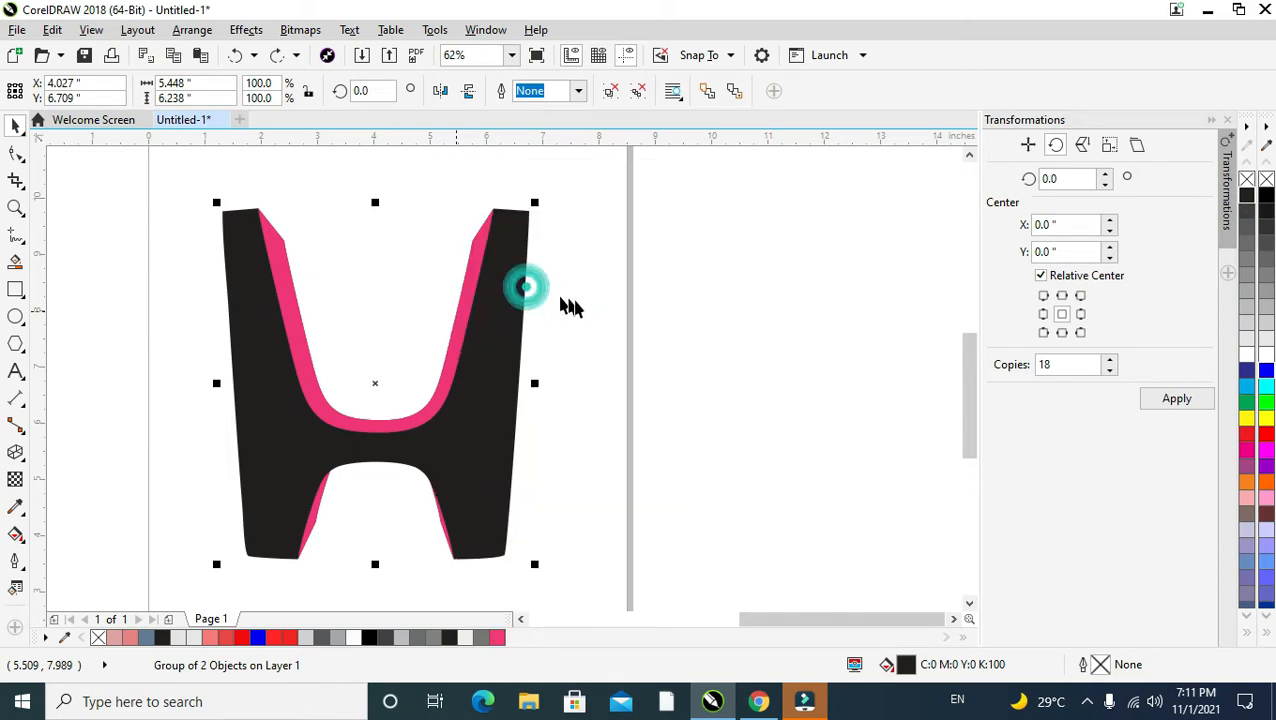
pyautogui.moveTo(449, 333); pyautogui.dragTo(498, 313)
pyautogui.hotkey('ctrl', 'z')
pyautogui.rightClick(476, 332)
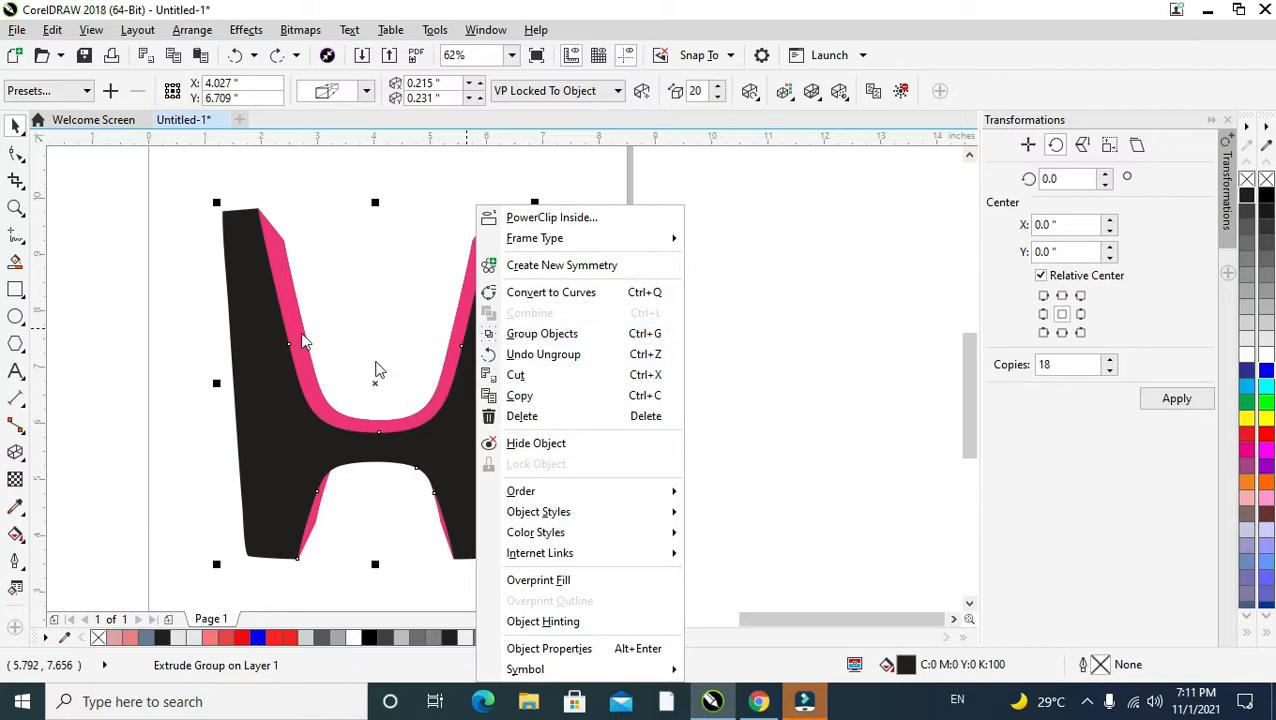
pyautogui.click(155, 168)
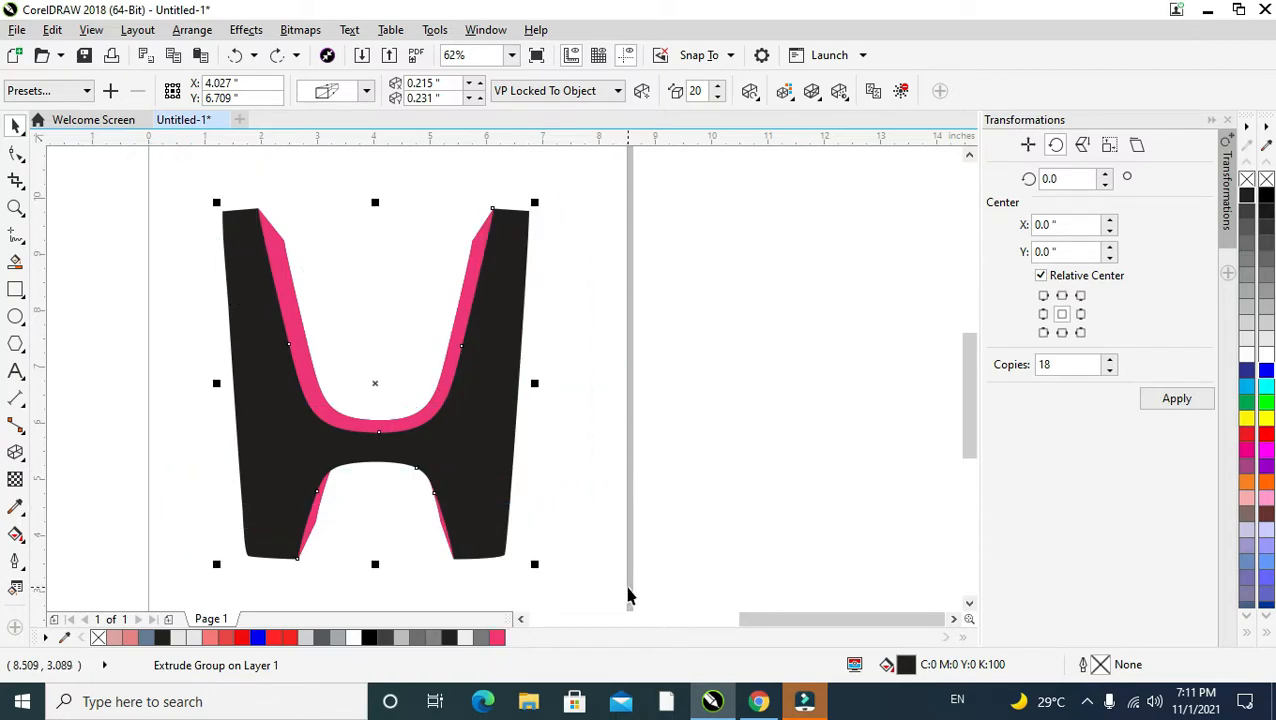
# Break the extrude group apart and move the pink extrusion pieces right of the H, to about X 10.25 in, Y 7.07 in
pyautogui.hotkey('ctrl', 'k')
pyautogui.click(524, 273)
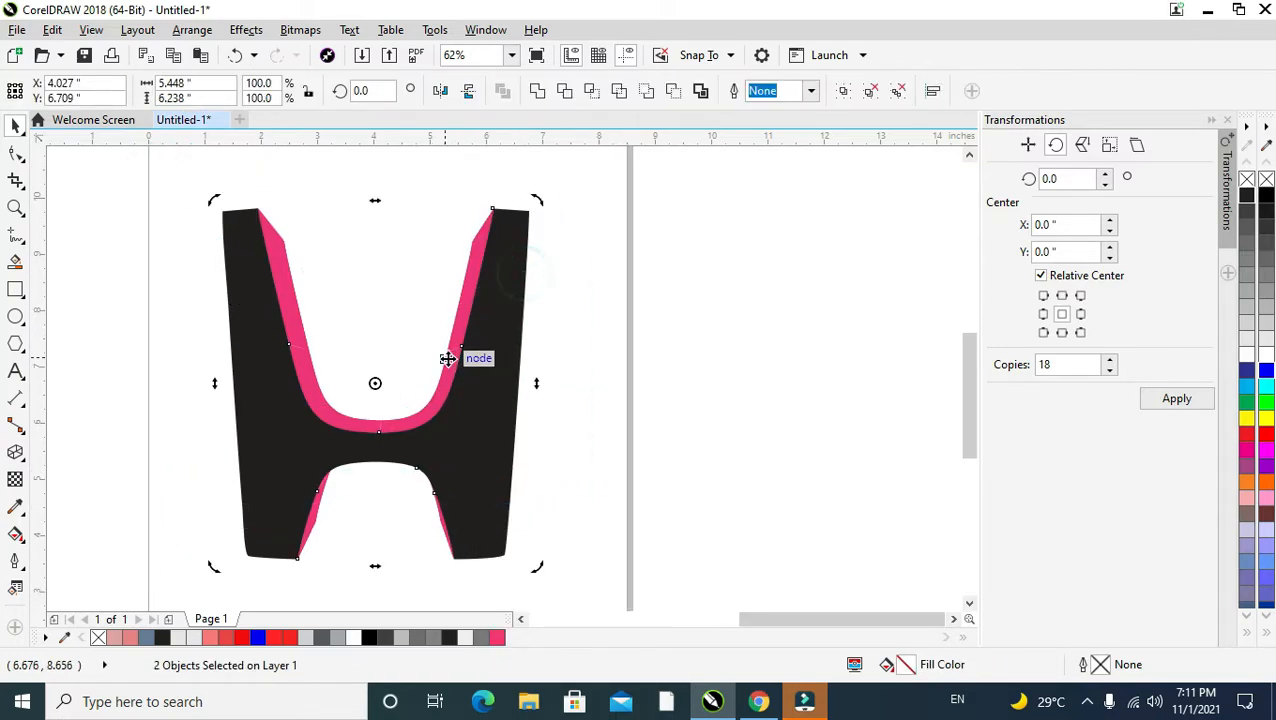
pyautogui.click(561, 358)
pyautogui.click(456, 355)
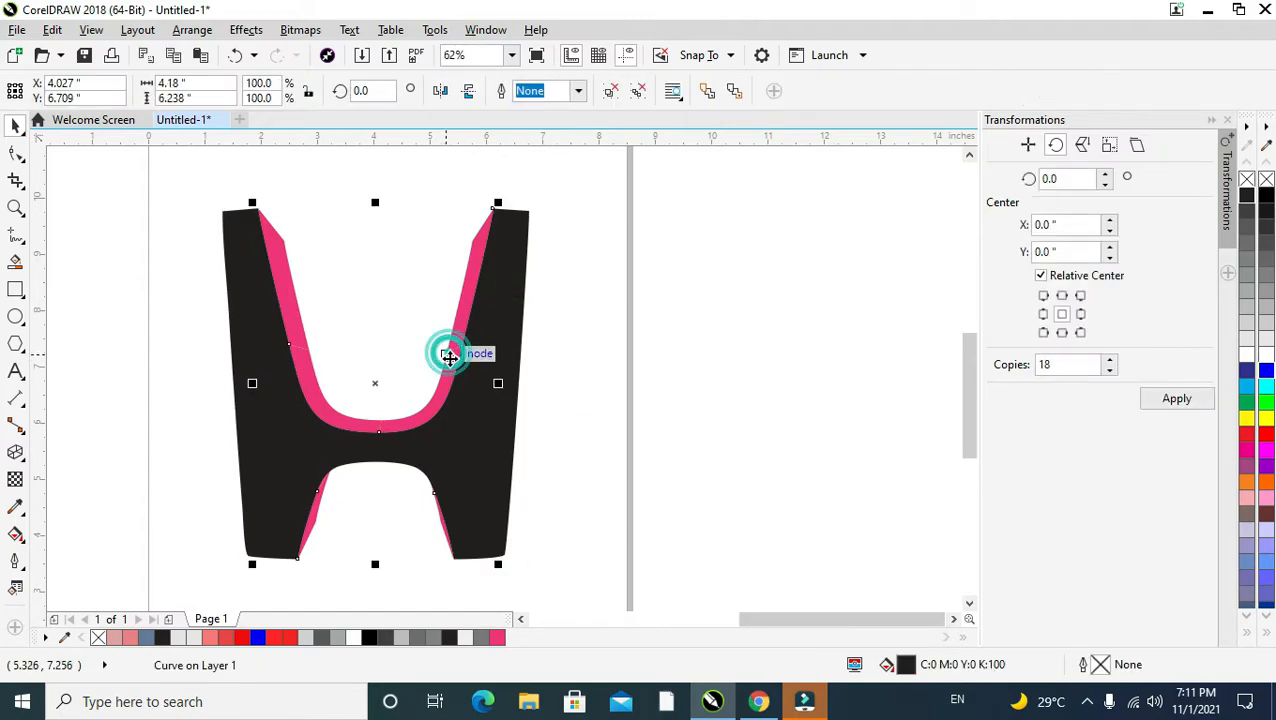
pyautogui.moveTo(449, 358); pyautogui.dragTo(796, 339)
pyautogui.click(16, 152)
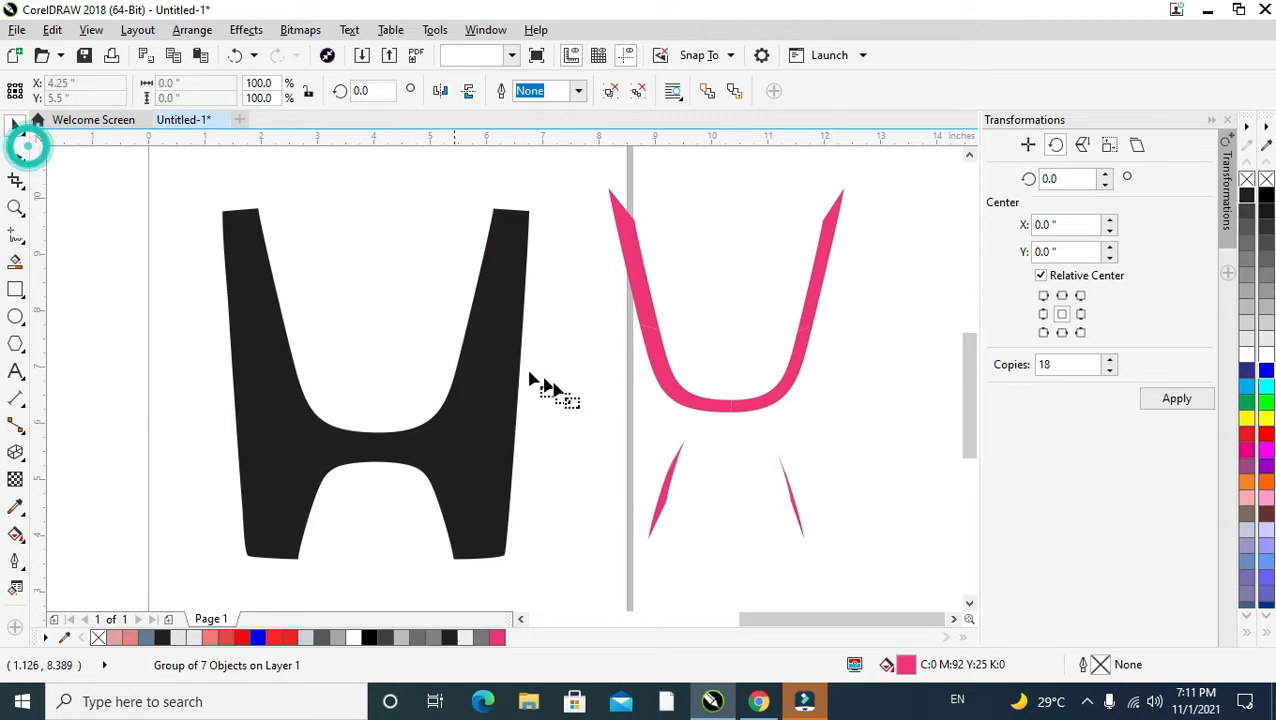
# Extrude the black H shape downward, placing the vanishing point at about X -0.285 in, Y -2.253 in
pyautogui.click(16, 125)
pyautogui.click(345, 449)
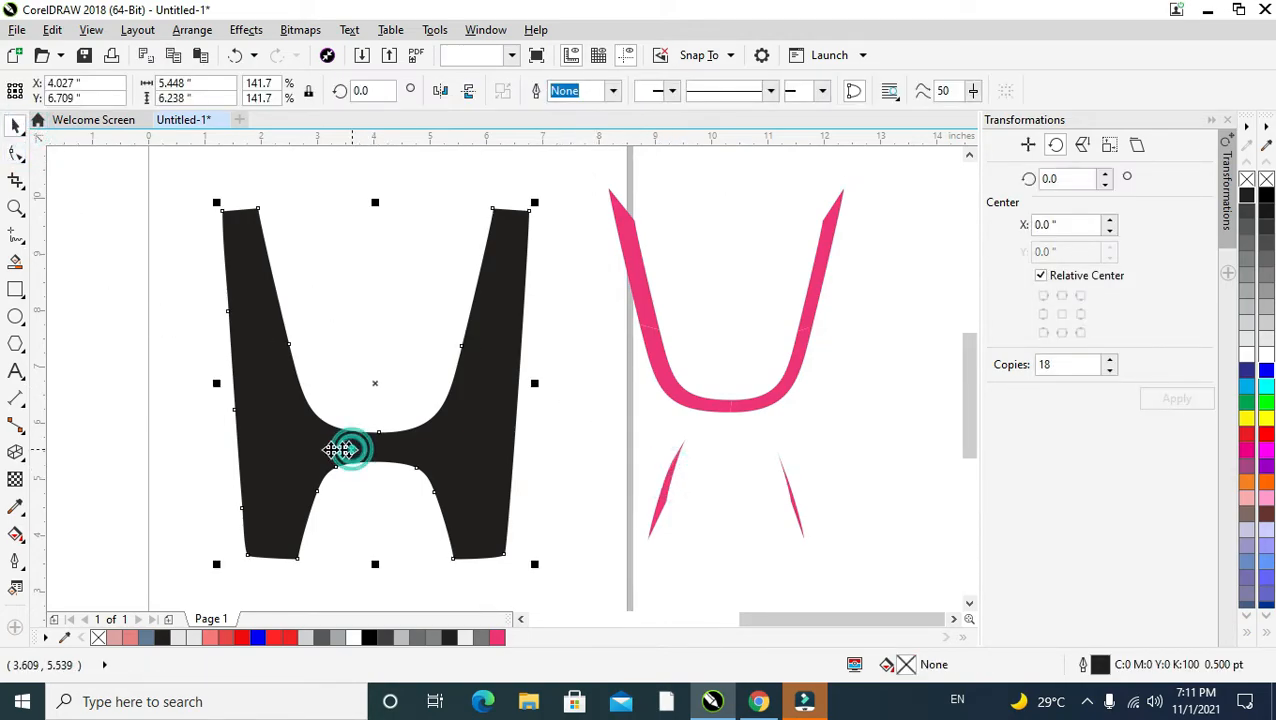
pyautogui.click(16, 451)
pyautogui.moveTo(338, 457); pyautogui.dragTo(359, 511)
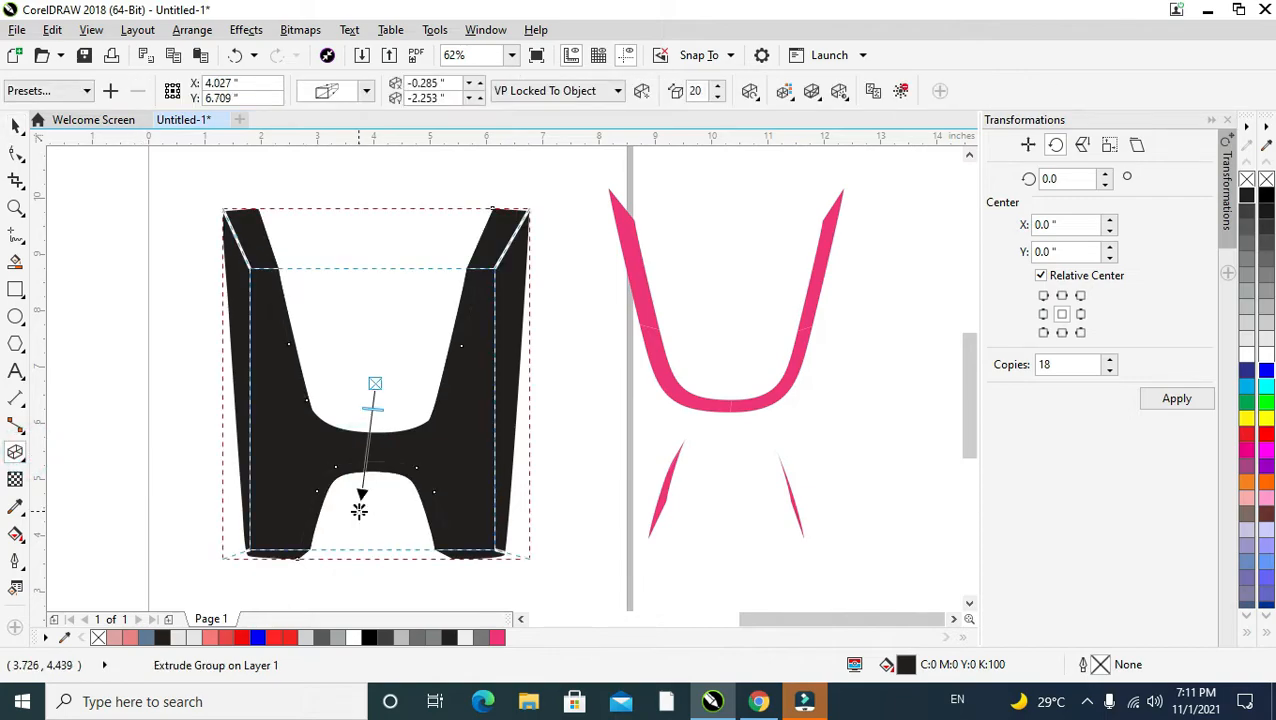
pyautogui.click(16, 127)
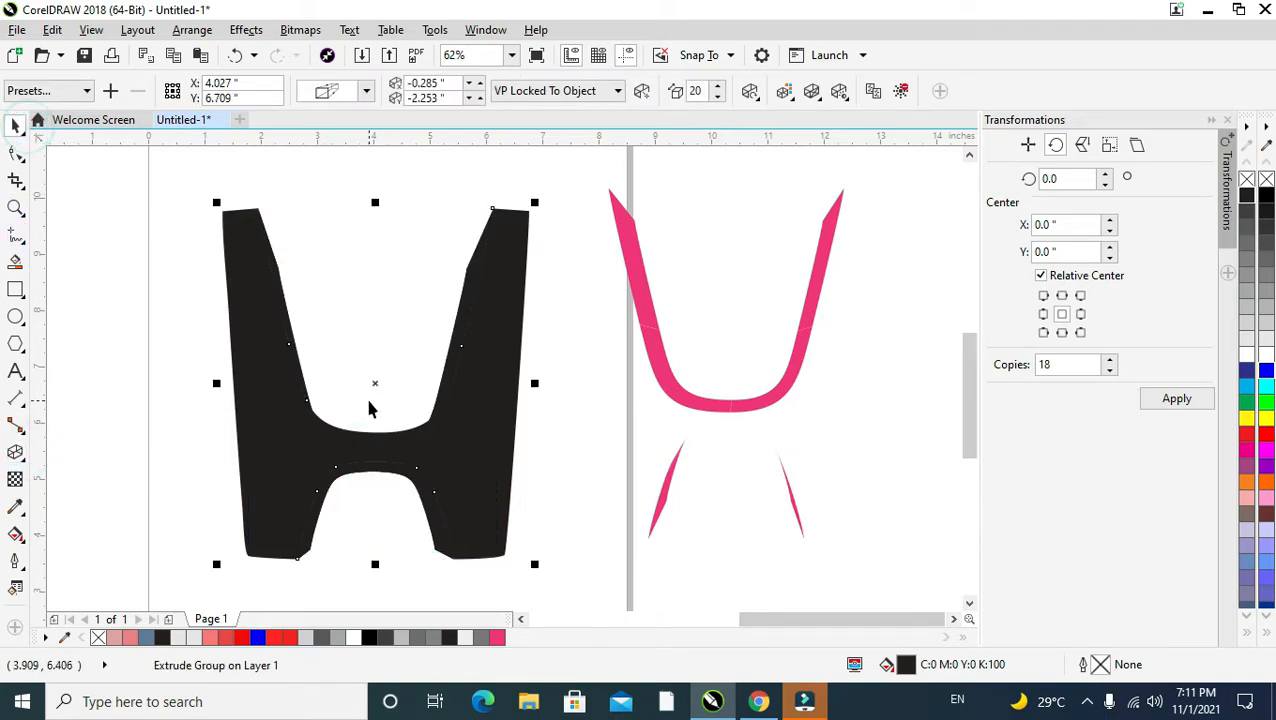
# Set the new downward extrusion's colour to a solid light pink of C9 M67 Y17 K0
pyautogui.click(786, 100)
pyautogui.click(823, 158)
pyautogui.click(881, 192)
pyautogui.click(896, 301)
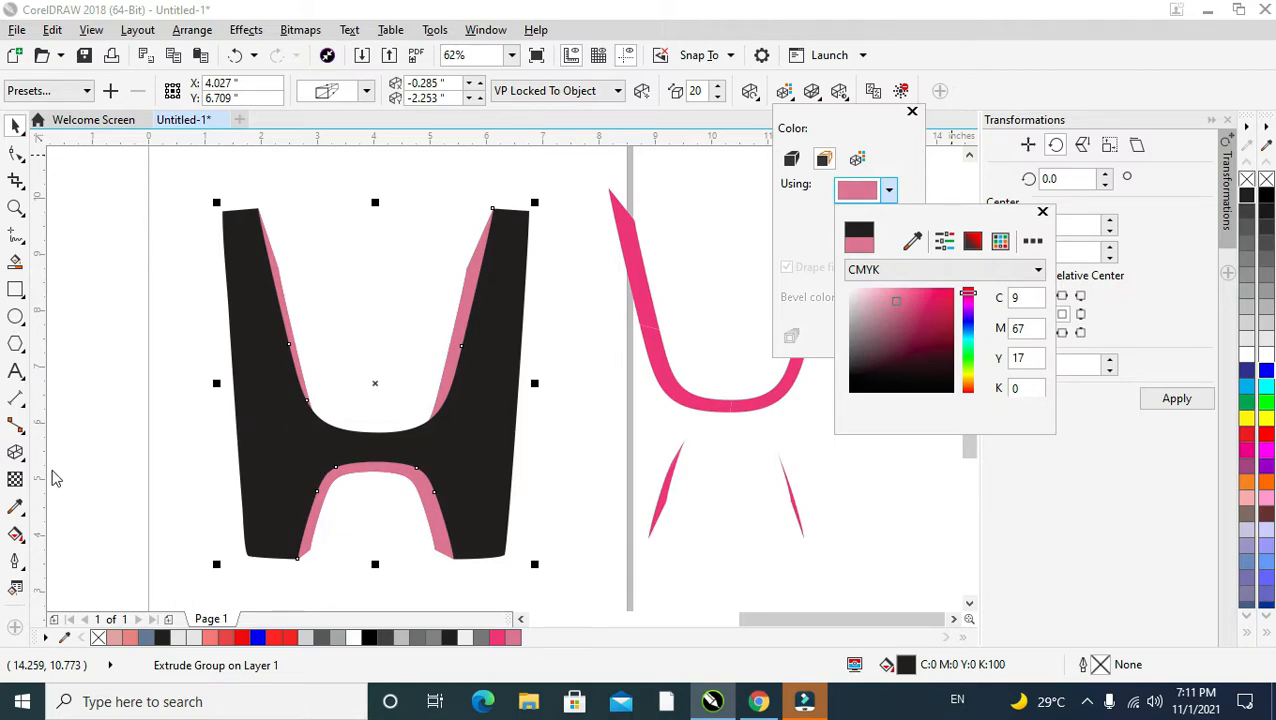
pyautogui.click(15, 456)
pyautogui.click(375, 457)
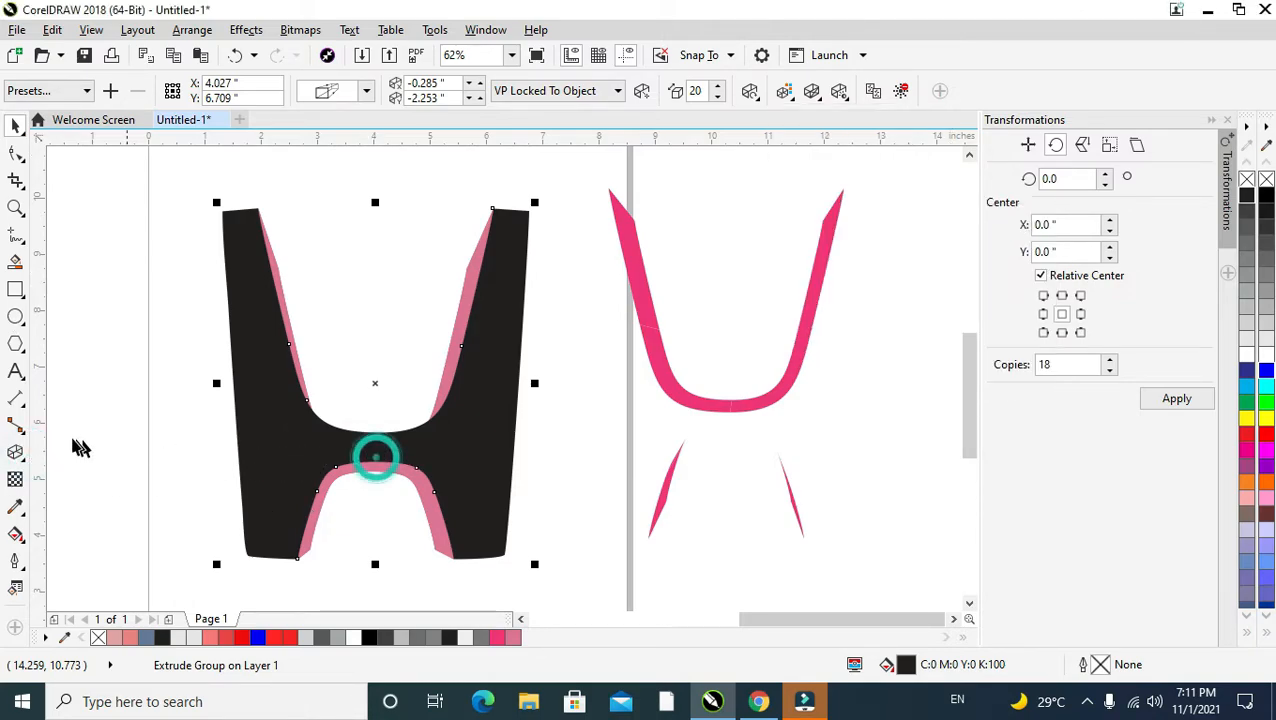
# Adjust the light pink extrusion's vanishing point to about X -0.085 in, Y -2.353 in and select the extrude group
pyautogui.click(19, 451)
pyautogui.moveTo(359, 508); pyautogui.dragTo(371, 515)
pyautogui.click(374, 524)
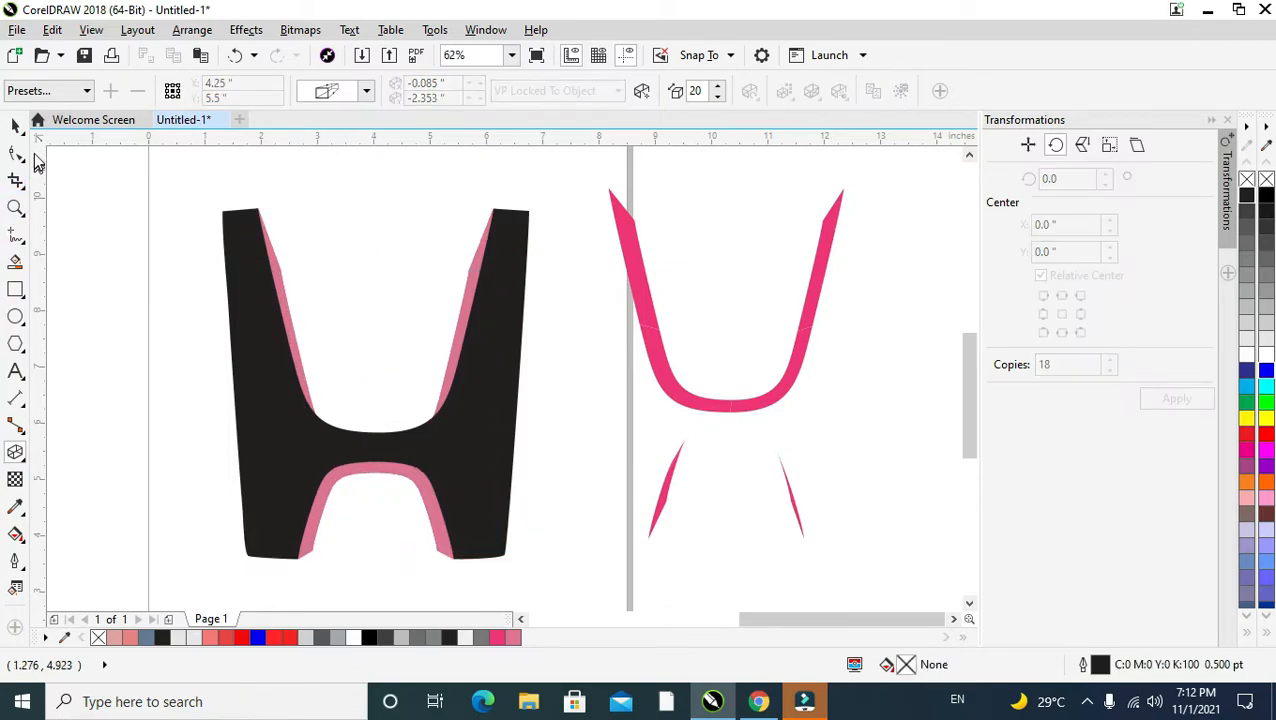
pyautogui.click(16, 126)
pyautogui.click(401, 476)
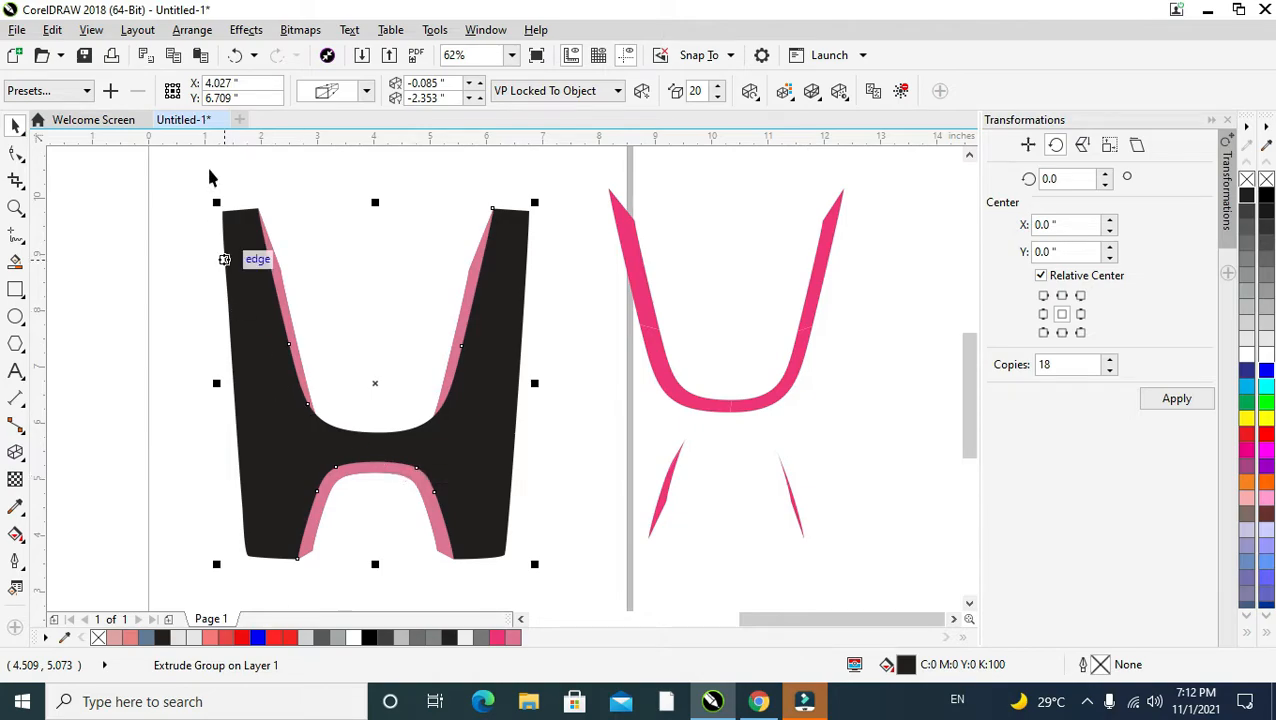
# Break the extrude group apart and move the light pink pieces left of the page, to about X -2.32 in, Y 6.51 in
pyautogui.moveTo(186, 176); pyautogui.dragTo(589, 602)
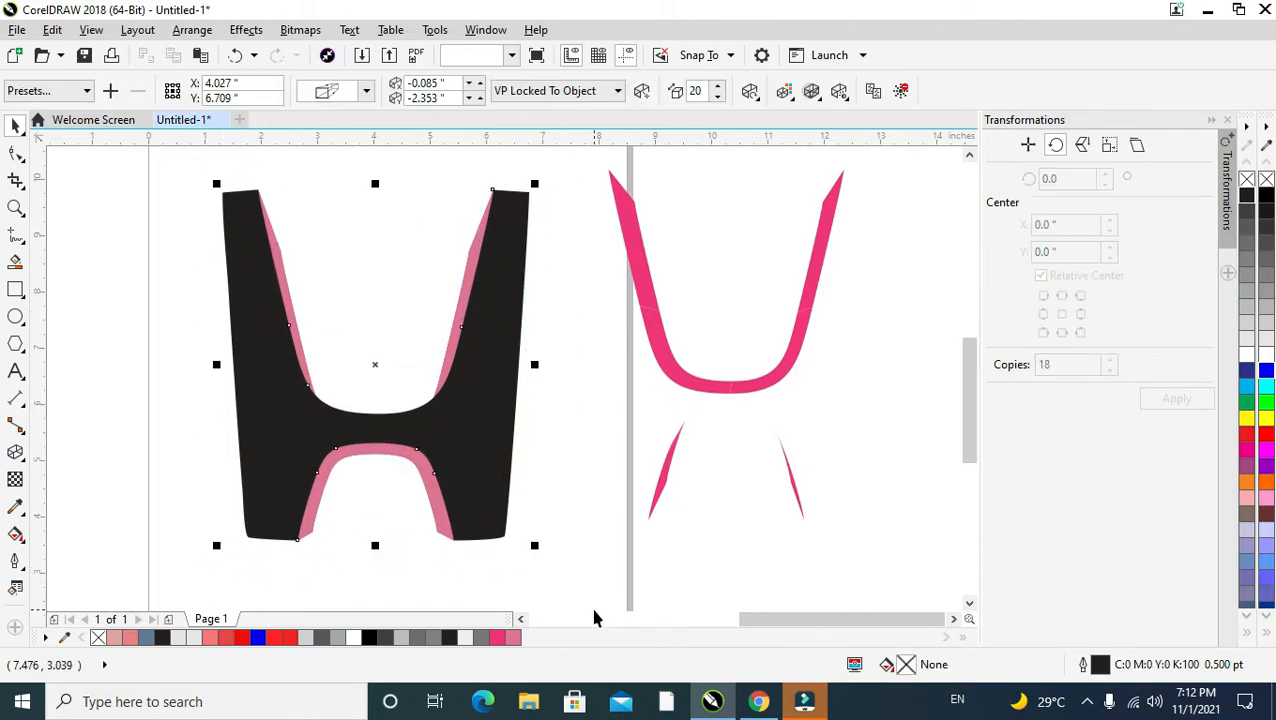
pyautogui.click(382, 487)
pyautogui.click(370, 452)
pyautogui.moveTo(379, 367)
pyautogui.mouseDown()
pyautogui.moveTo(780, 367)
pyautogui.moveTo(461, 393)
pyautogui.moveTo(365, 372)
pyautogui.mouseUp()
pyautogui.scroll(-1, 822, 381)
pyautogui.scroll(1, 479, 395)
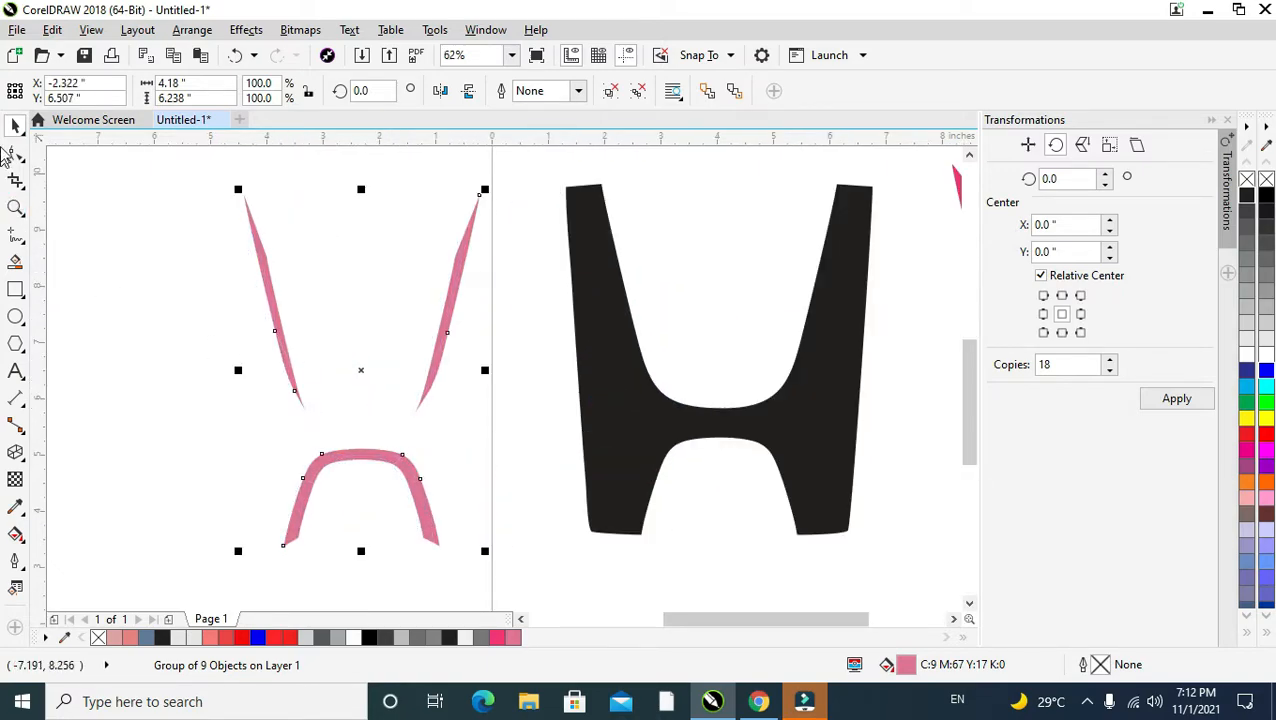
# Ungroup all the light pink pieces and delete the two upper side slivers, keeping the lower arch
pyautogui.click(14, 151)
pyautogui.click(15, 128)
pyautogui.click(279, 311)
pyautogui.click(273, 319)
pyautogui.click(16, 128)
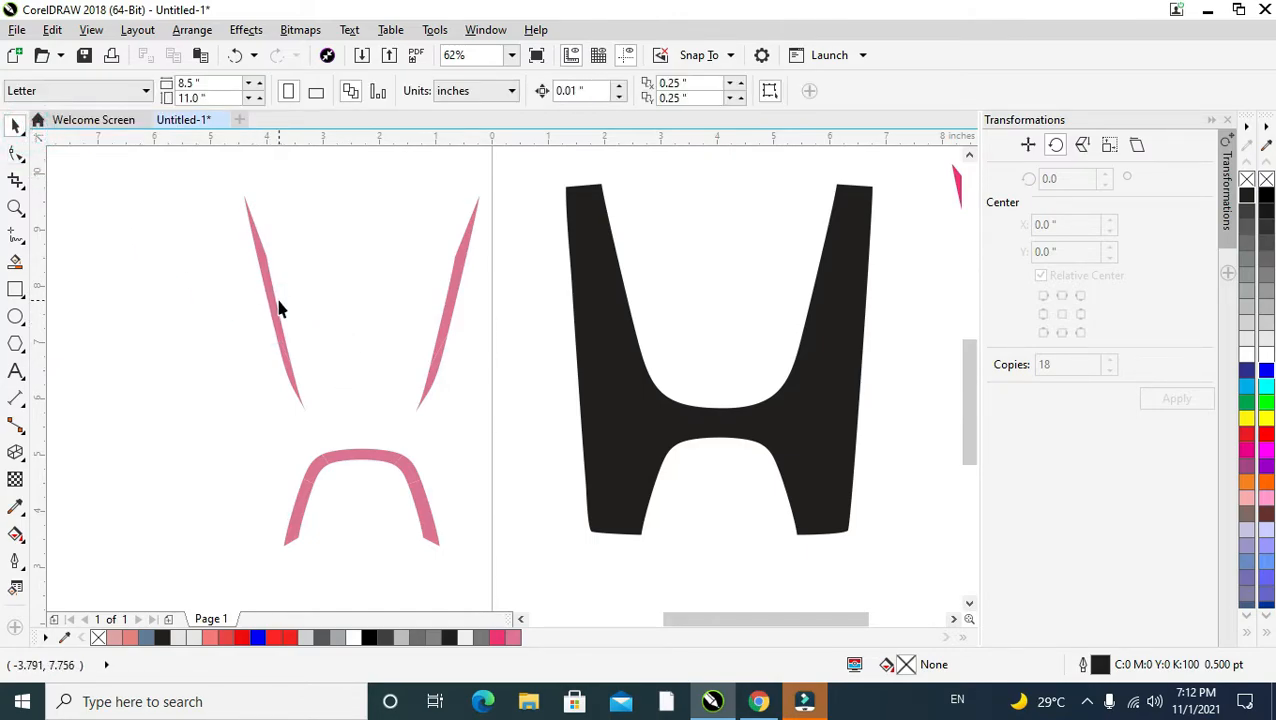
pyautogui.click(274, 305)
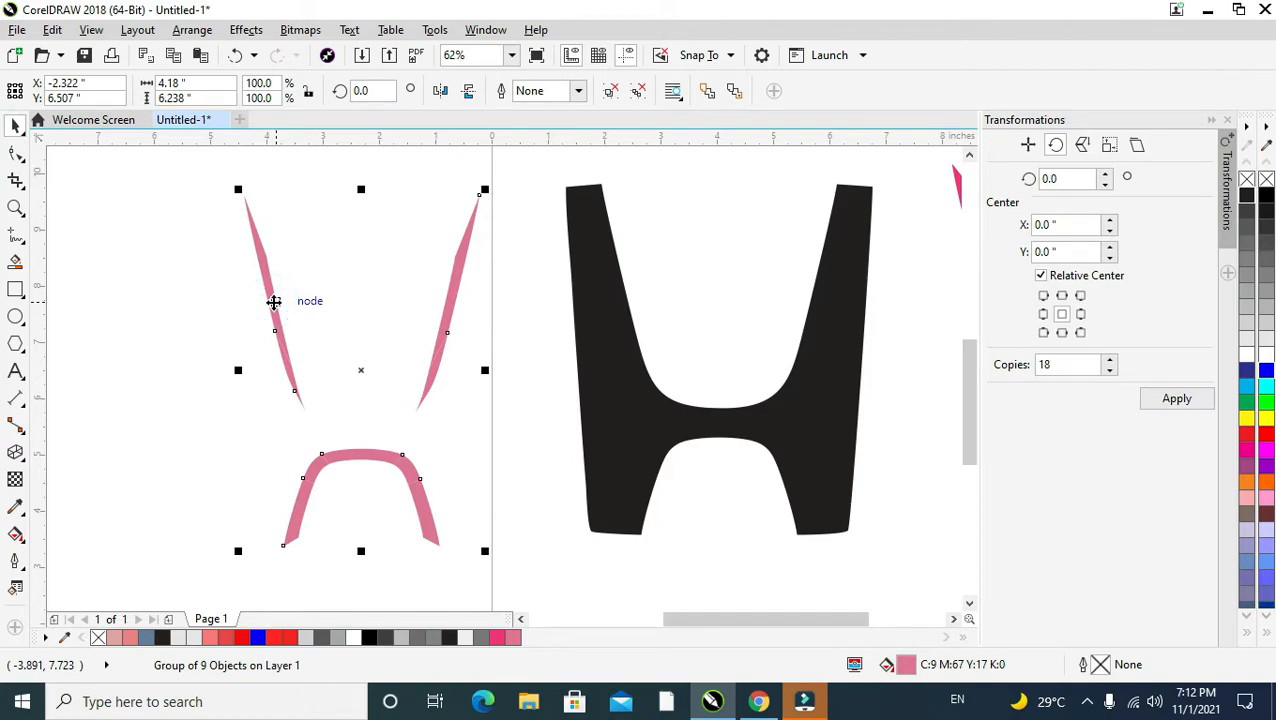
pyautogui.rightClick(274, 302)
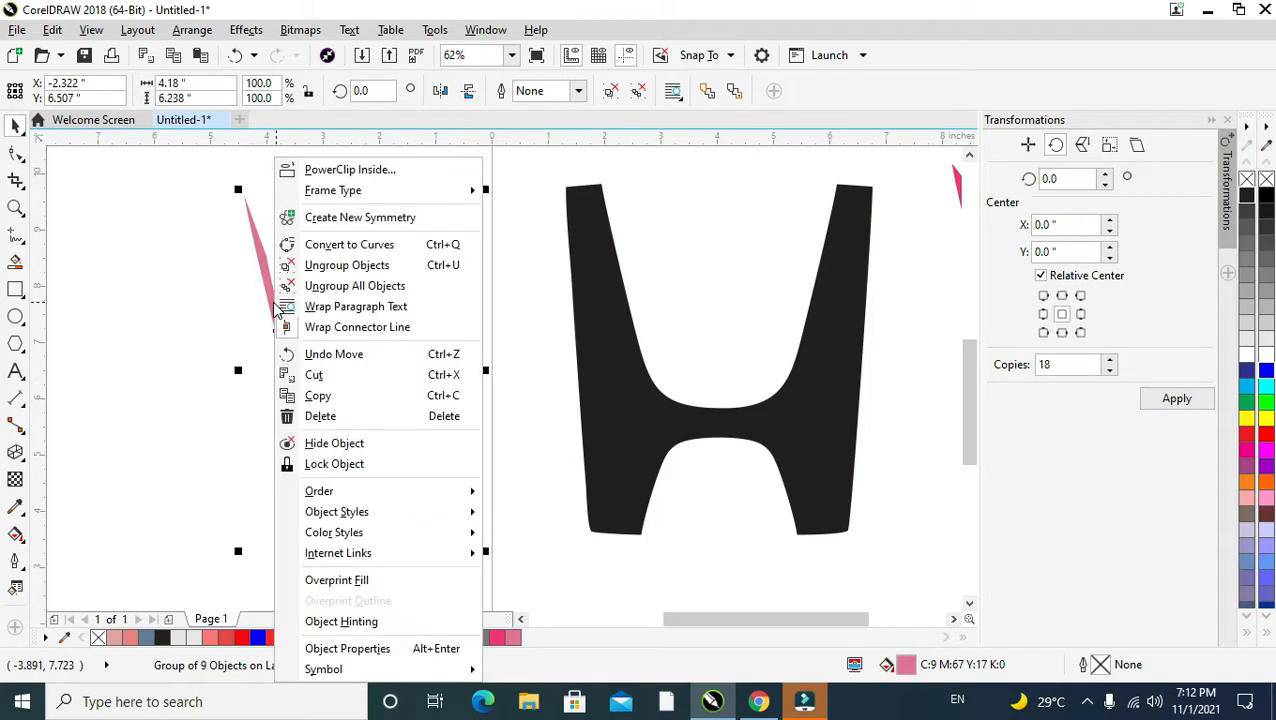
pyautogui.click(400, 285)
pyautogui.moveTo(165, 162); pyautogui.dragTo(496, 433)
pyautogui.press('Delete')
# Ungroup the bright pink extrusion pieces and delete the two lower slivers, keeping the U-shaped strip
pyautogui.scroll(-2, 660, 478)
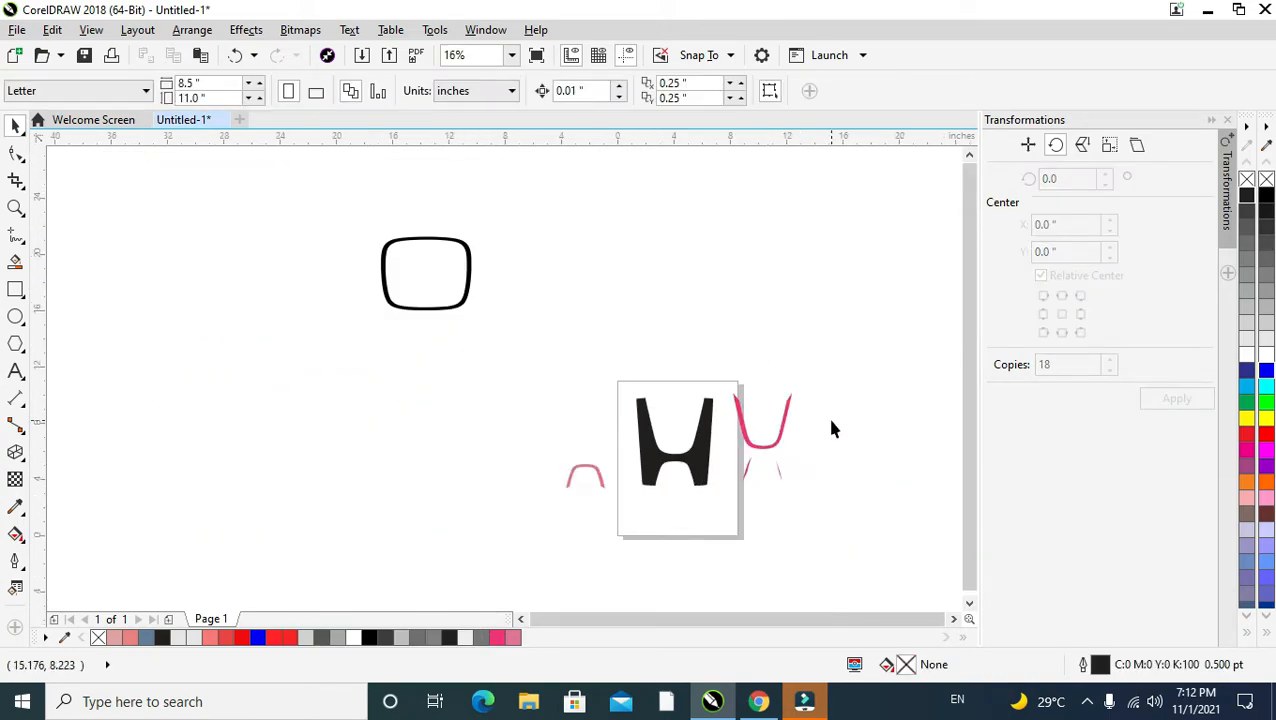
pyautogui.scroll(1, 826, 415)
pyautogui.click(714, 472)
pyautogui.rightClick(714, 472)
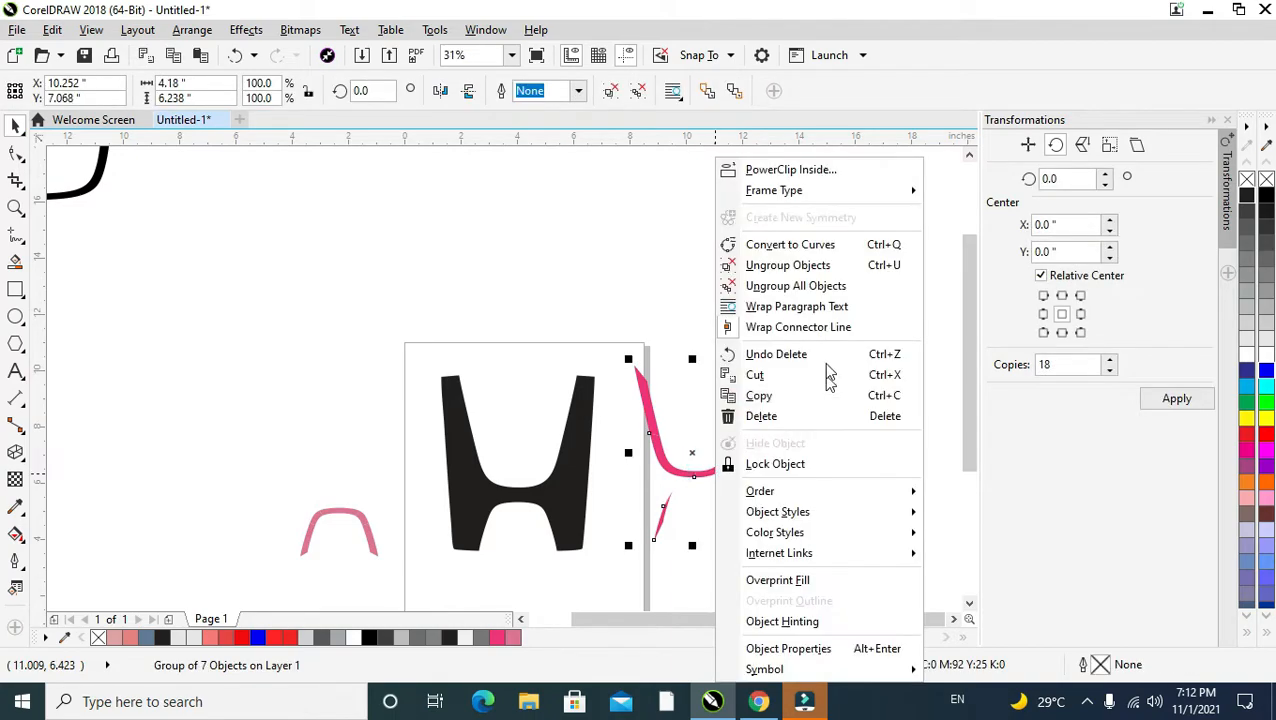
pyautogui.moveTo(797, 455); pyautogui.dragTo(609, 557)
pyautogui.press('Delete')
# Fill the U-shaped strip's pieces with 40% black grey and weld them together inside the H's upper opening
pyautogui.moveTo(616, 334); pyautogui.dragTo(778, 522)
pyautogui.click(1245, 292)
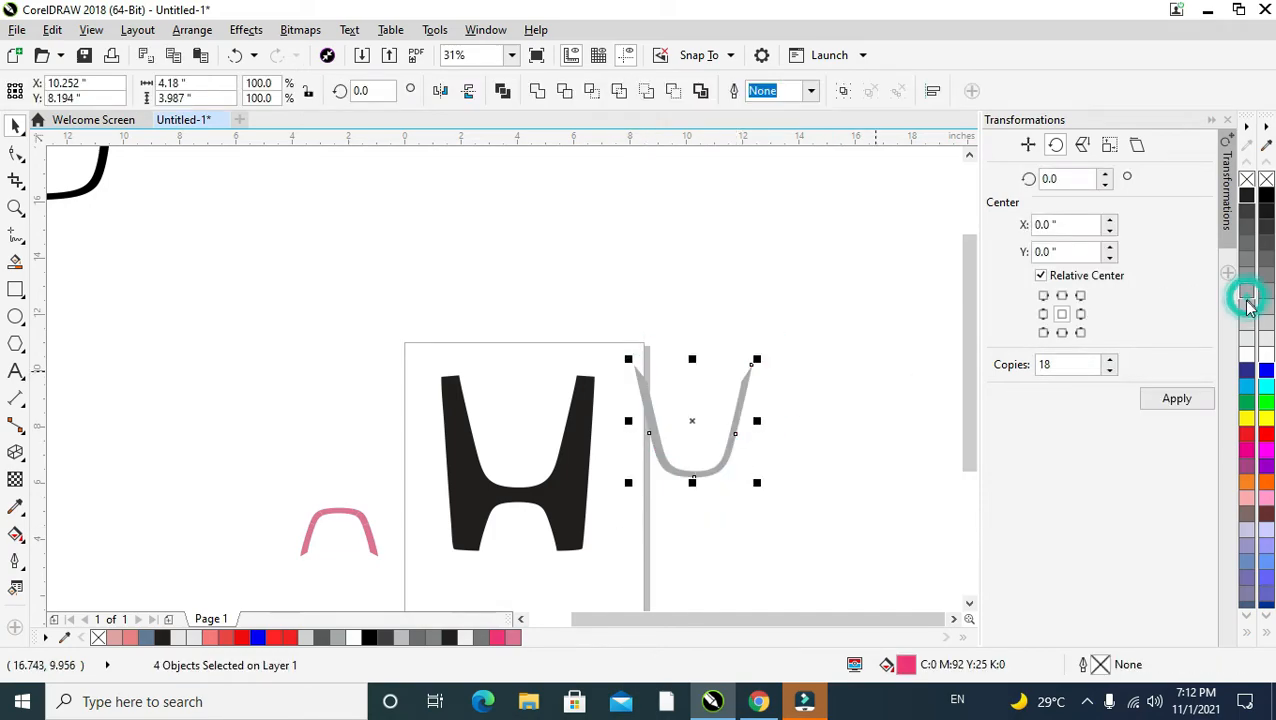
pyautogui.moveTo(694, 423); pyautogui.dragTo(519, 434)
pyautogui.click(538, 90)
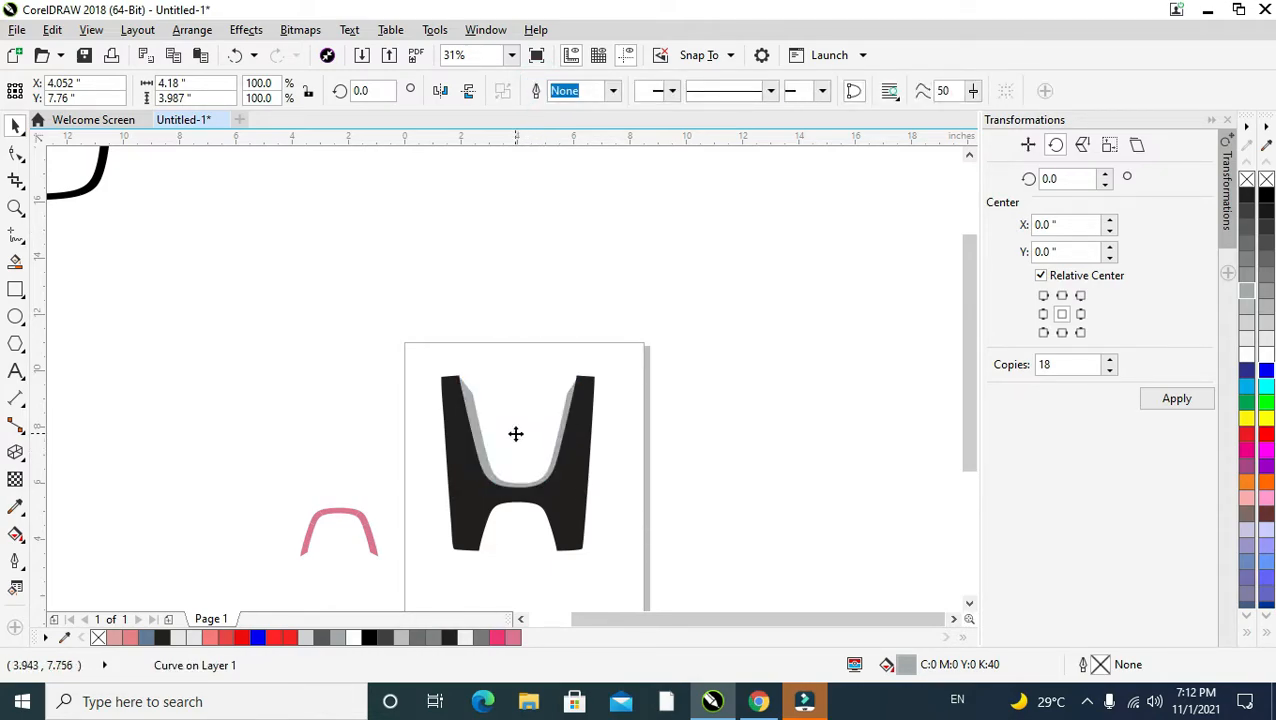
# Nudge the grey U-shaped strip against the H's upper inner edge, to X 4.022 in, Y 7.84 in
pyautogui.scroll(4, 516, 435)
pyautogui.scroll(-2, 521, 450)
pyautogui.press('Left')
pyautogui.press('Up')
pyautogui.press('Up')
pyautogui.press('Up')
pyautogui.press('Up')
pyautogui.press('Up')
pyautogui.press('Up')
pyautogui.press('Up')
pyautogui.press('Up')
pyautogui.press('Up')
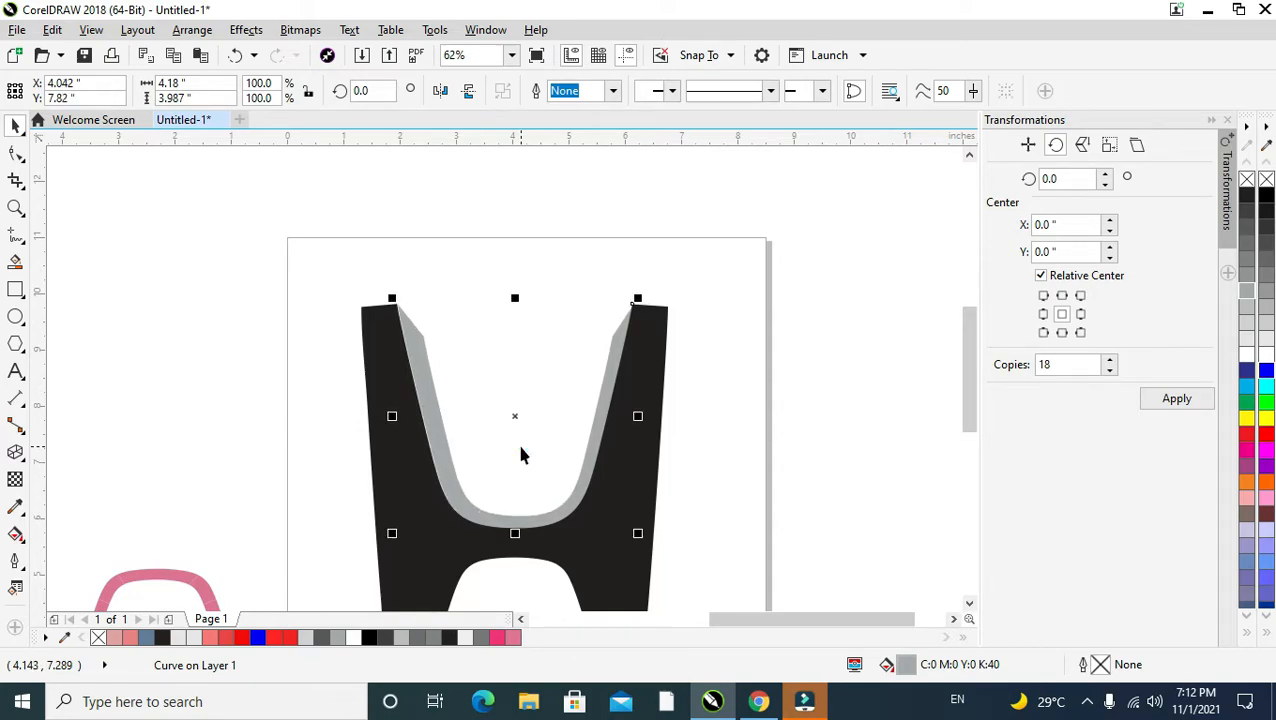
pyautogui.press('Down')
pyautogui.press('Down')
pyautogui.press('Down')
pyautogui.press('Left')
pyautogui.press('Left')
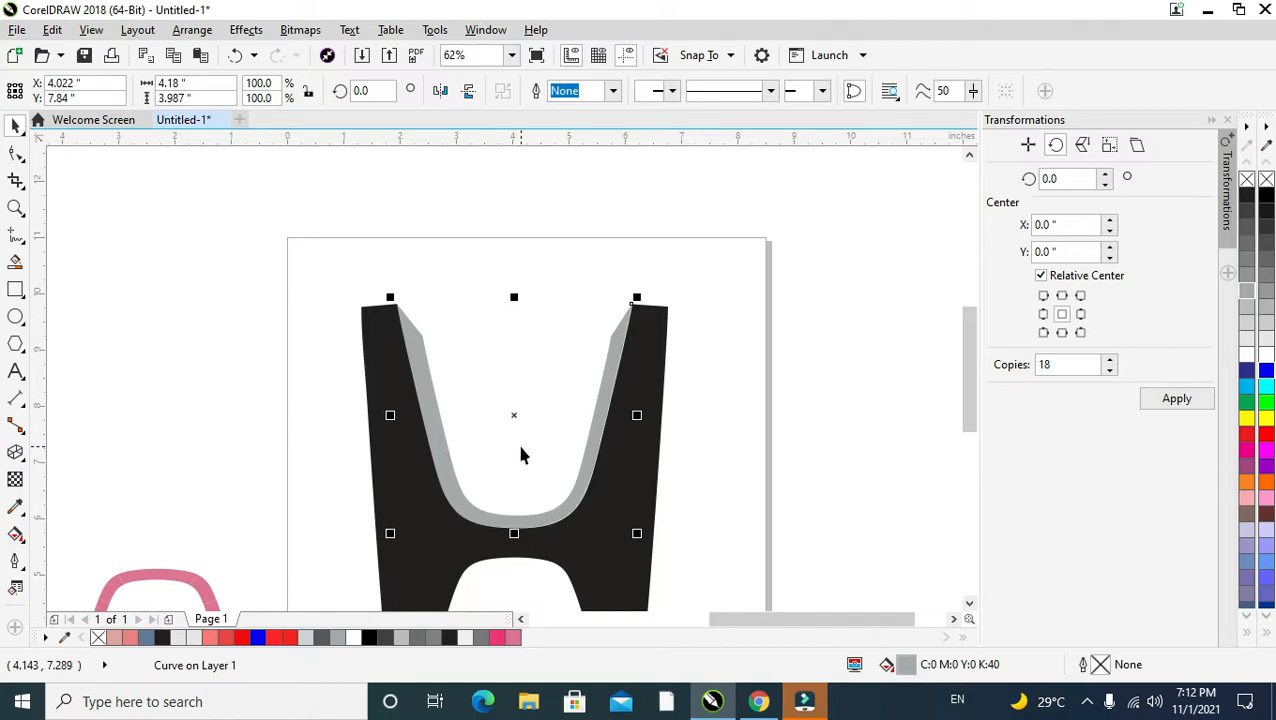
# Move the pink arch pieces into the H's lower opening and weld them into one shape
pyautogui.scroll(-2, 520, 455)
pyautogui.click(447, 508)
pyautogui.moveTo(458, 474); pyautogui.dragTo(638, 463)
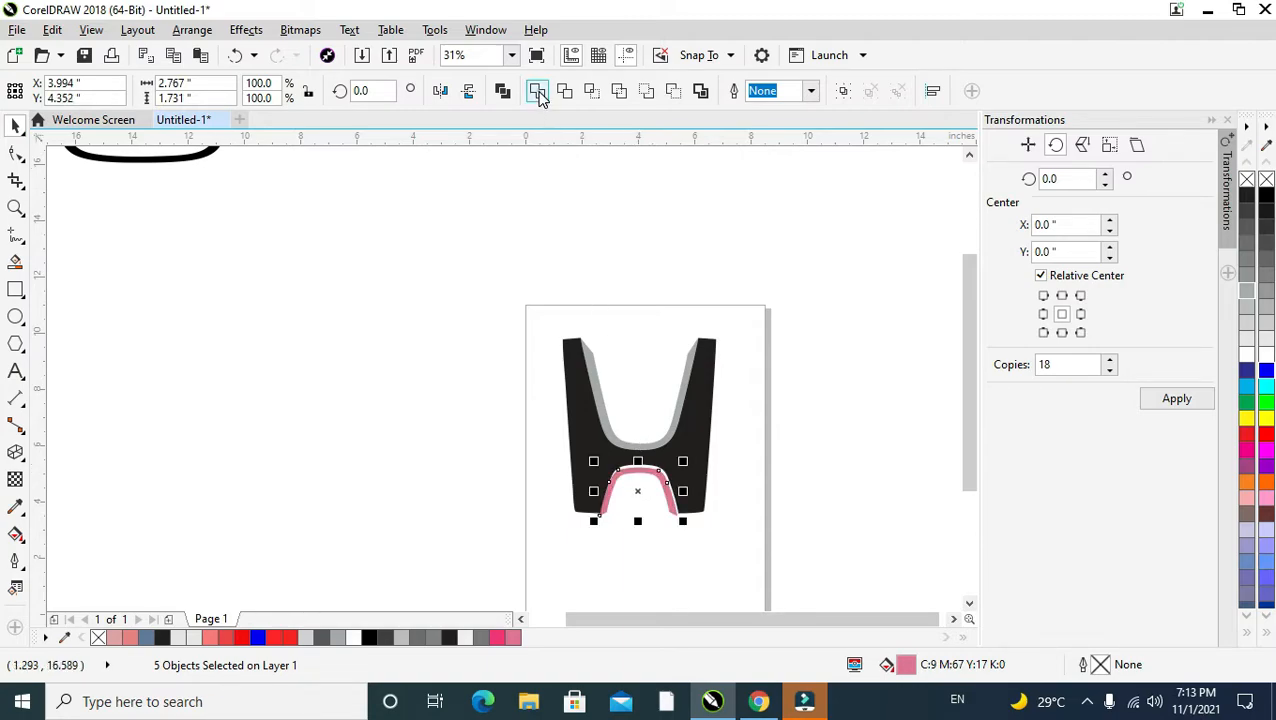
pyautogui.click(537, 92)
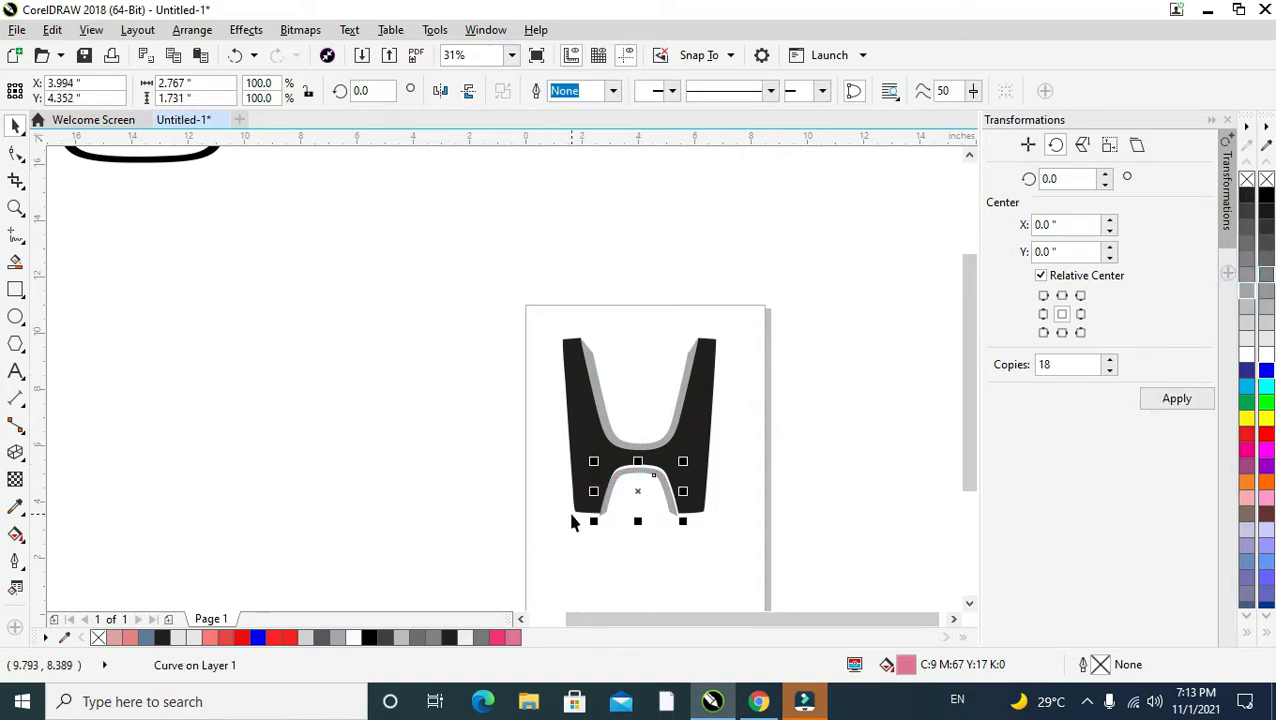
# Fill the welded arch with 40% black and fit it against the H's lower inner edge, at X 4.035 in, Y 4.453 in
pyautogui.scroll(2, 573, 520)
pyautogui.moveTo(707, 469); pyautogui.dragTo(709, 462)
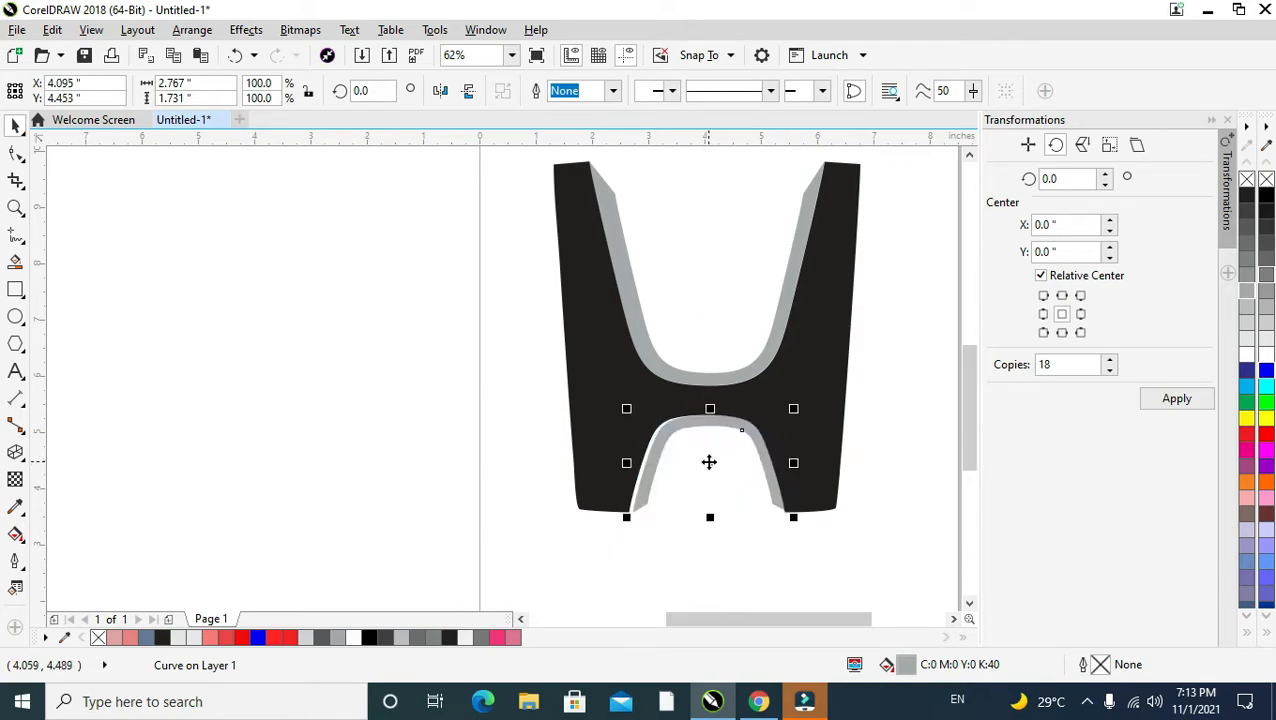
pyautogui.press('Left')
pyautogui.press('Left')
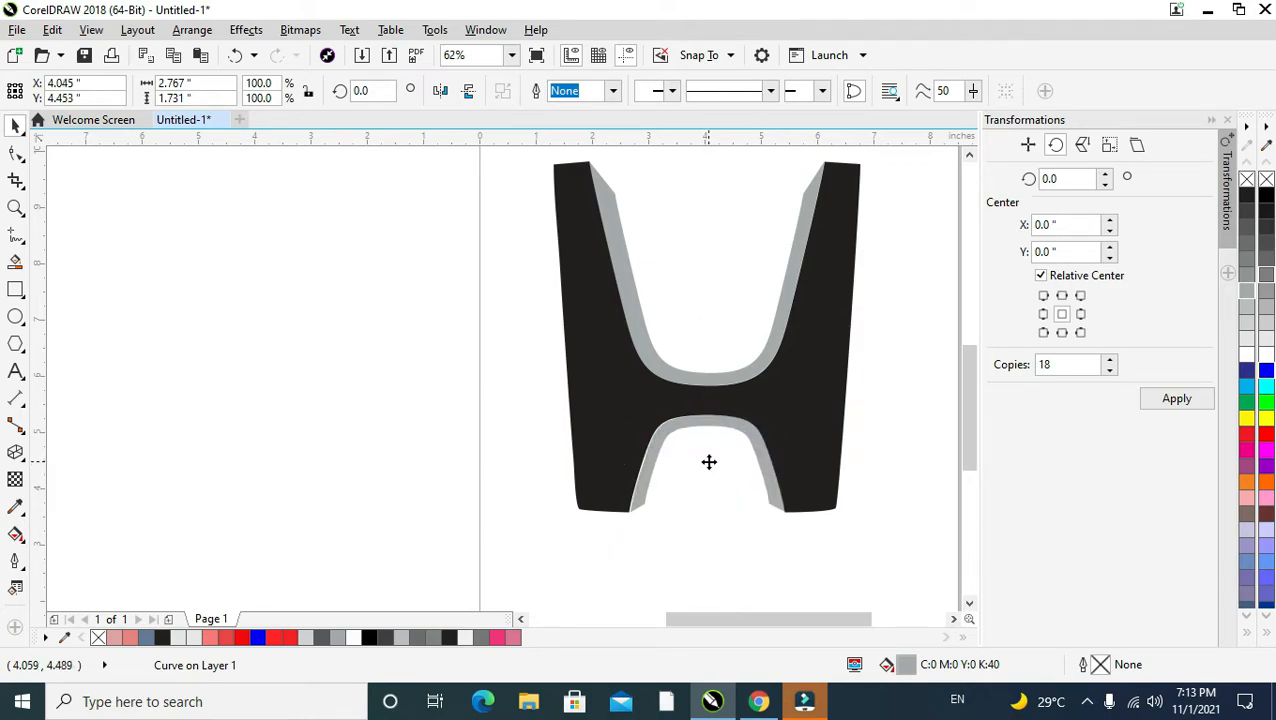
pyautogui.press('g')
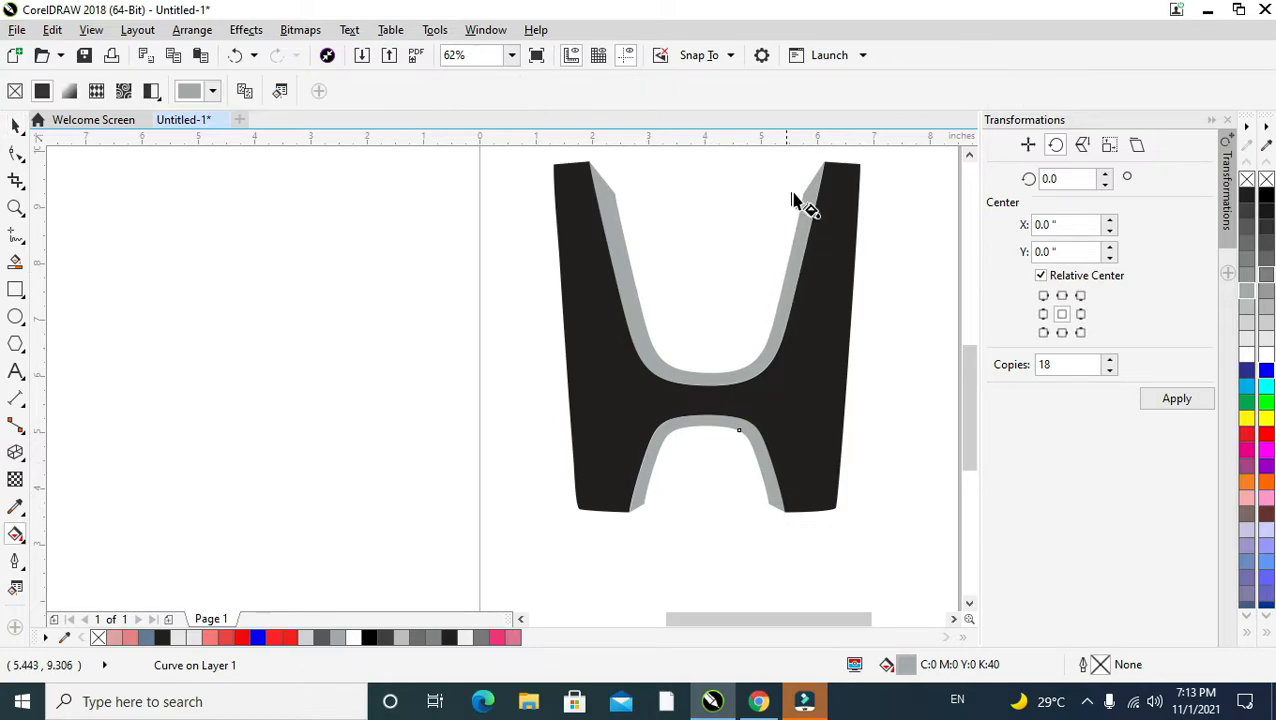
pyautogui.moveTo(804, 193); pyautogui.dragTo(769, 326)
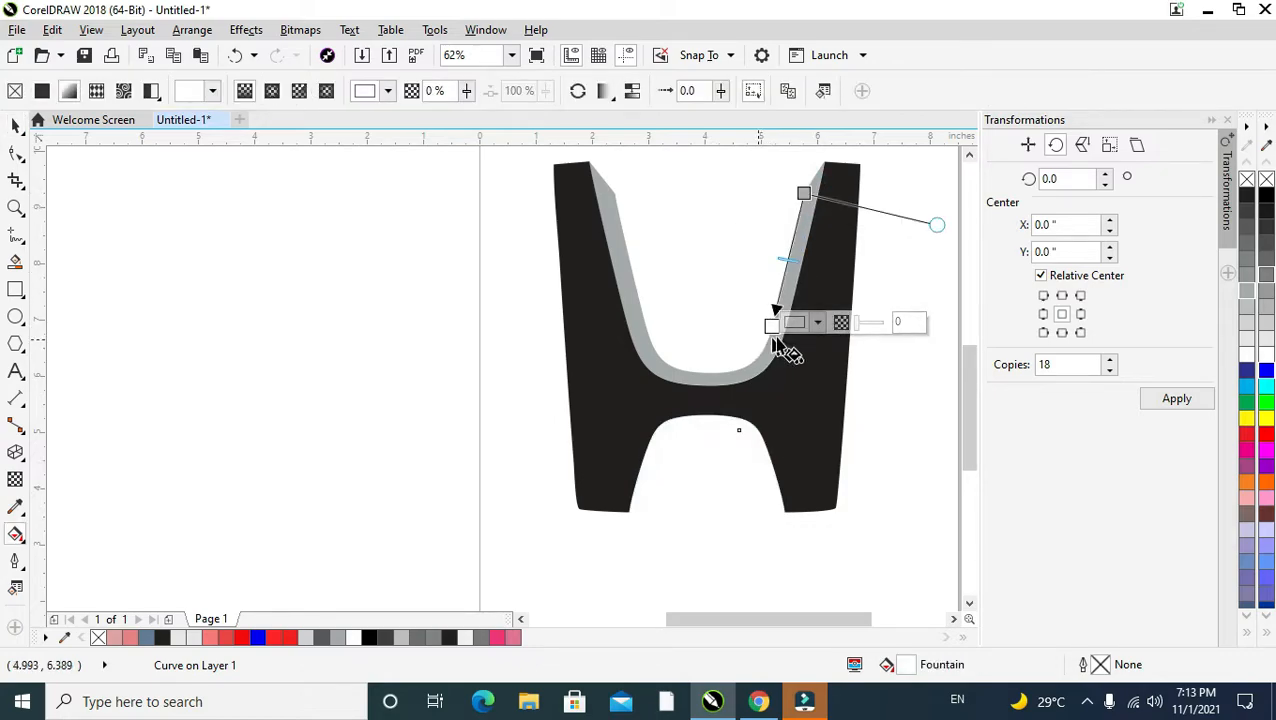
pyautogui.hotkey('ctrl', 'z')
# Apply a vertical linear fountain fill to the U-shaped strip, from black at its upper tips to white at the bottom of the curve
pyautogui.click(14, 123)
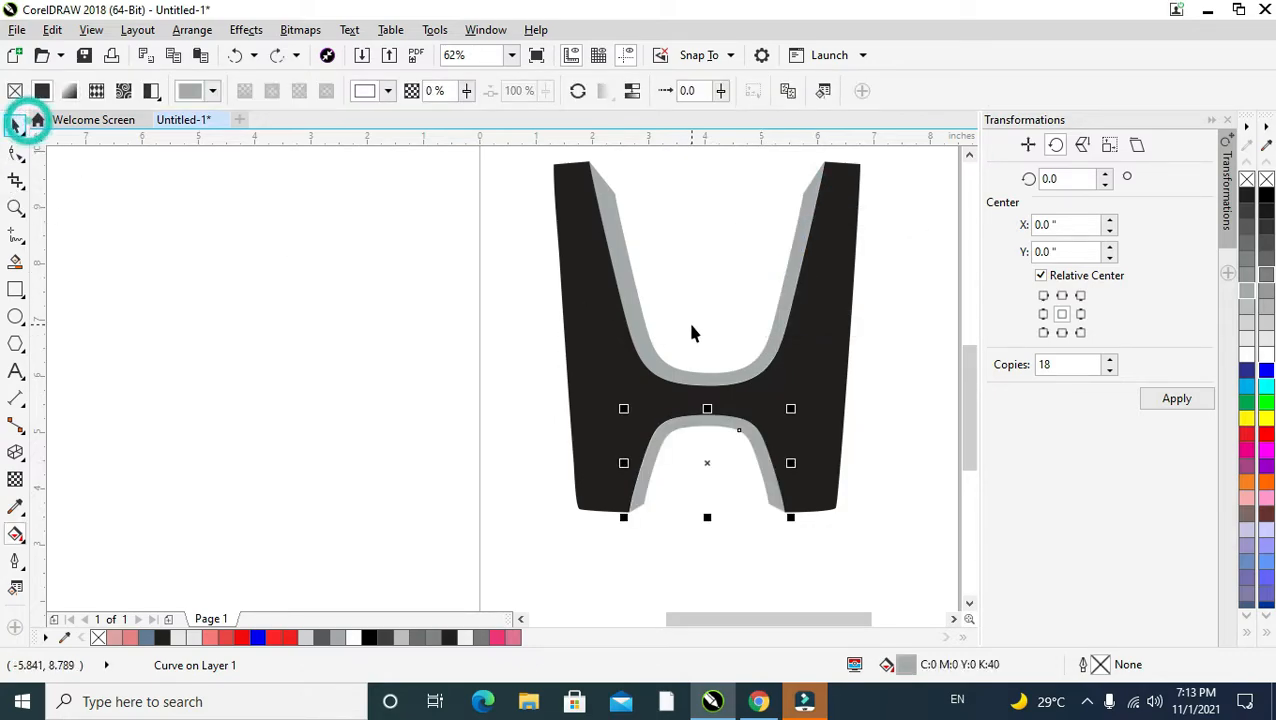
pyautogui.click(628, 311)
pyautogui.press('g')
pyautogui.moveTo(807, 207); pyautogui.dragTo(718, 384)
pyautogui.moveTo(807, 207); pyautogui.dragTo(719, 181)
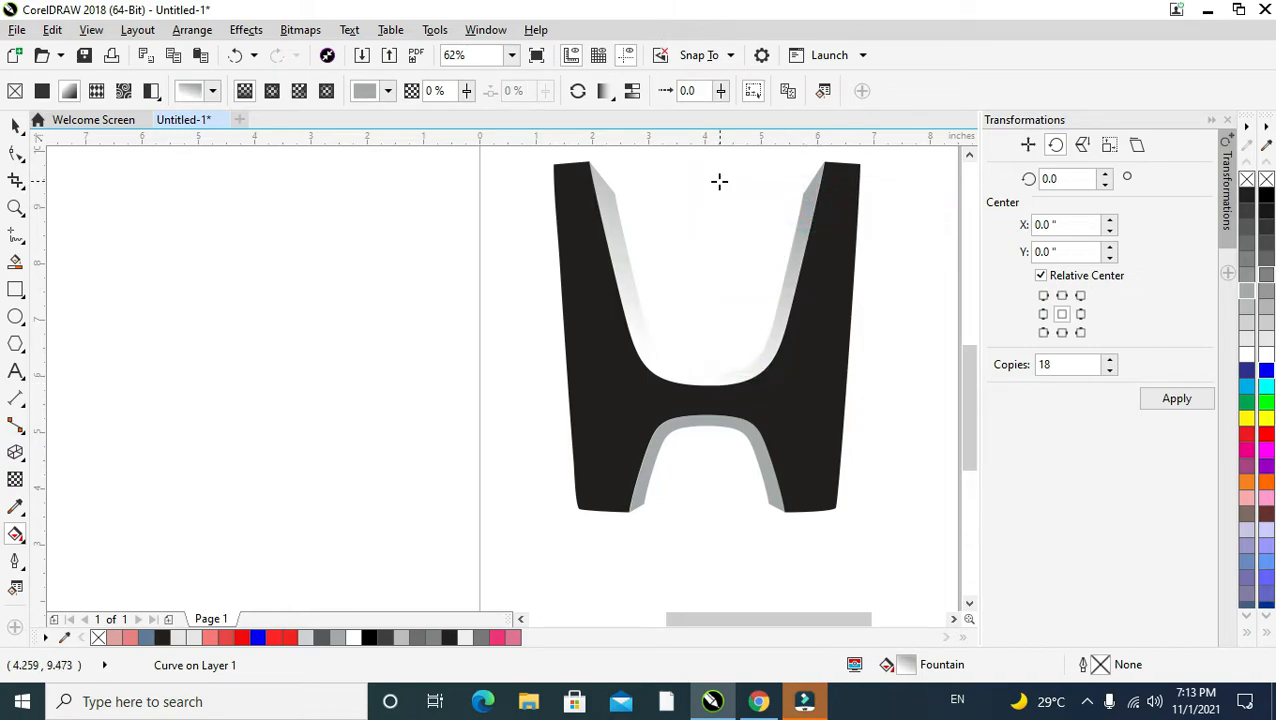
pyautogui.click(1247, 197)
pyautogui.moveTo(721, 284); pyautogui.dragTo(719, 327)
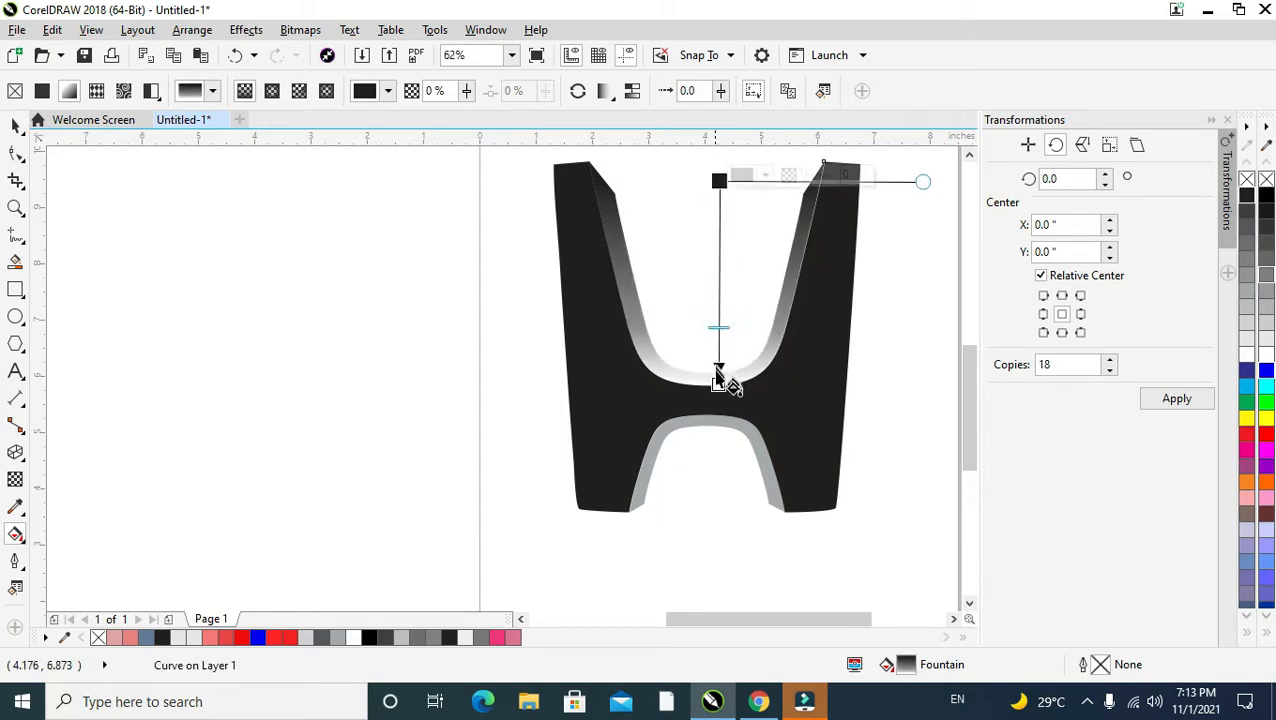
pyautogui.moveTo(716, 384); pyautogui.dragTo(713, 384)
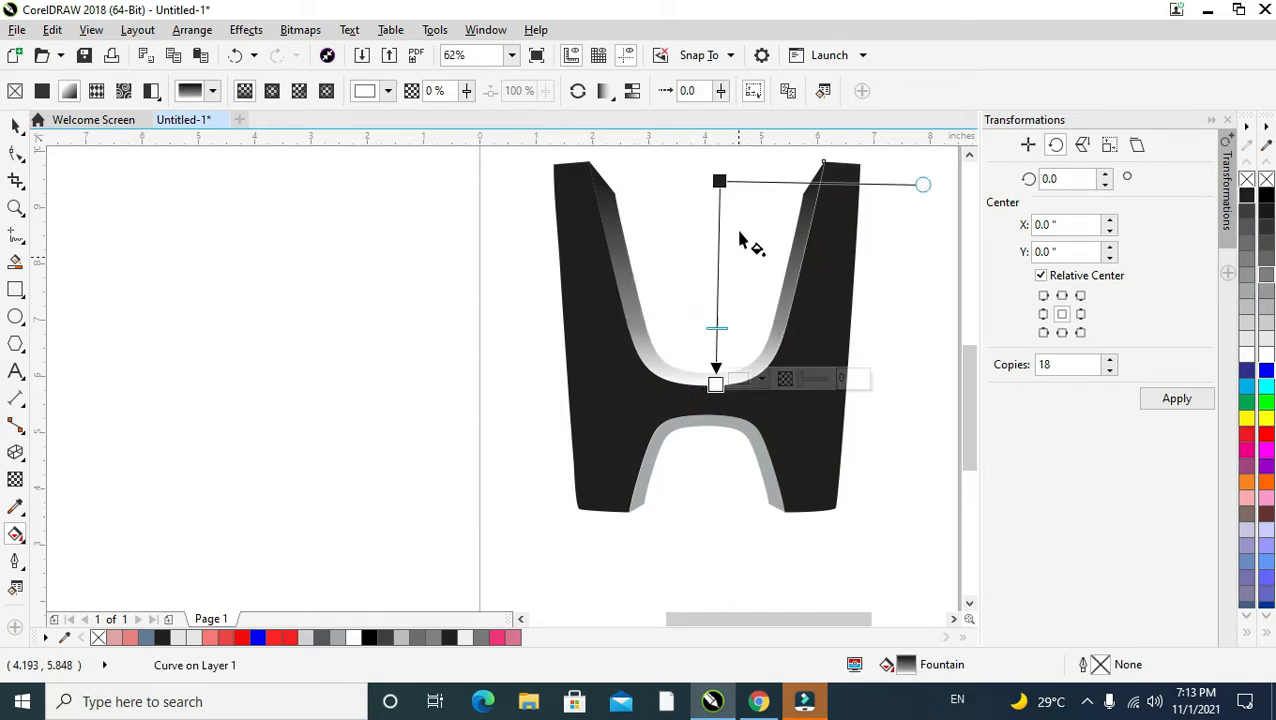
pyautogui.moveTo(719, 178); pyautogui.dragTo(715, 166)
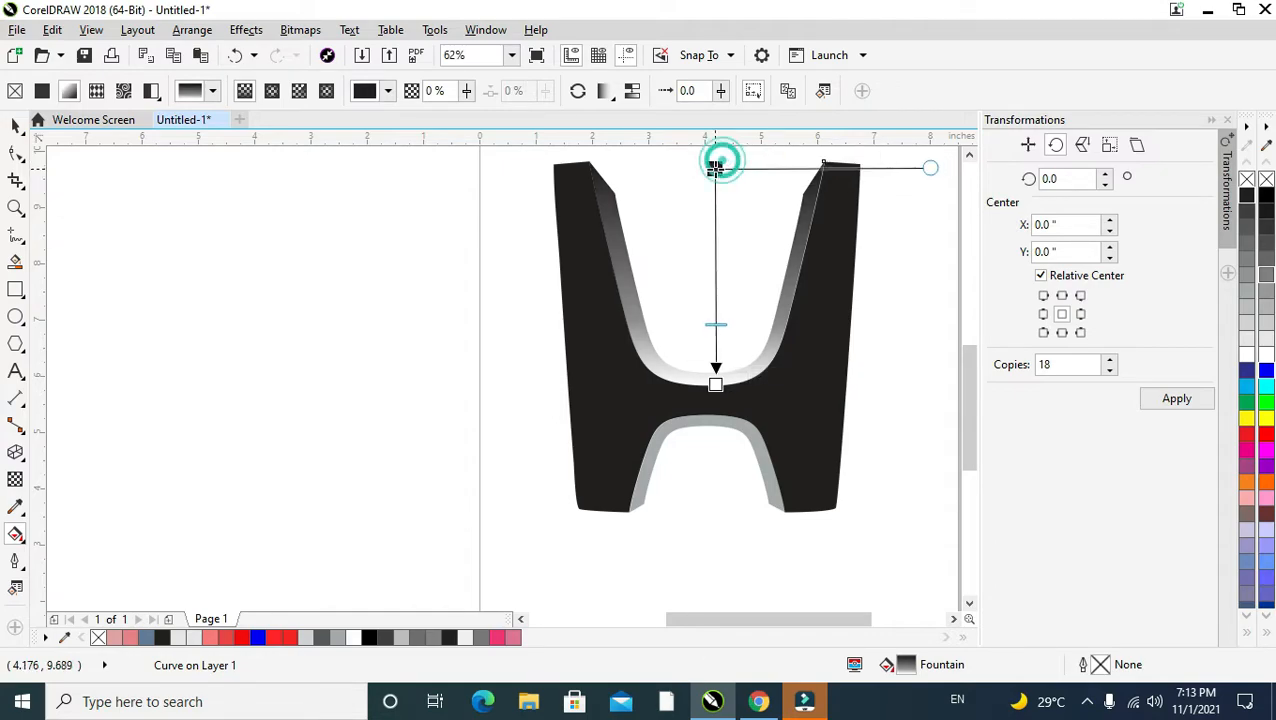
# Give the H face a near-vertical black-to-white linear fountain fill and reverse it so white is at the top
pyautogui.click(789, 333)
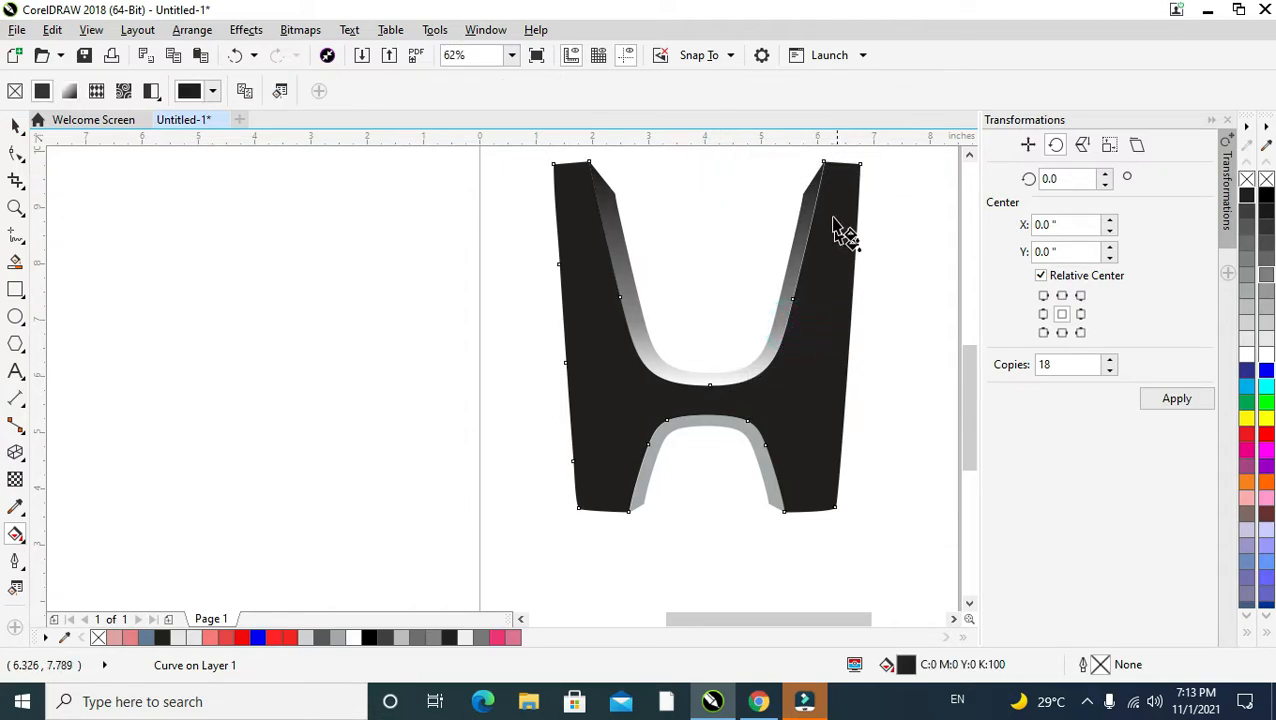
pyautogui.moveTo(834, 187); pyautogui.dragTo(808, 512)
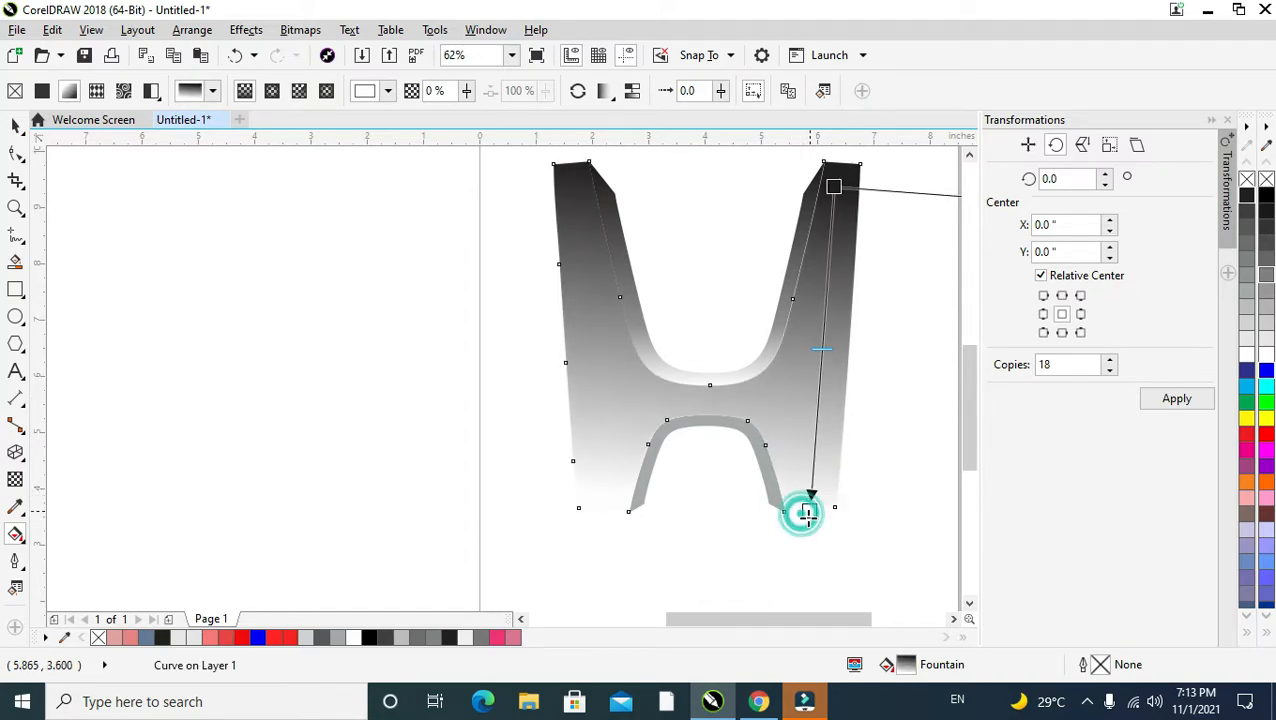
pyautogui.moveTo(833, 186); pyautogui.dragTo(821, 170)
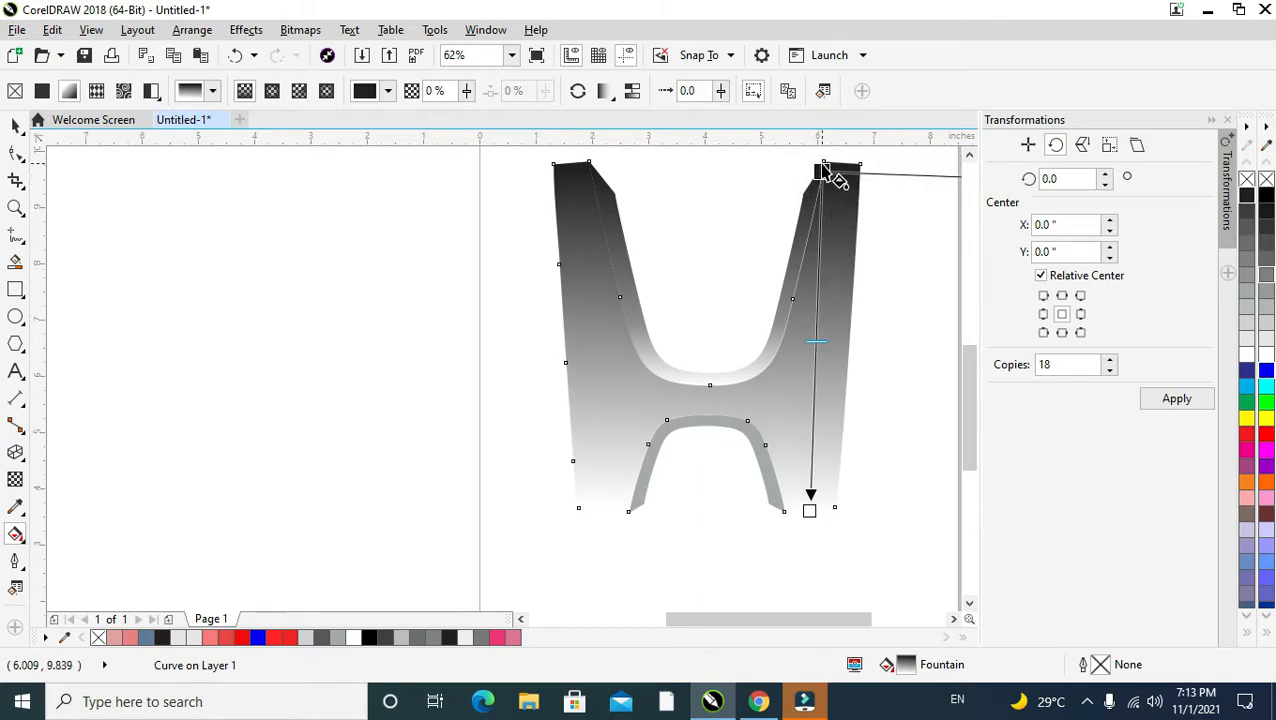
pyautogui.click(606, 92)
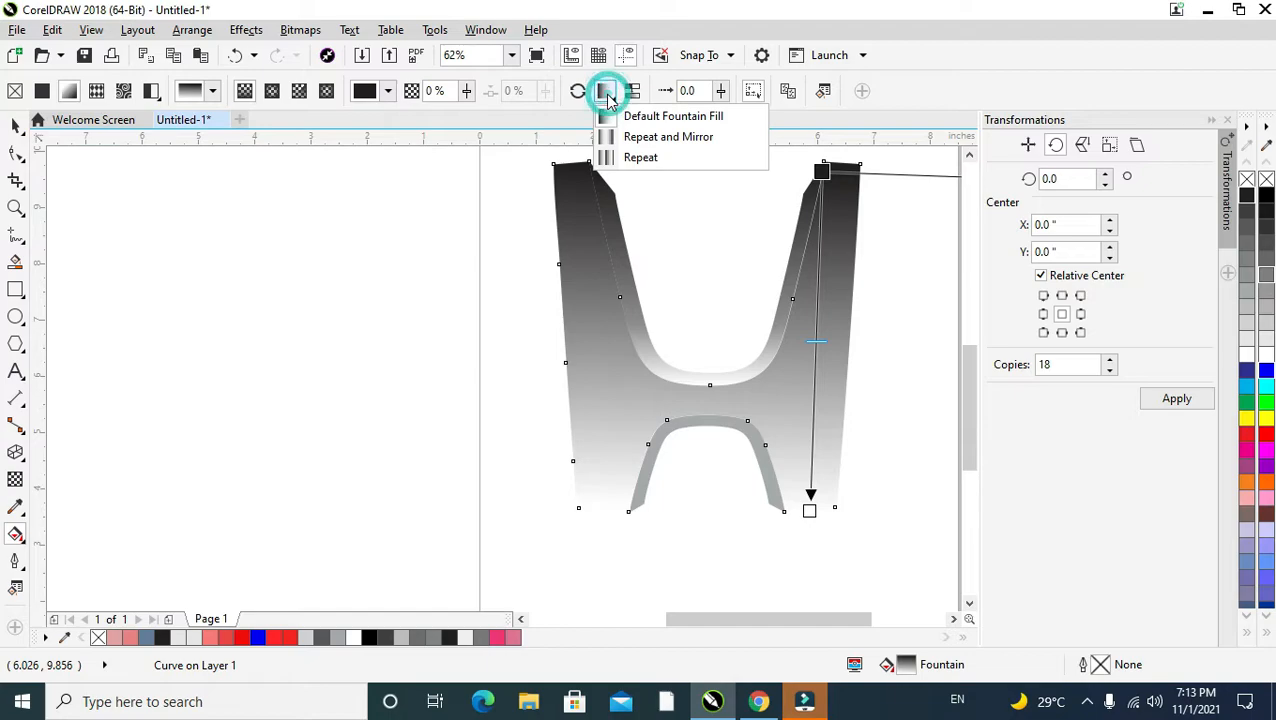
pyautogui.click(578, 92)
pyautogui.click(578, 92)
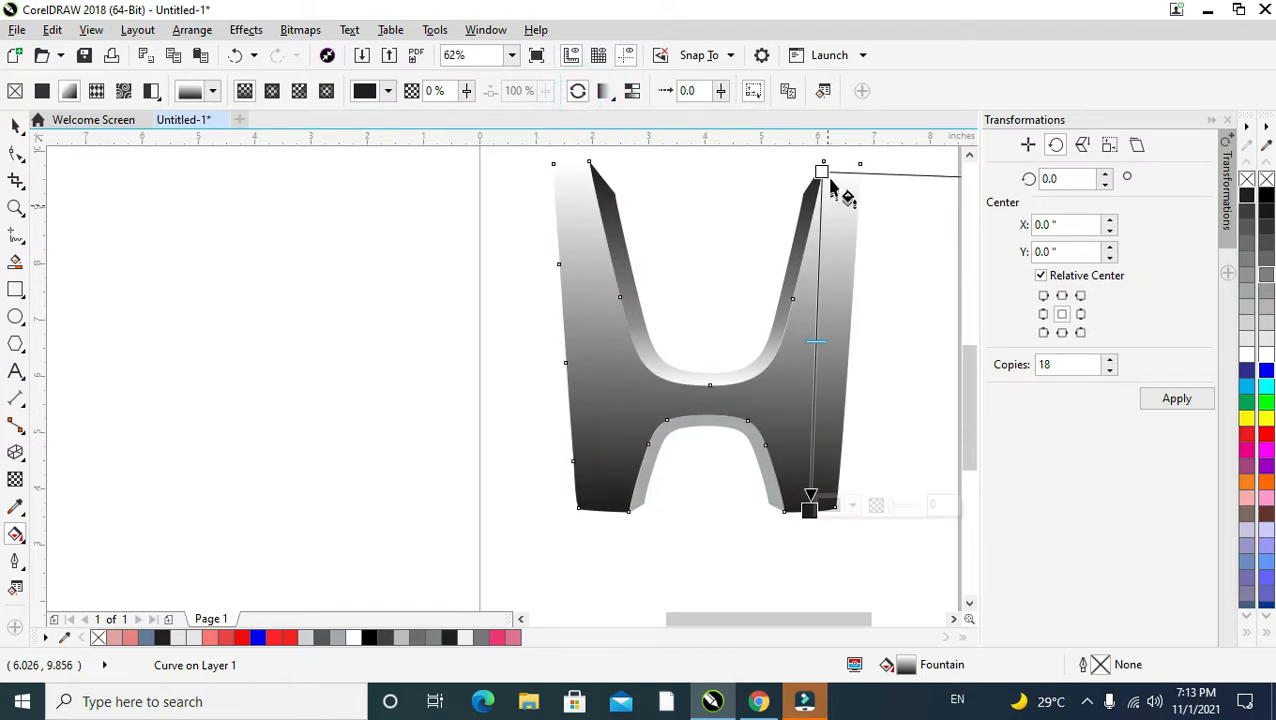
# Straighten the H face's gradient along the right leg and extend its white end above and its black end below the letter
pyautogui.moveTo(820, 170); pyautogui.dragTo(833, 172)
pyautogui.moveTo(814, 510); pyautogui.dragTo(831, 517)
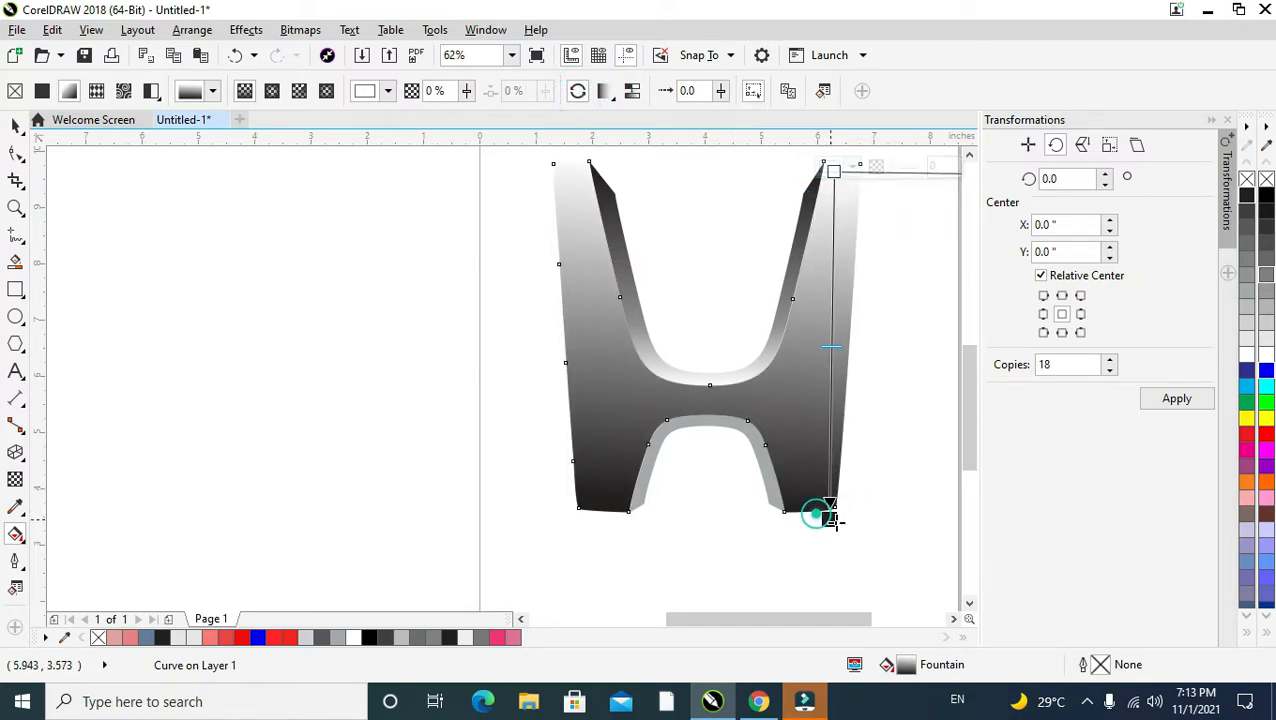
pyautogui.click(864, 474)
pyautogui.click(822, 499)
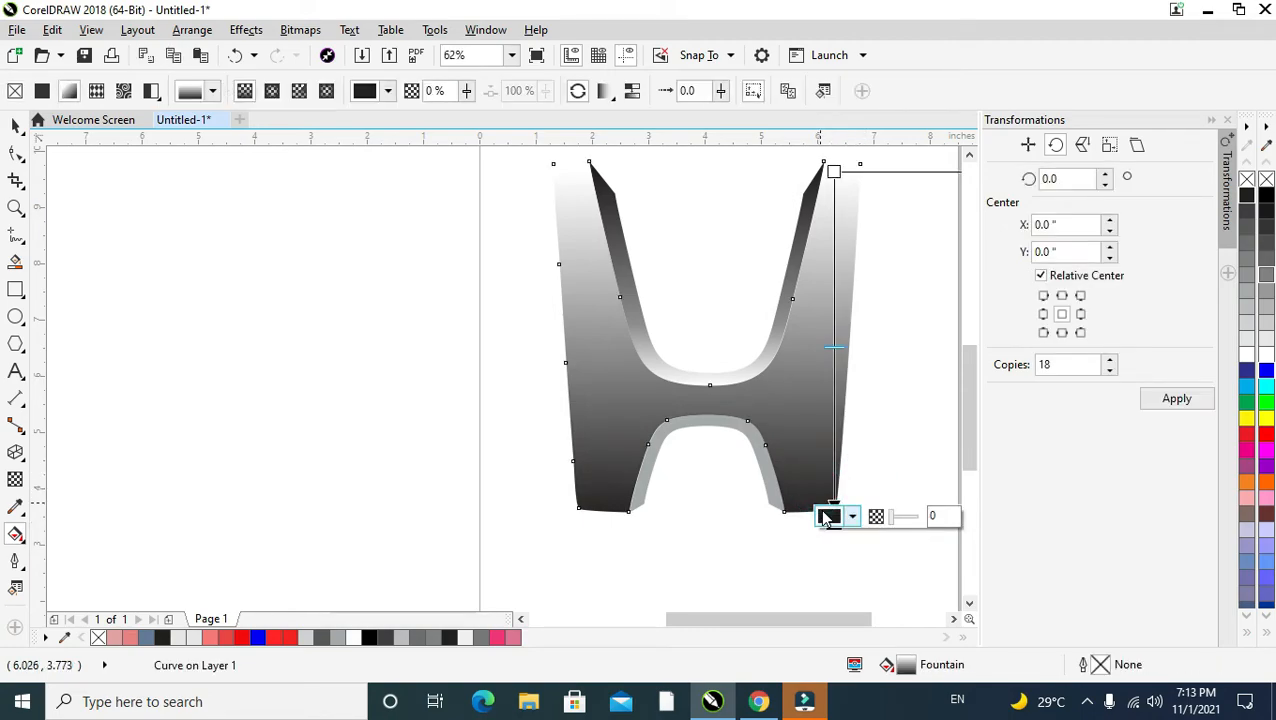
pyautogui.moveTo(833, 500); pyautogui.dragTo(828, 545)
pyautogui.moveTo(826, 212); pyautogui.dragTo(843, 163)
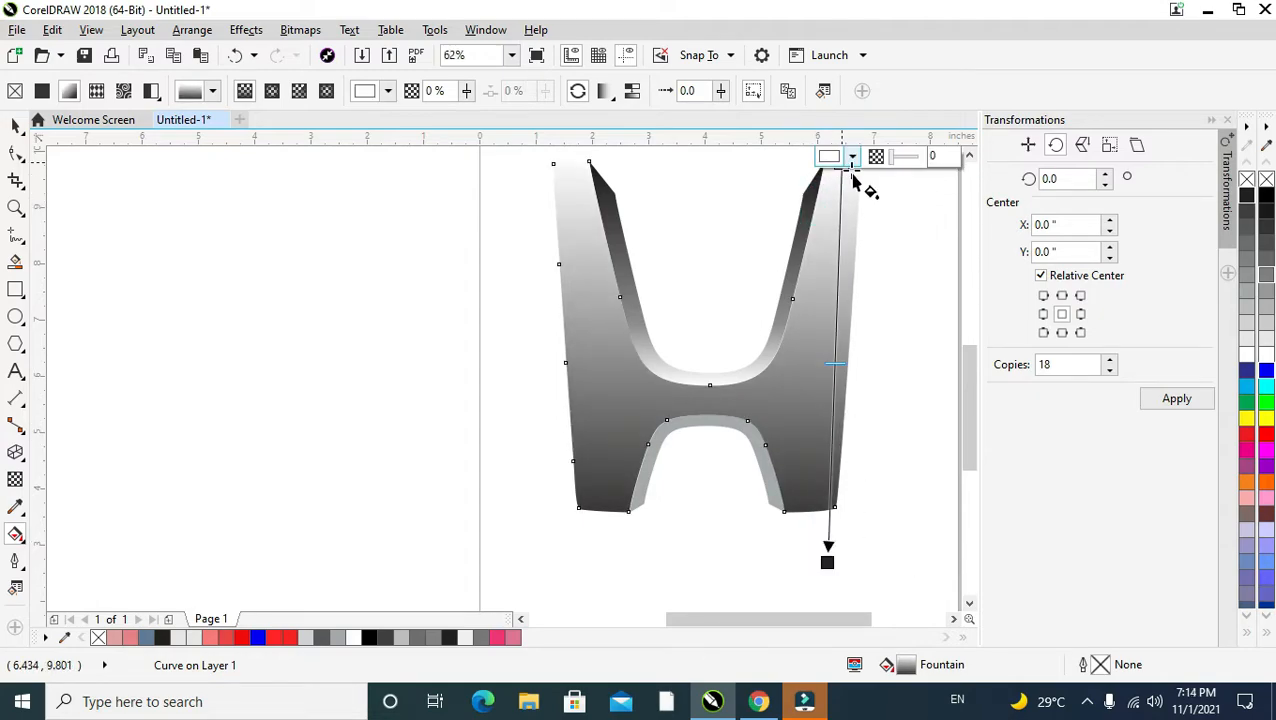
pyautogui.click(968, 156)
pyautogui.click(968, 156)
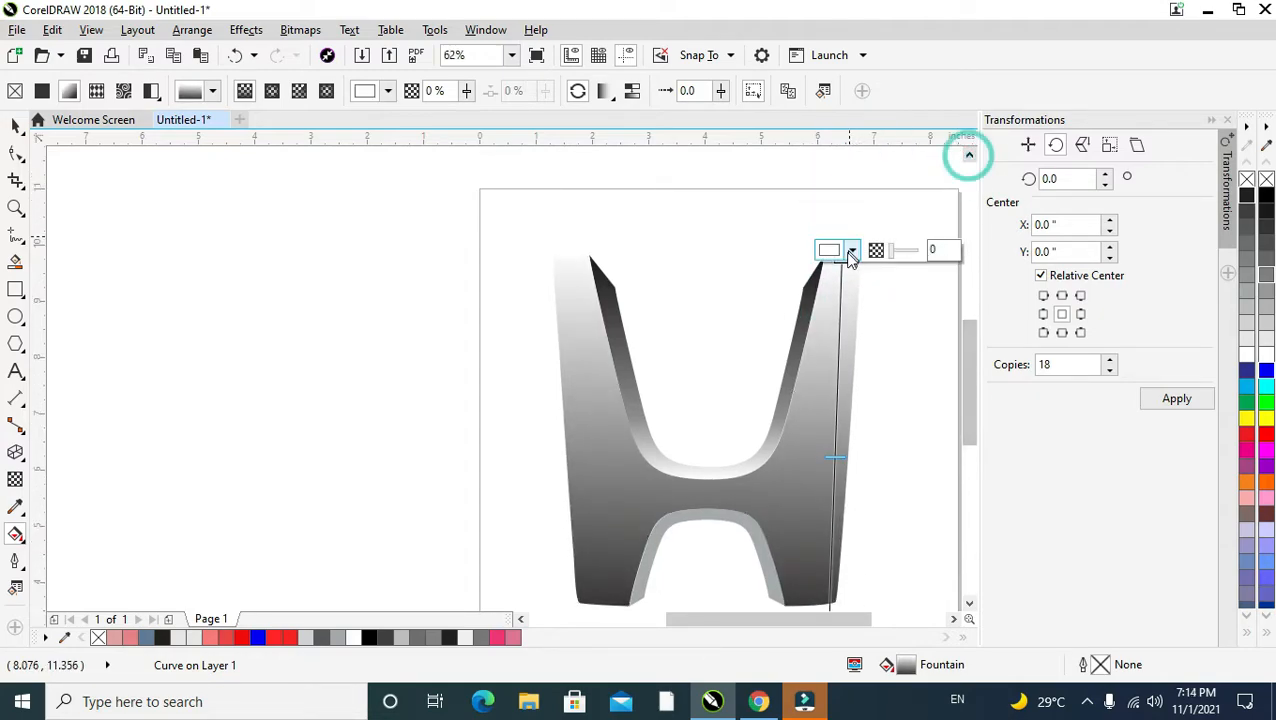
pyautogui.click(836, 301)
pyautogui.moveTo(840, 257); pyautogui.dragTo(840, 243)
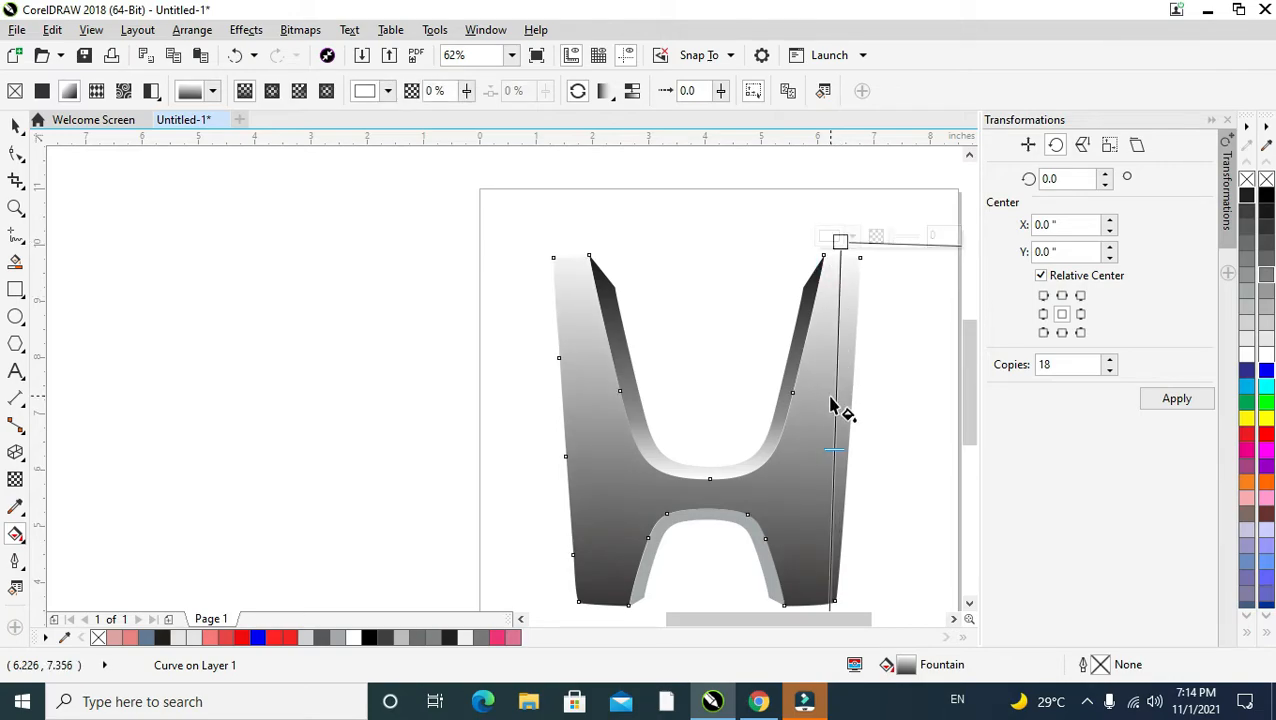
# Apply a linear fountain fill across the lower arch and set its end colour to near-black #050505
pyautogui.scroll(-1, 830, 405)
pyautogui.scroll(1, 729, 442)
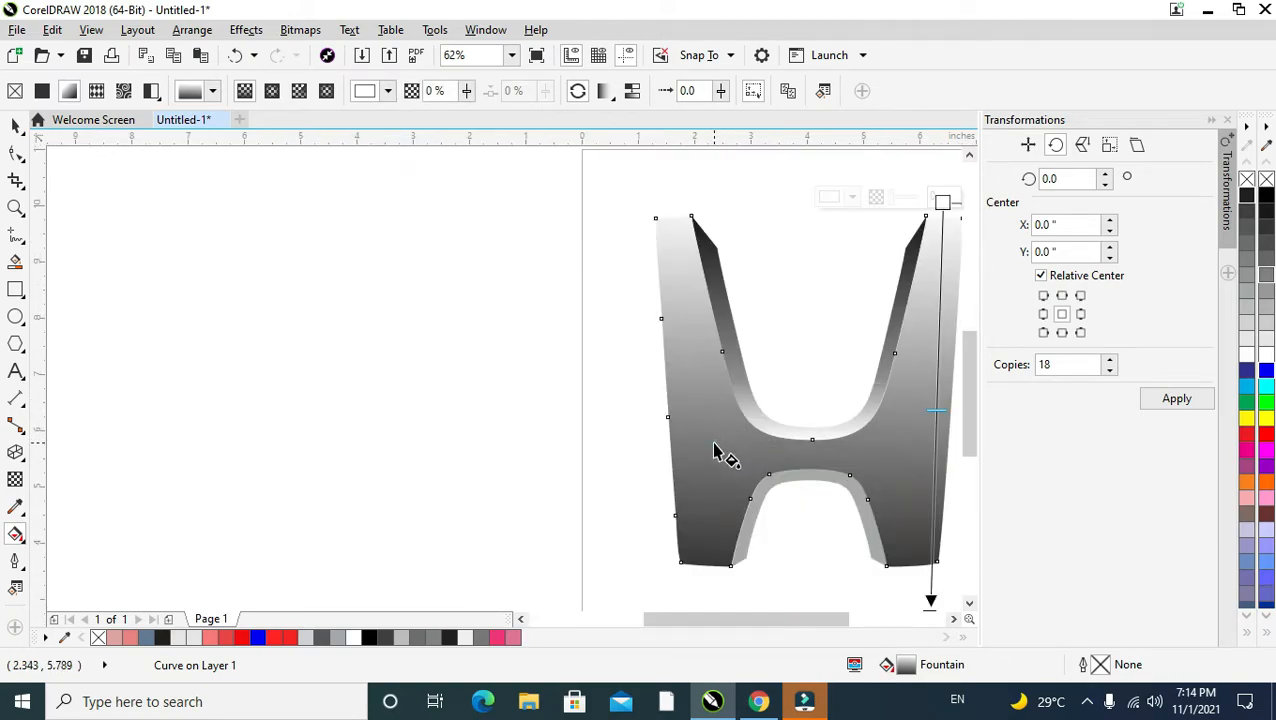
pyautogui.click(715, 444)
pyautogui.click(786, 479)
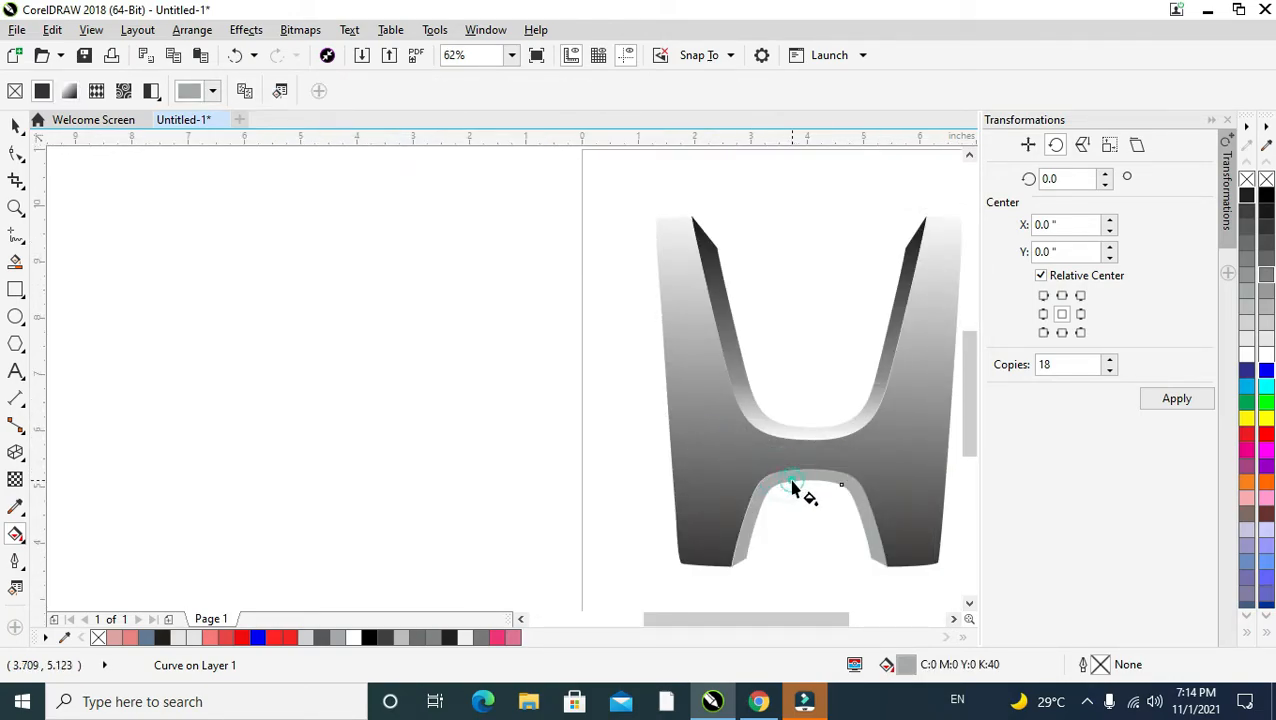
pyautogui.click(17, 124)
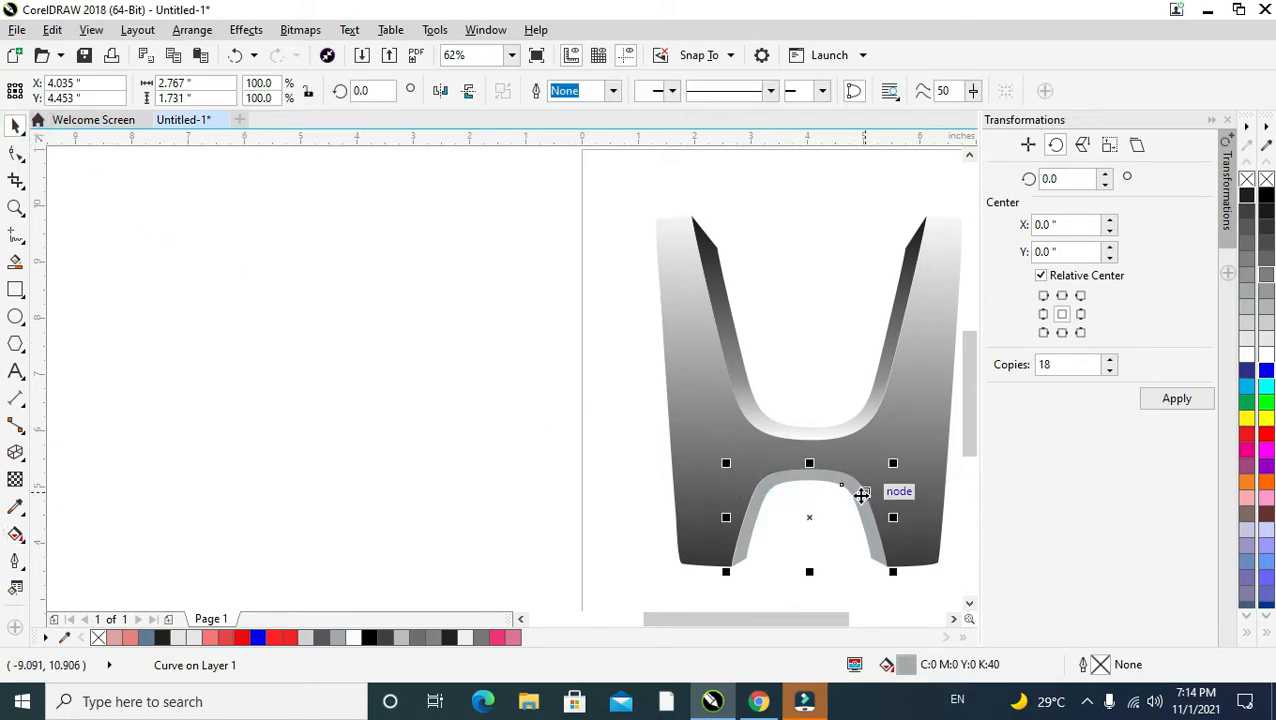
pyautogui.press('g')
pyautogui.moveTo(768, 477); pyautogui.dragTo(849, 476)
pyautogui.click(800, 507)
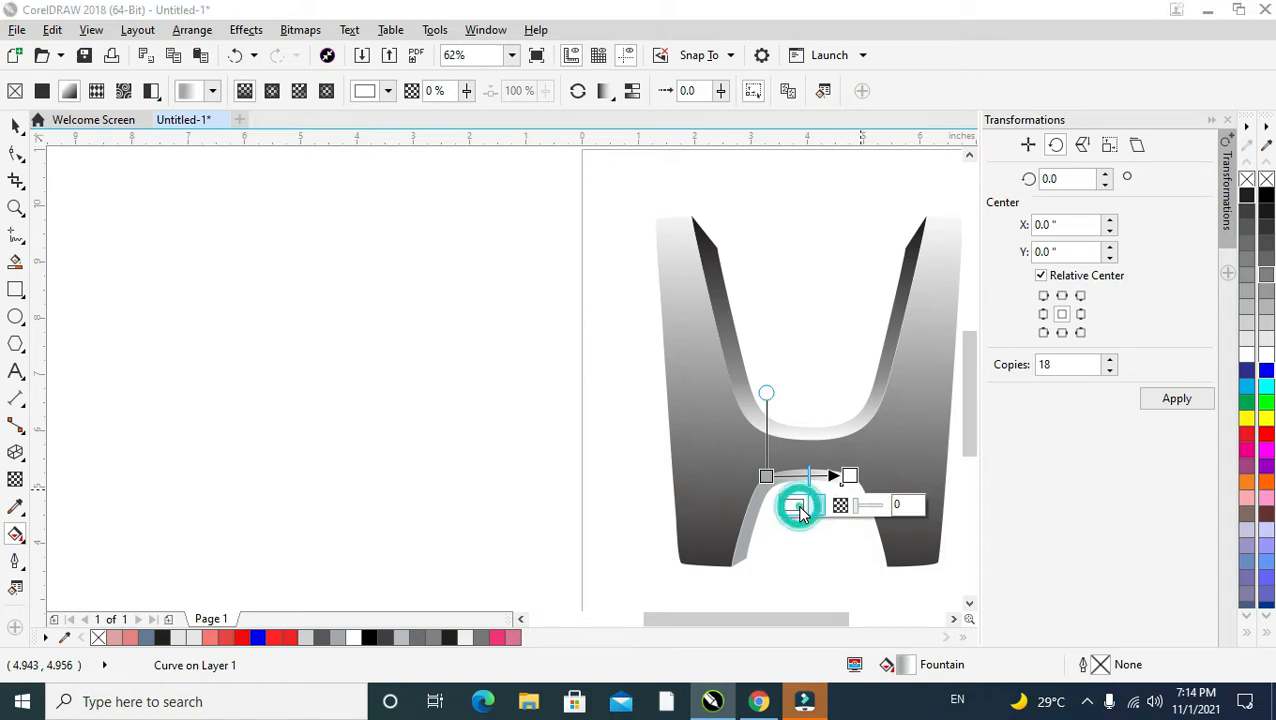
pyautogui.click(808, 430)
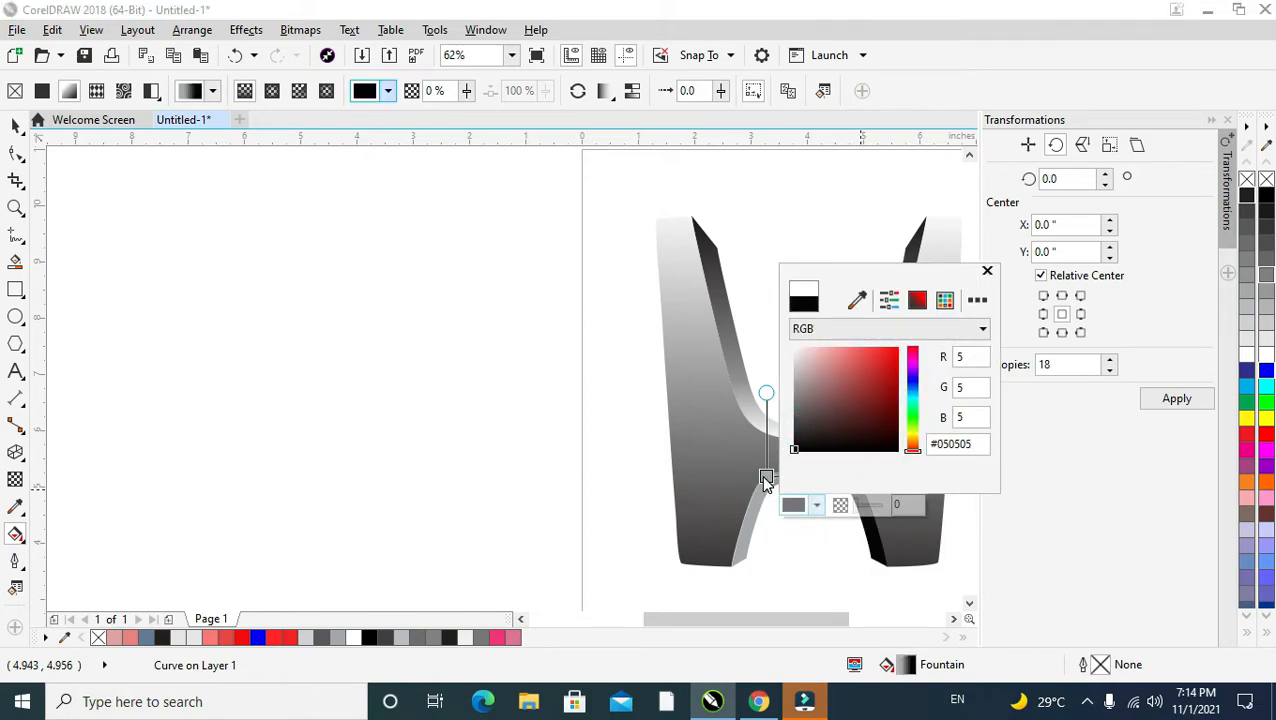
# Turn the arch's gradient vertical, with the grey start below the H's opening and the near-black end at the arch's crown
pyautogui.click(765, 480)
pyautogui.moveTo(767, 475); pyautogui.dragTo(795, 574)
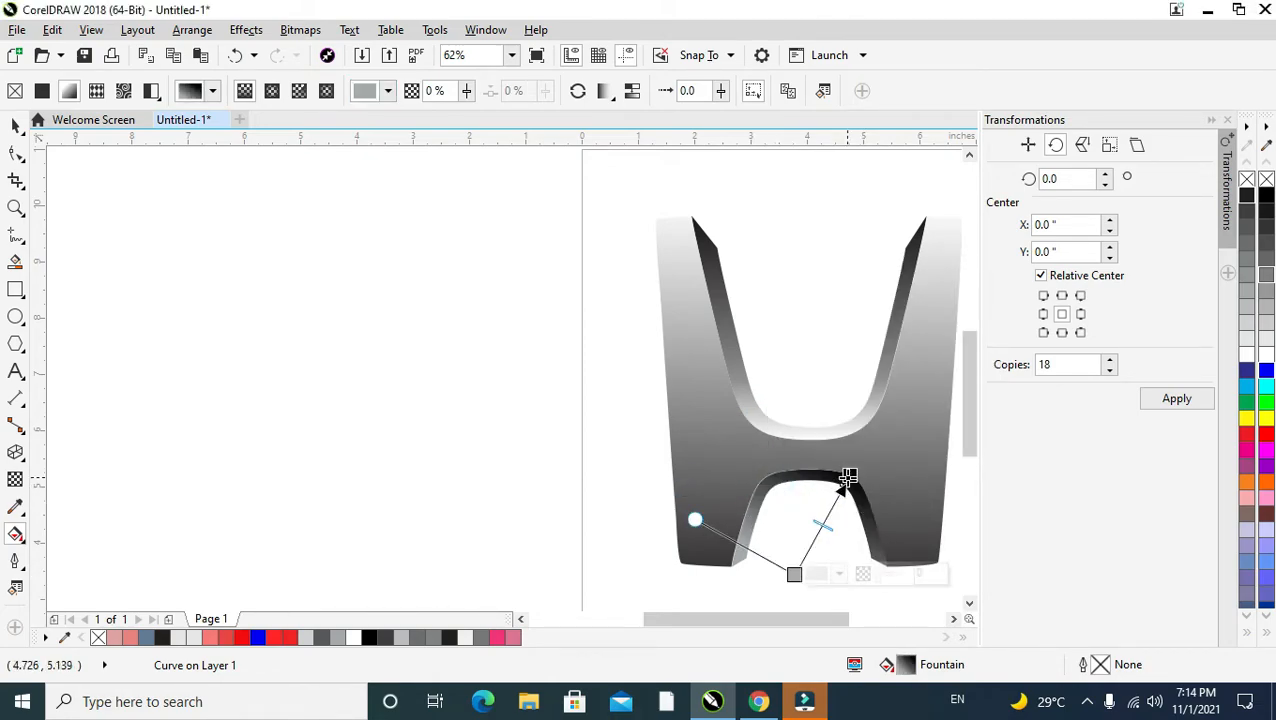
pyautogui.moveTo(848, 477); pyautogui.dragTo(804, 468)
pyautogui.moveTo(794, 574); pyautogui.dragTo(803, 570)
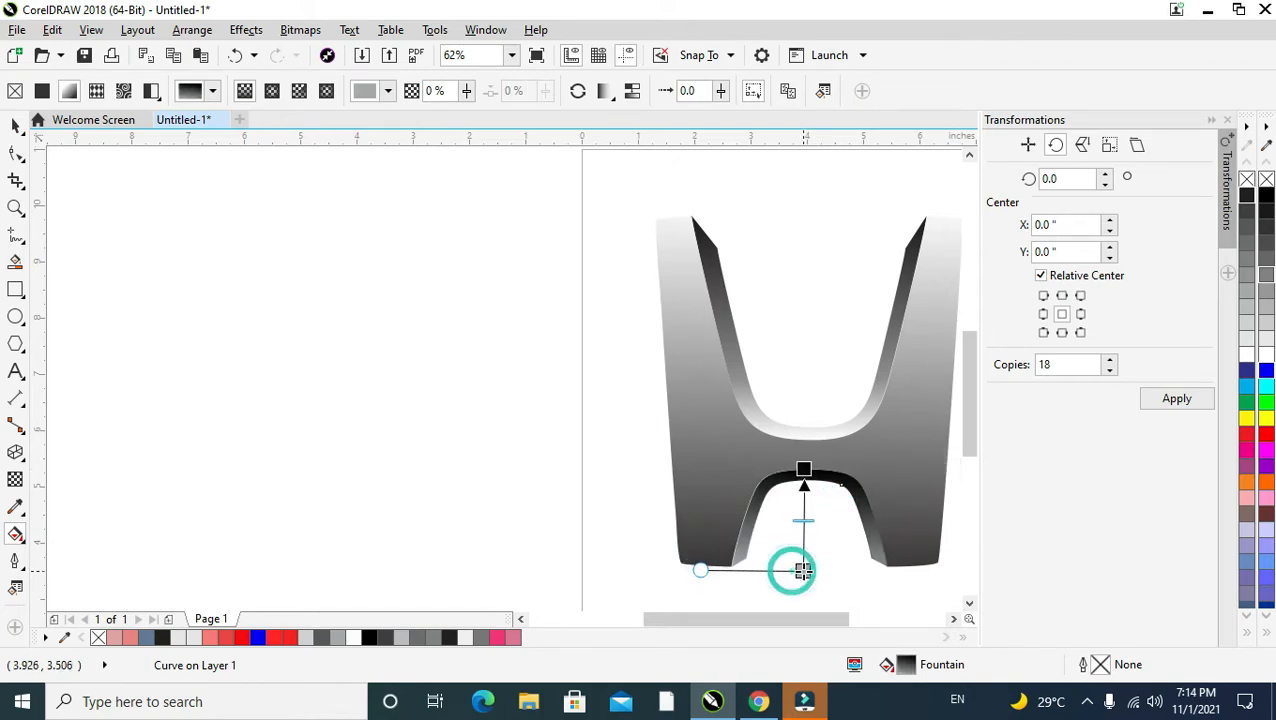
pyautogui.moveTo(802, 470); pyautogui.dragTo(797, 469)
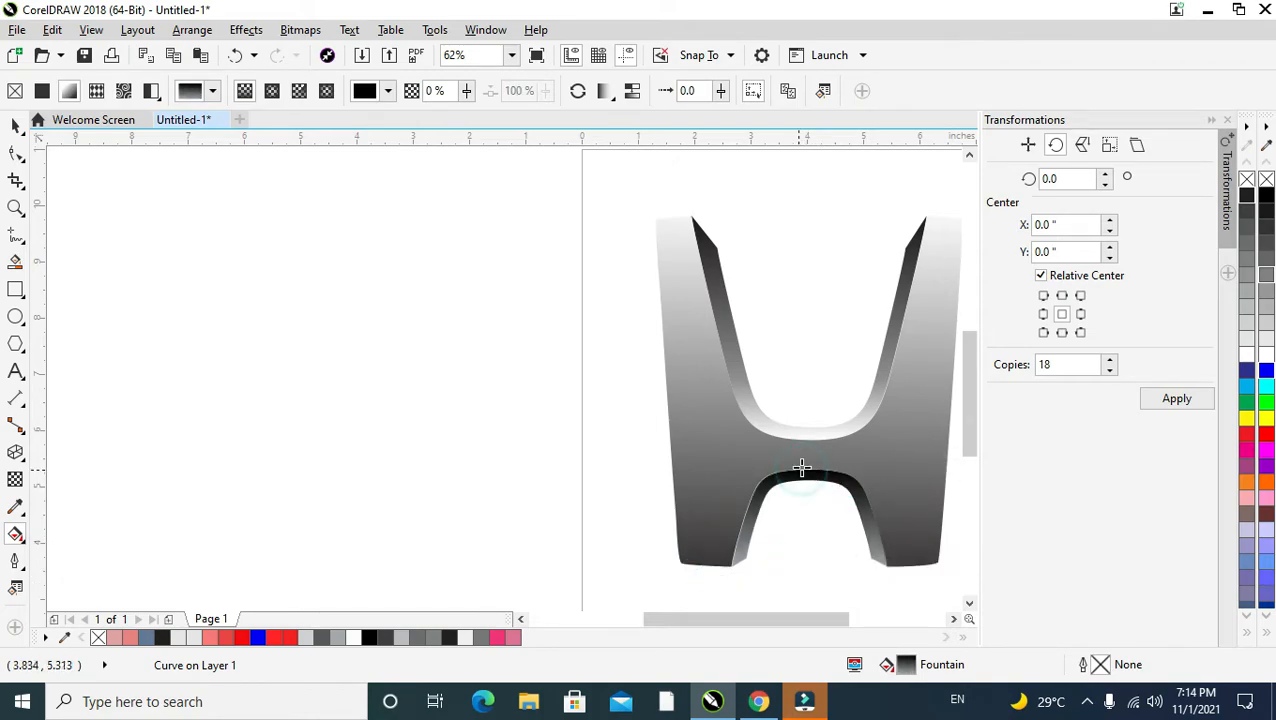
# Add a white colour stop to the arch's gradient, position it at 61%, and lower the grey start slightly
pyautogui.doubleClick(799, 497)
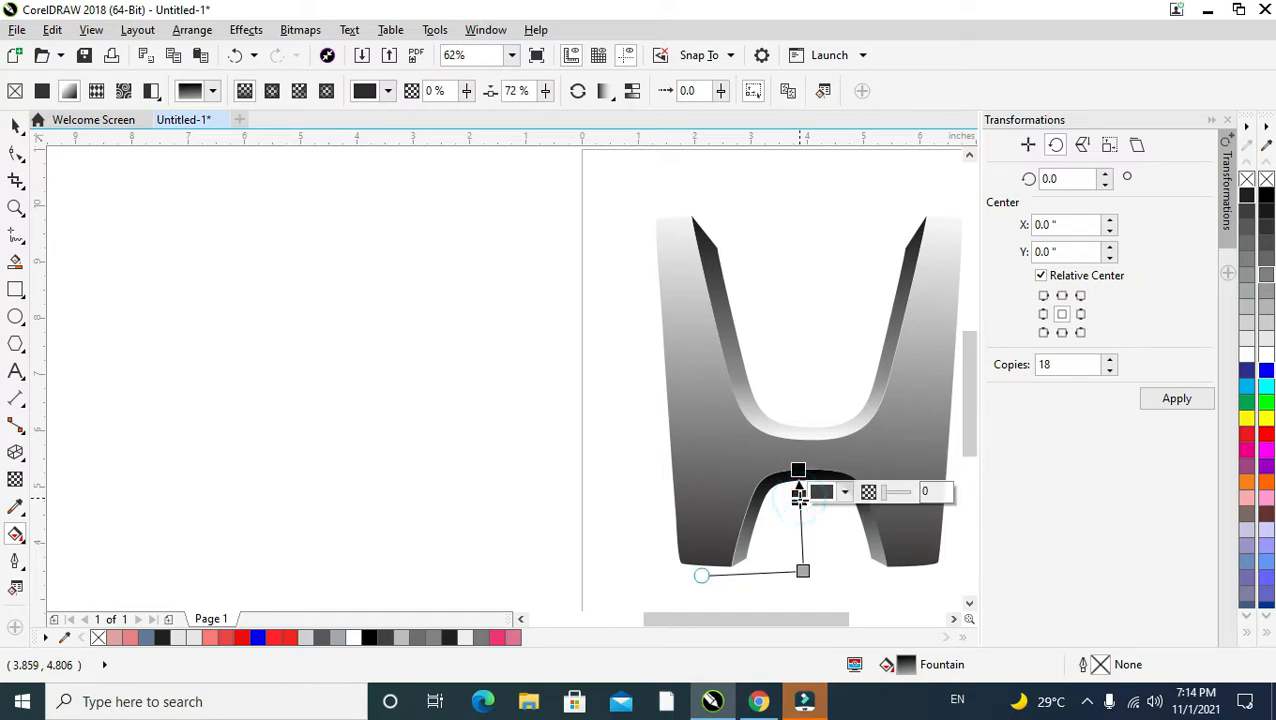
pyautogui.click(1248, 356)
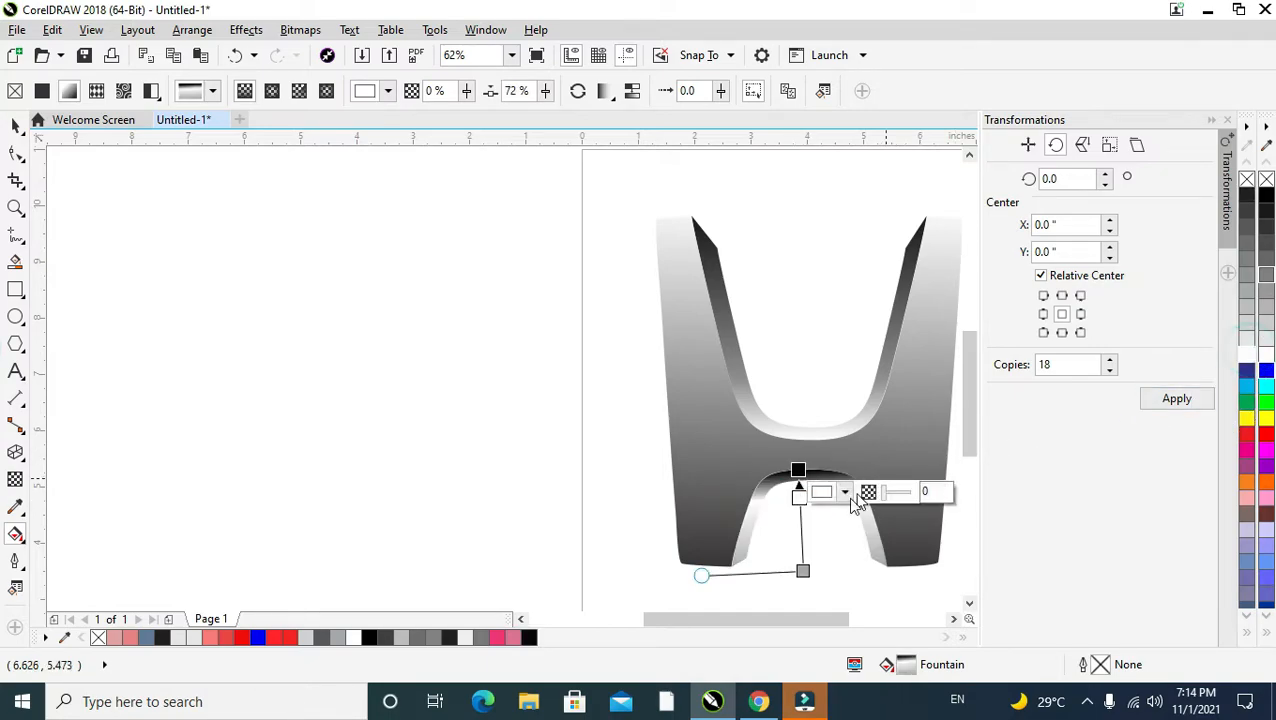
pyautogui.moveTo(802, 573); pyautogui.dragTo(800, 581)
pyautogui.moveTo(798, 505); pyautogui.dragTo(797, 513)
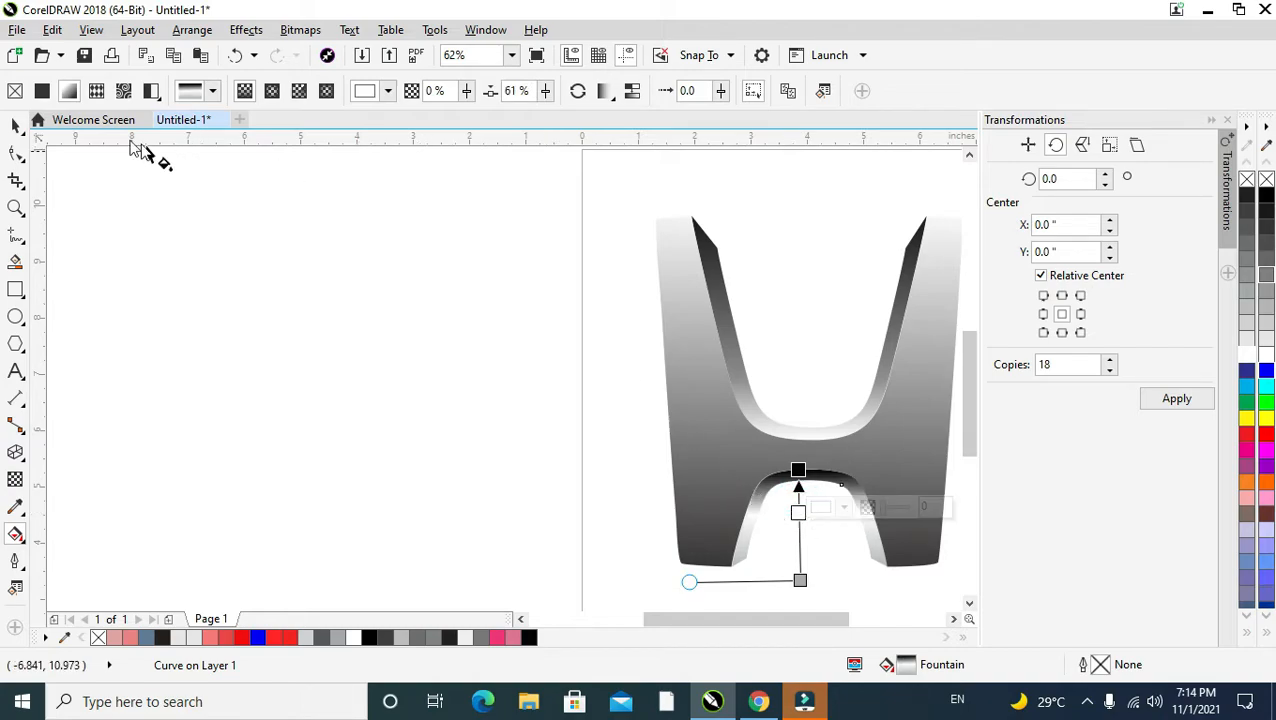
# Reopen the H face's gradient and lower its white start to the upper edge of the right leg
pyautogui.click(19, 123)
pyautogui.click(665, 308)
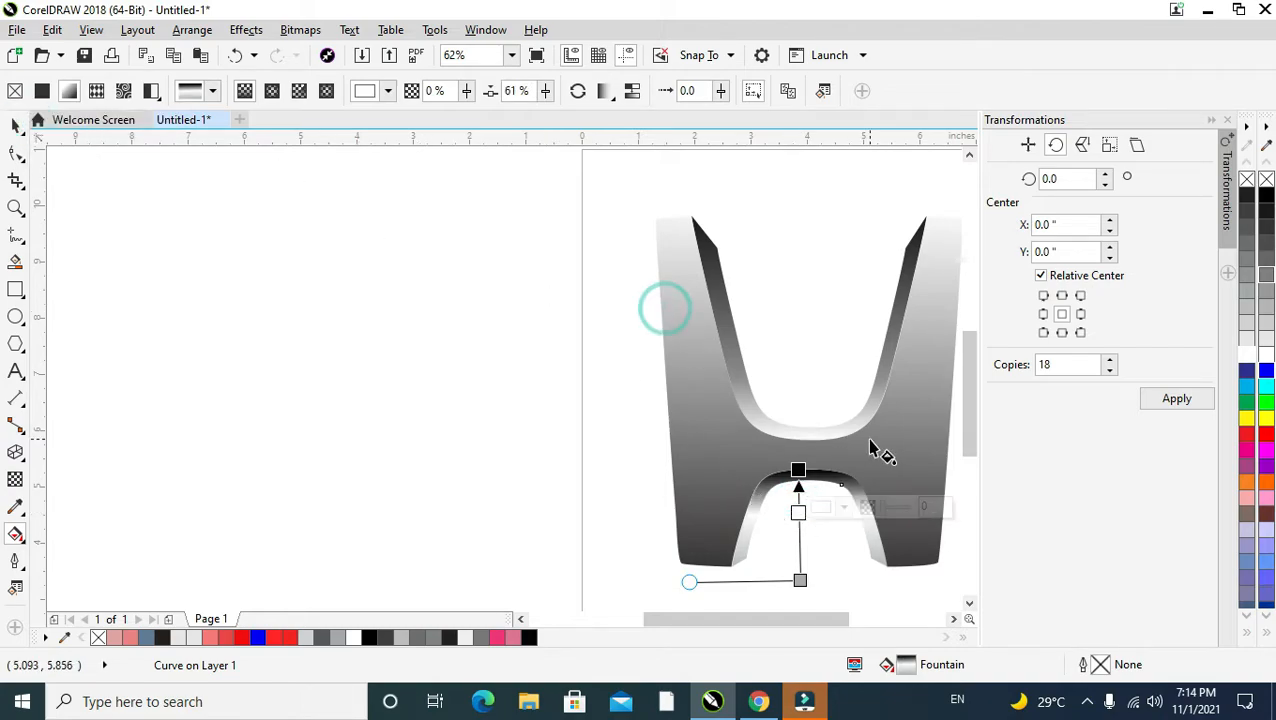
pyautogui.click(16, 124)
pyautogui.click(907, 424)
pyautogui.scroll(-2, 910, 423)
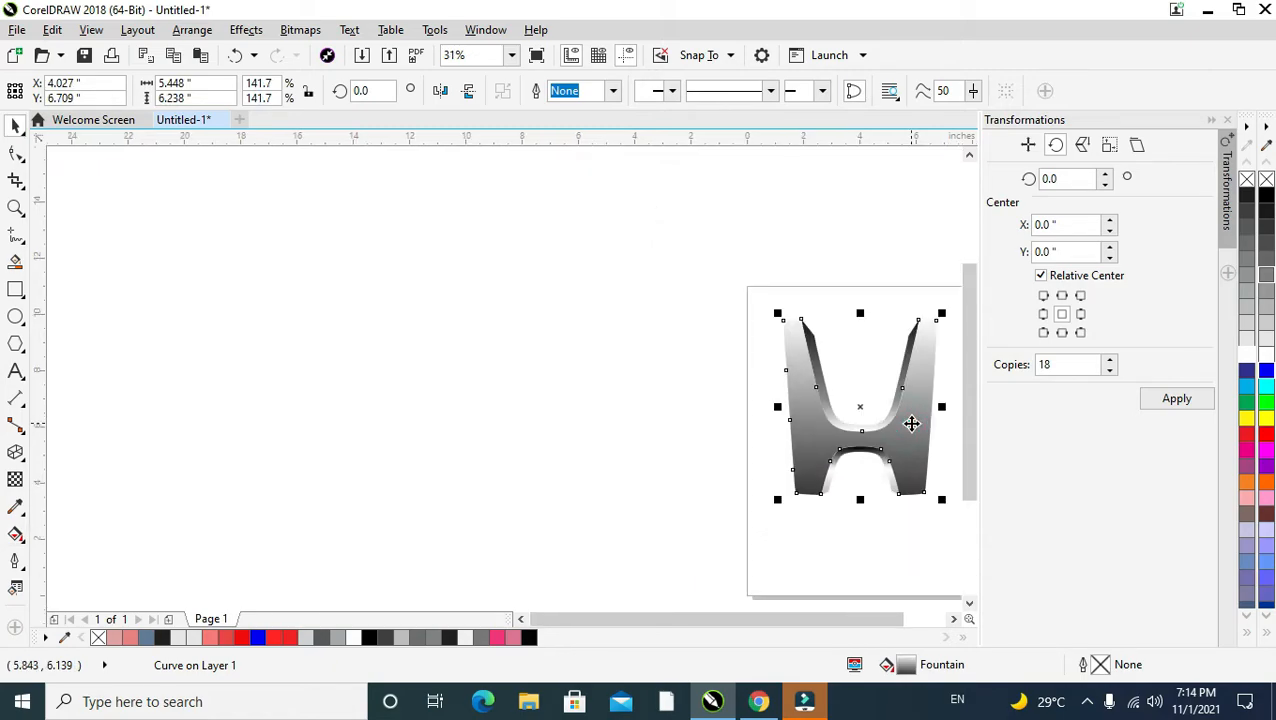
pyautogui.scroll(2, 930, 430)
pyautogui.press('g')
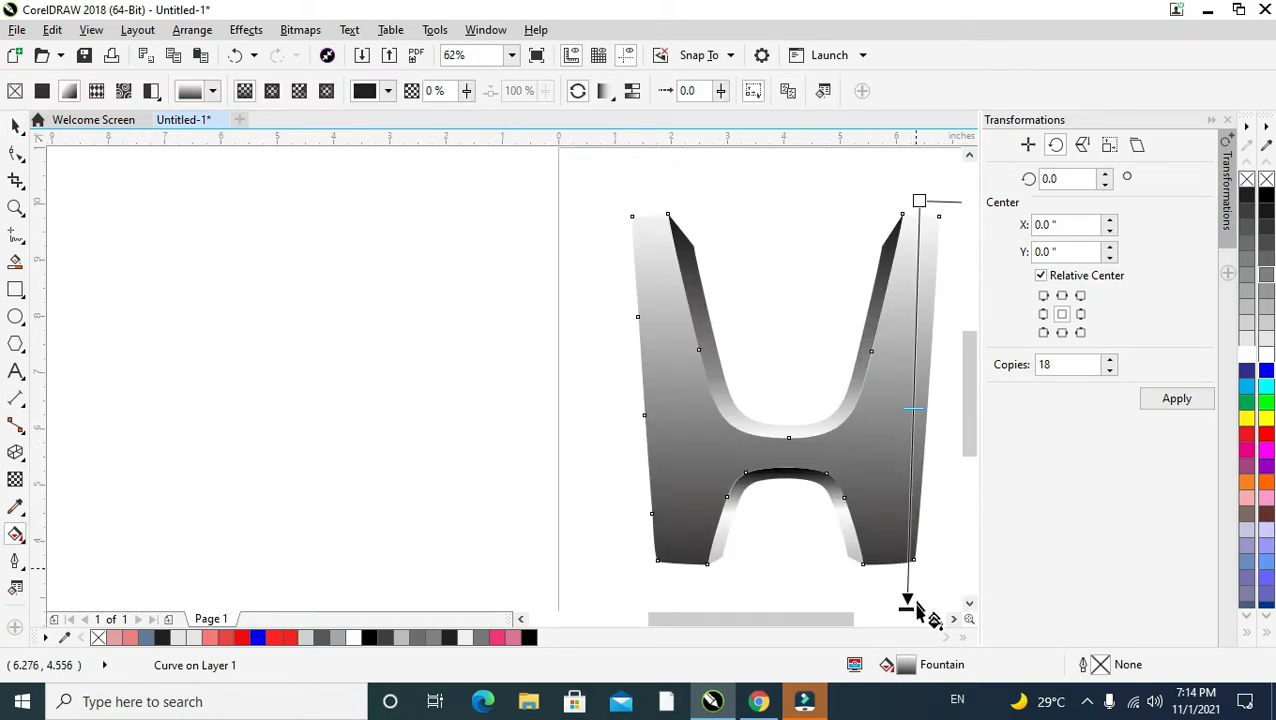
pyautogui.click(919, 202)
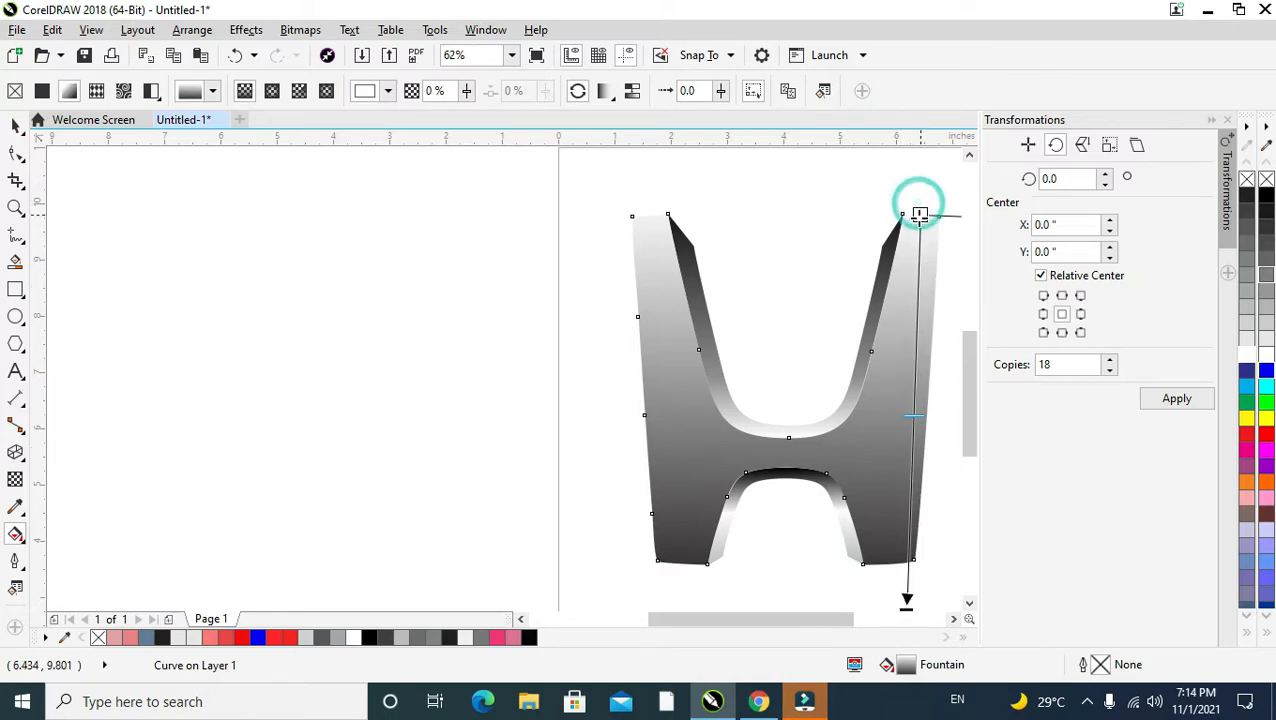
# Add three colour stops to the H face's gradient: mid grey at 22%, light grey at 51% and very light grey at 69%
pyautogui.click(915, 300)
pyautogui.doubleClick(915, 300)
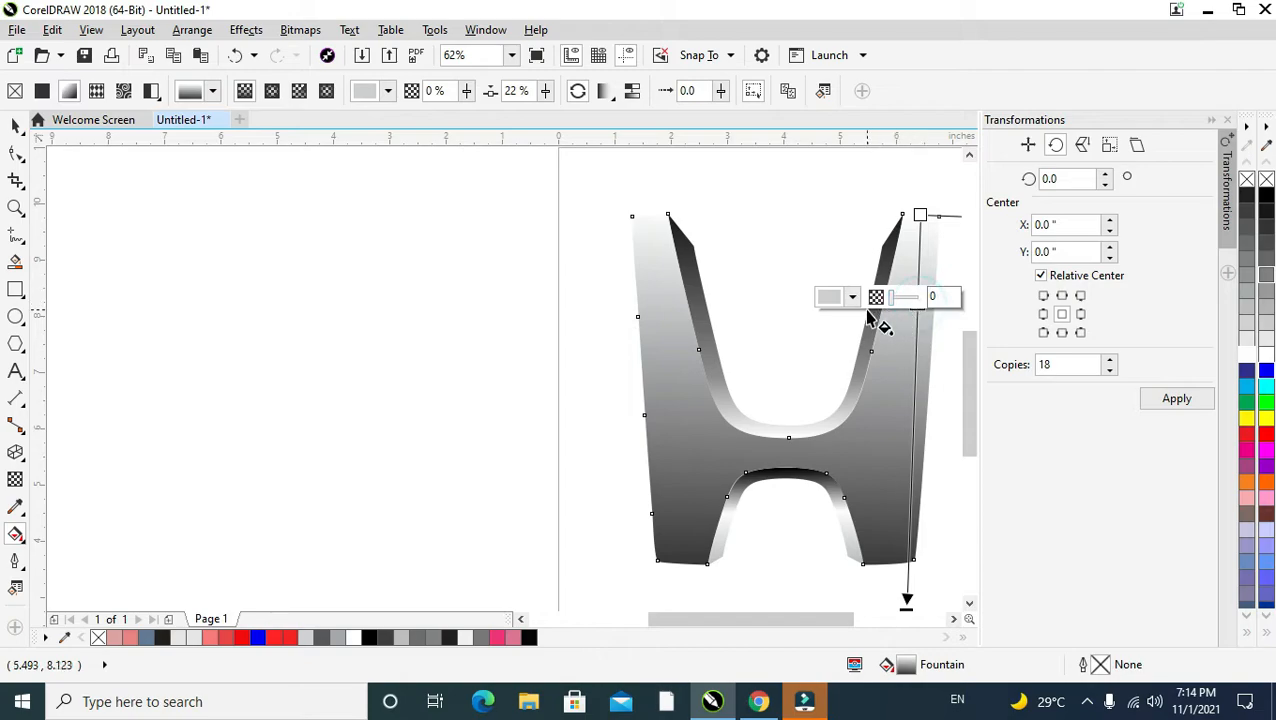
pyautogui.click(1247, 294)
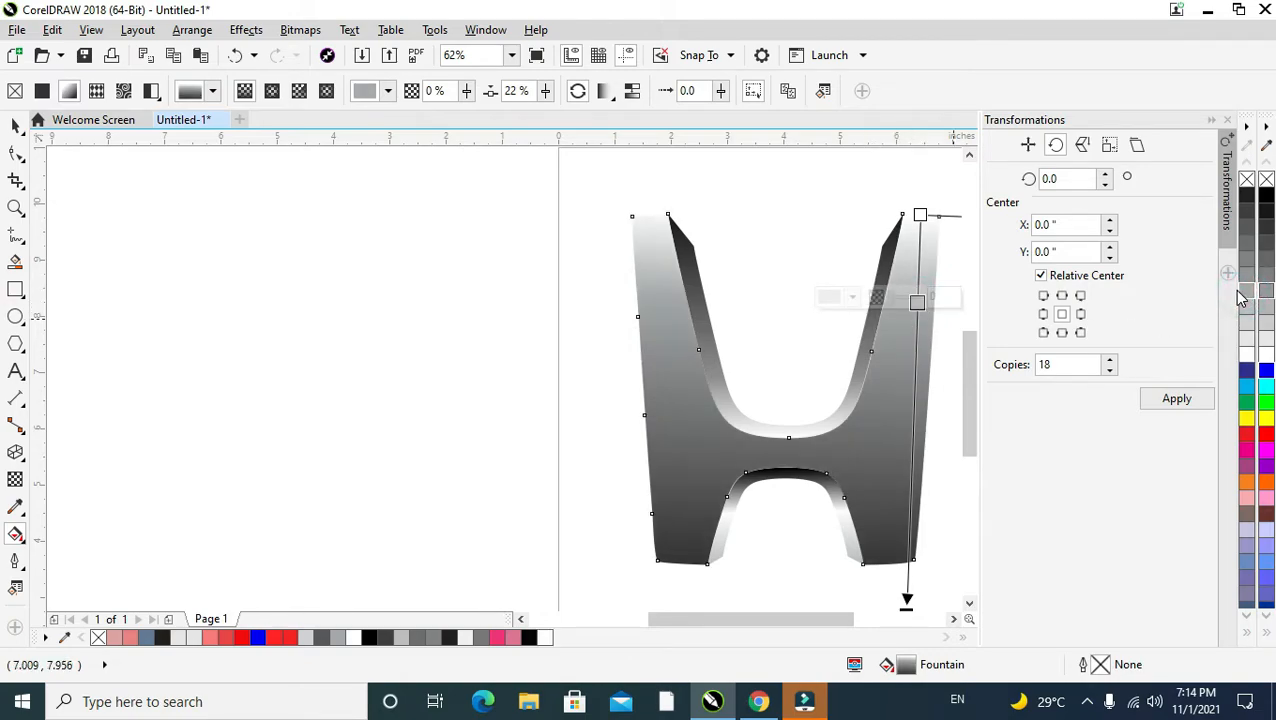
pyautogui.doubleClick(913, 419)
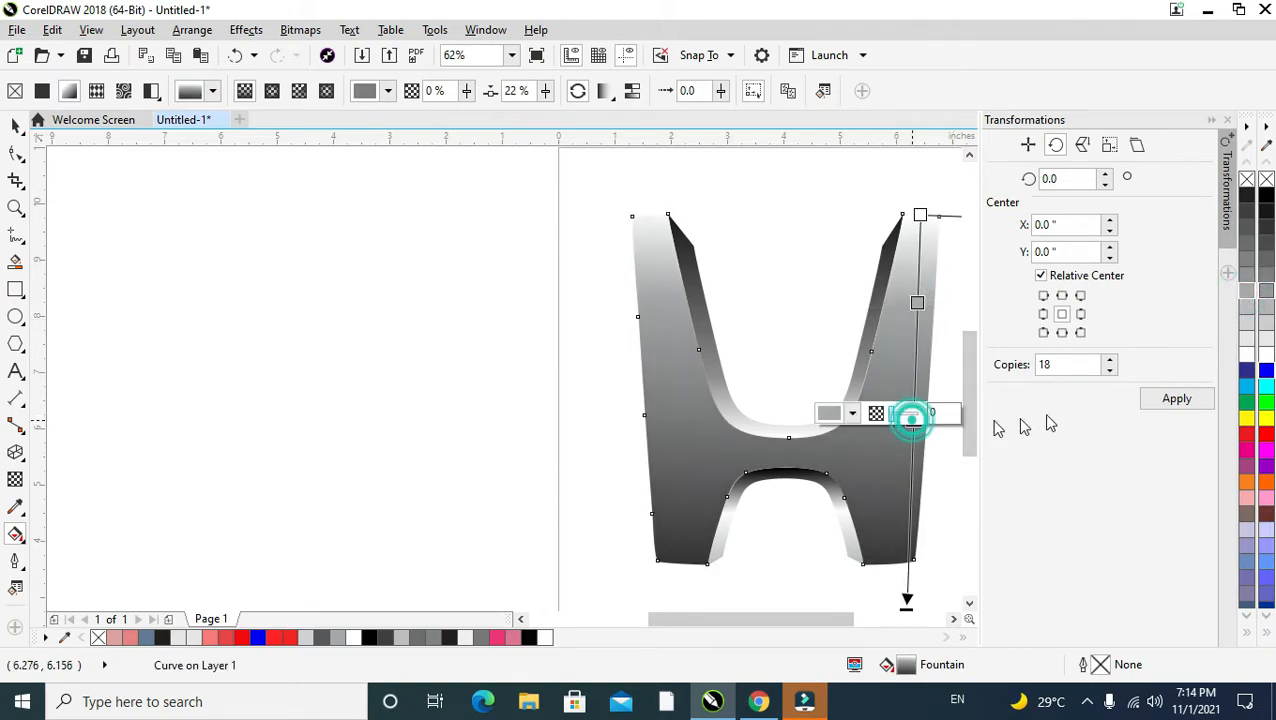
pyautogui.click(1247, 326)
pyautogui.doubleClick(910, 490)
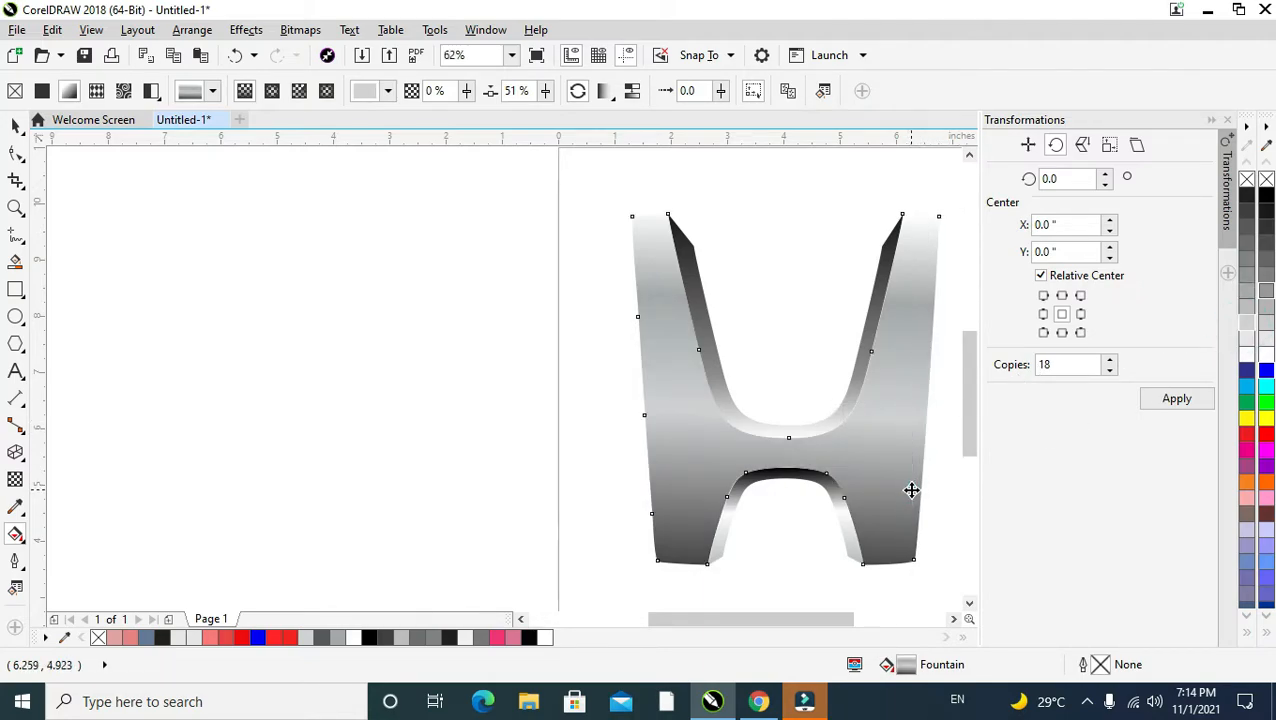
pyautogui.click(1247, 340)
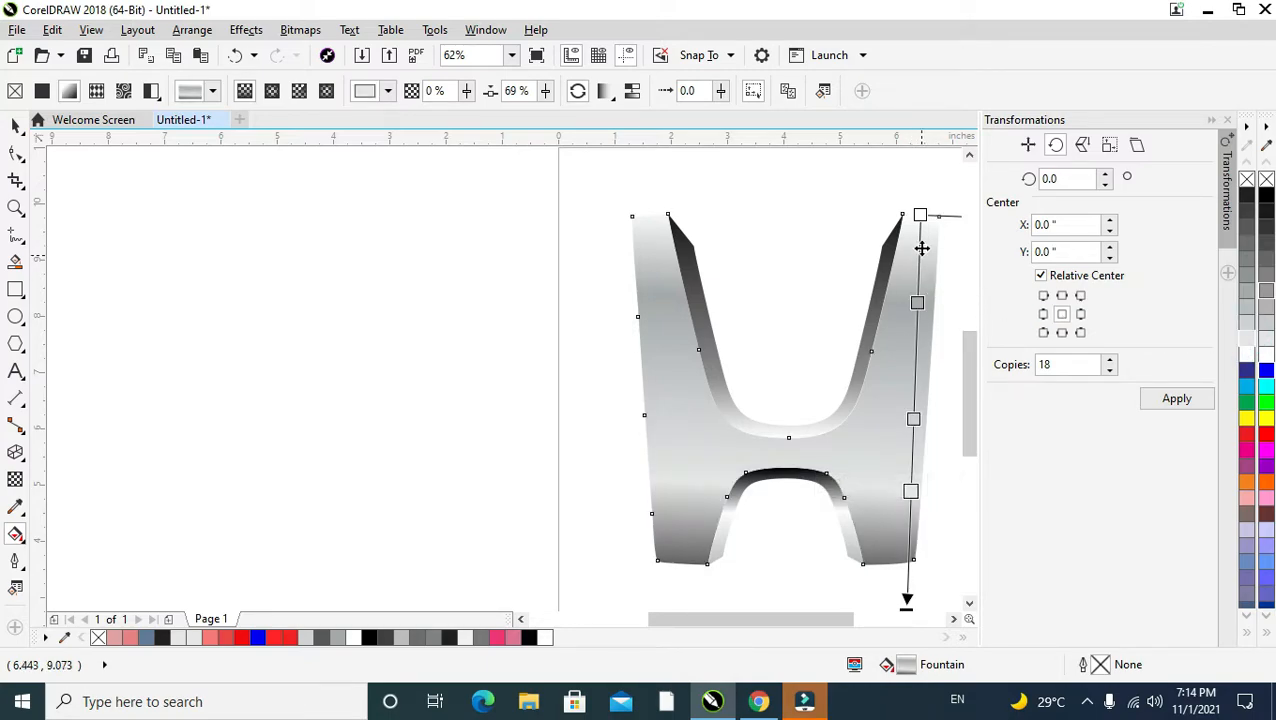
# Set the start stop of the H face's gradient to 100% transparency and colour #706E6E, and deselect the shape
pyautogui.click(920, 215)
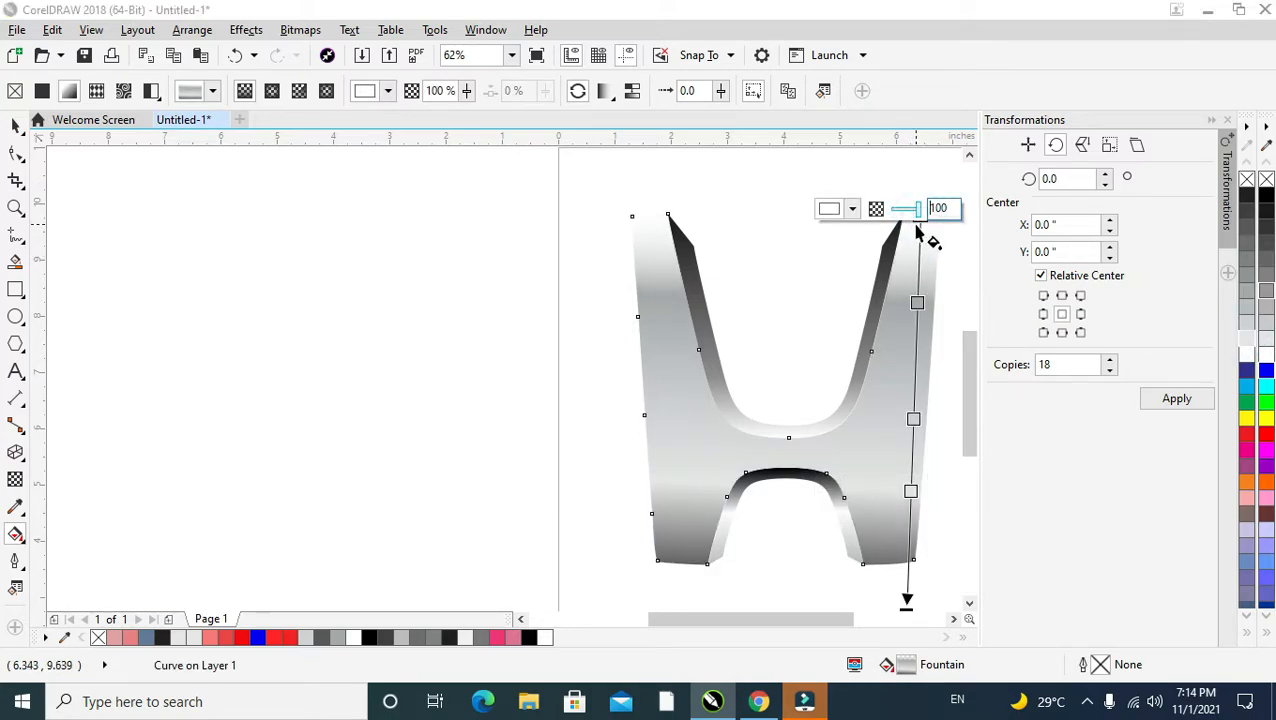
pyautogui.click(840, 214)
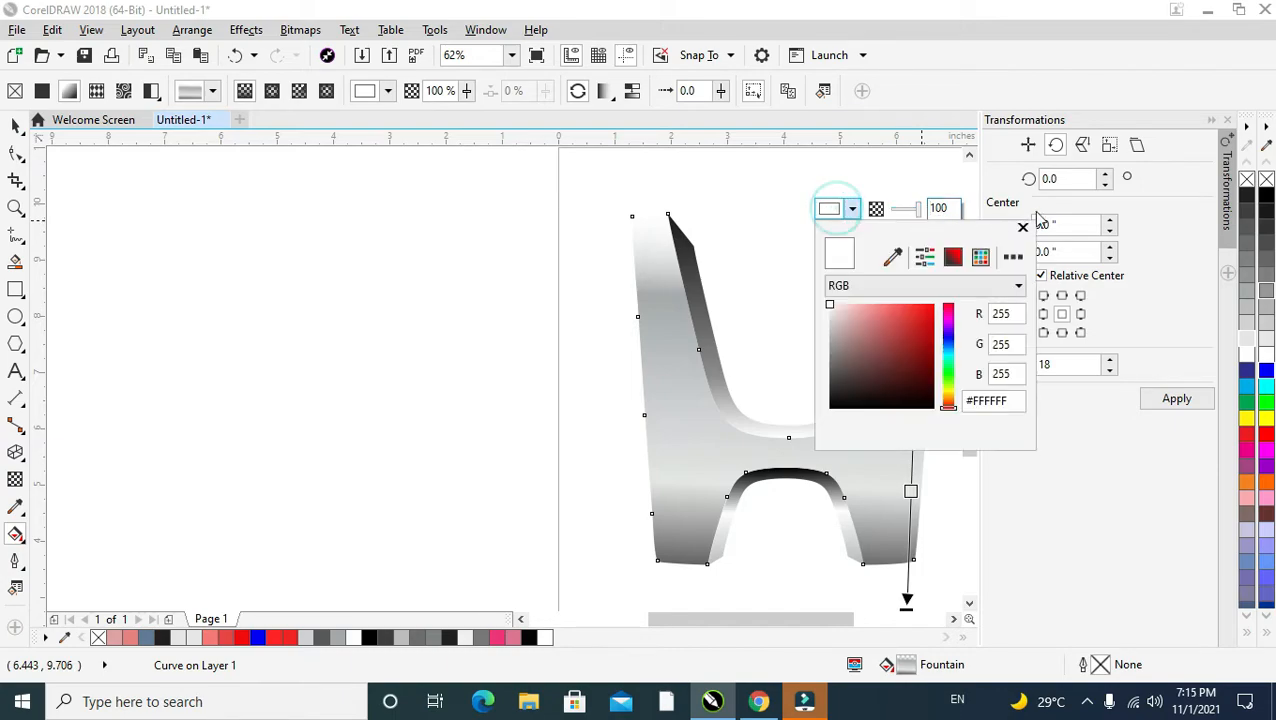
pyautogui.moveTo(836, 322); pyautogui.dragTo(830, 362)
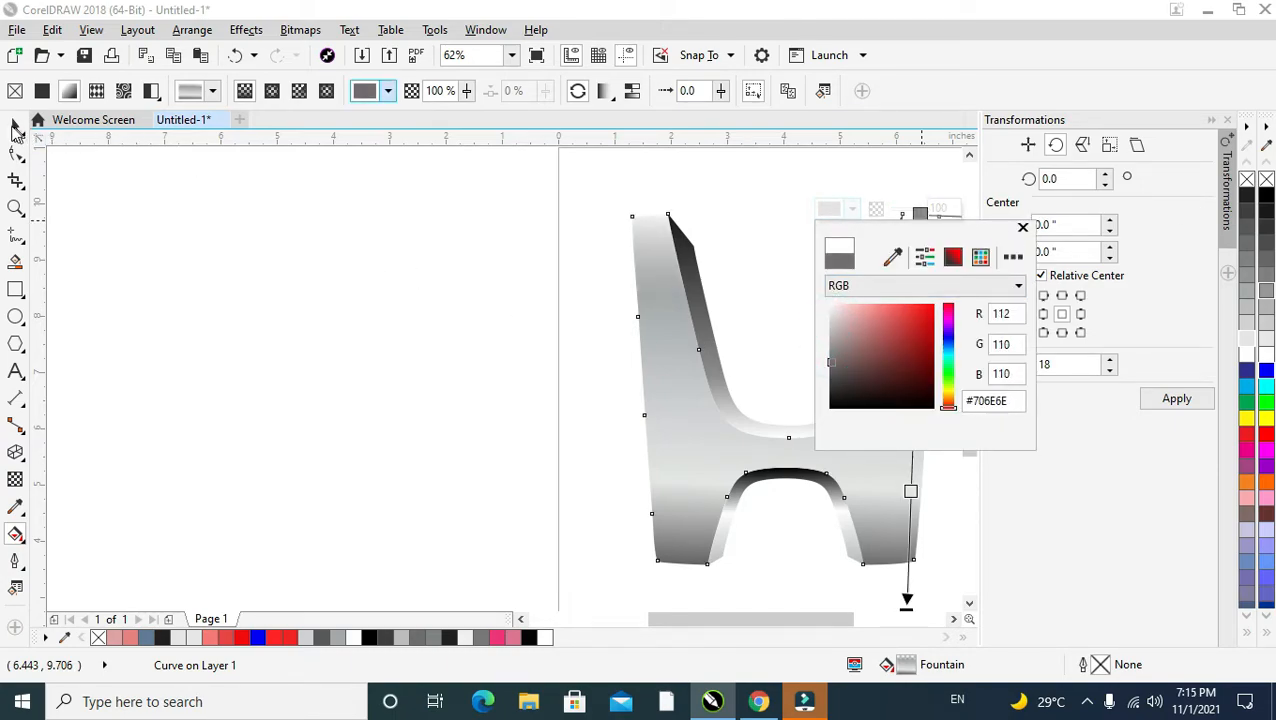
pyautogui.click(15, 128)
pyautogui.click(182, 188)
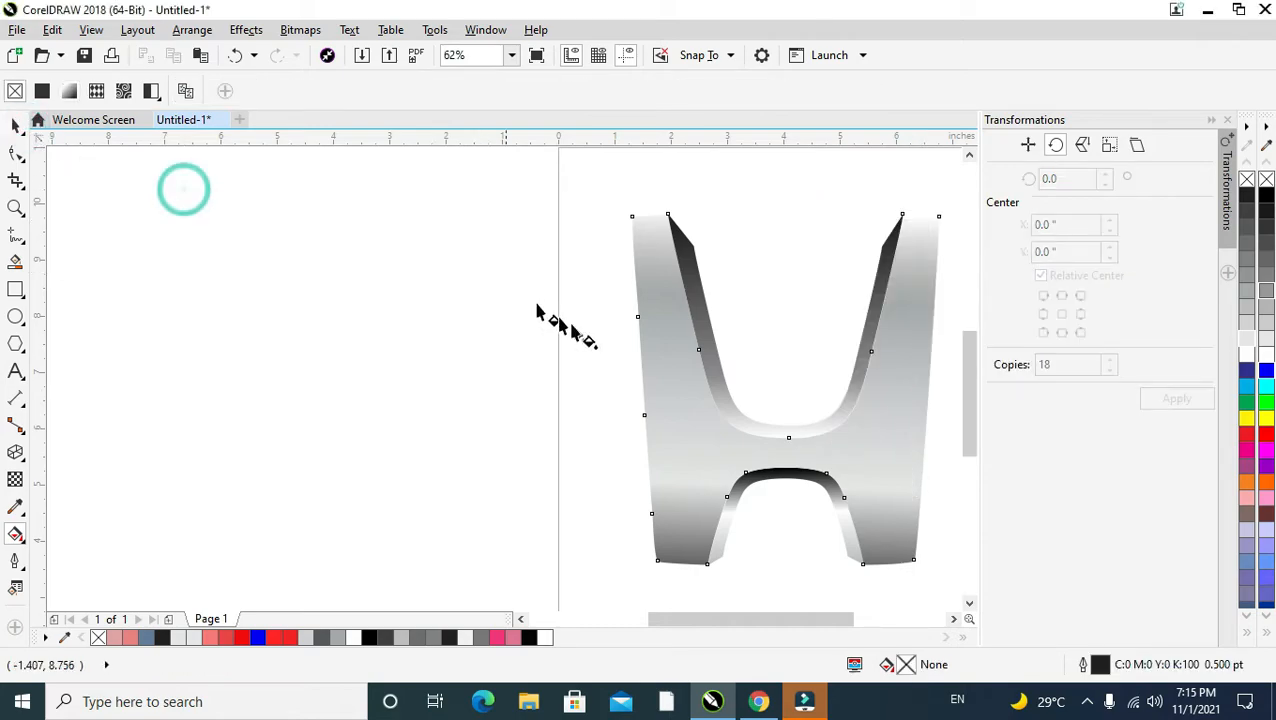
# Reposition the three intermediate stops of the H face's gradient to 13%, 42% and 72%
pyautogui.click(892, 485)
pyautogui.moveTo(915, 401); pyautogui.dragTo(913, 399)
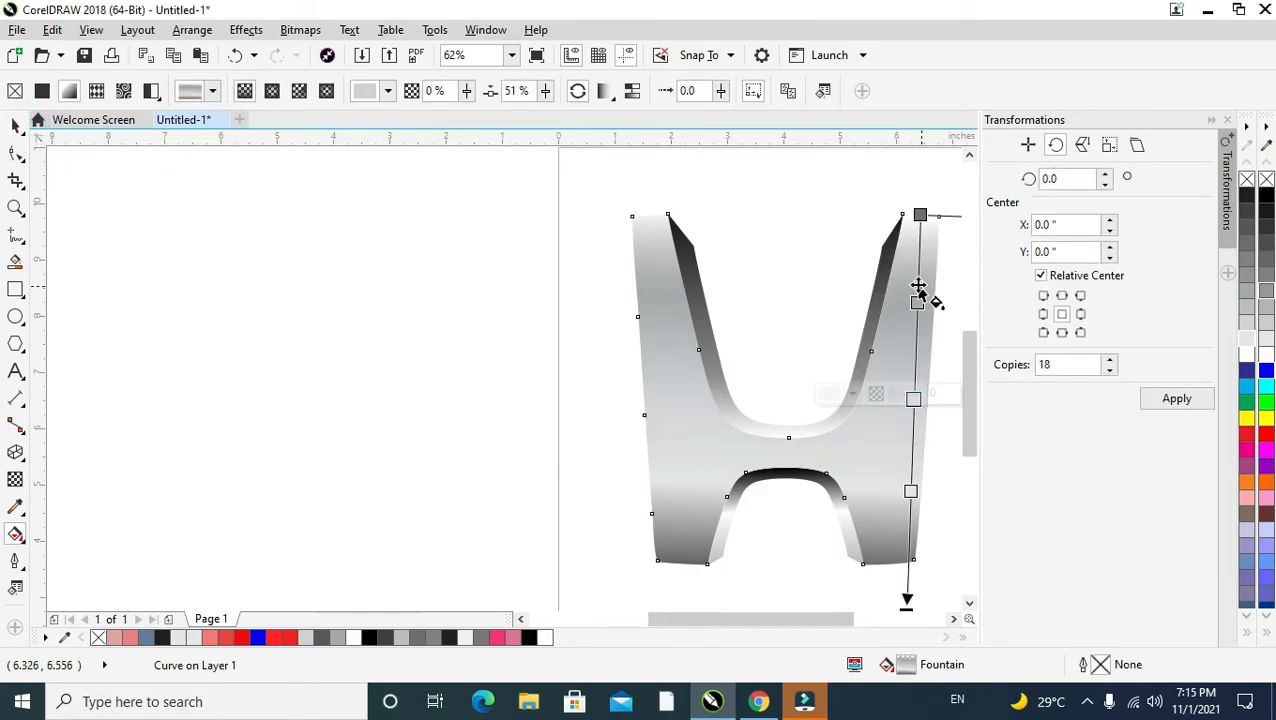
pyautogui.moveTo(919, 303); pyautogui.dragTo(918, 261)
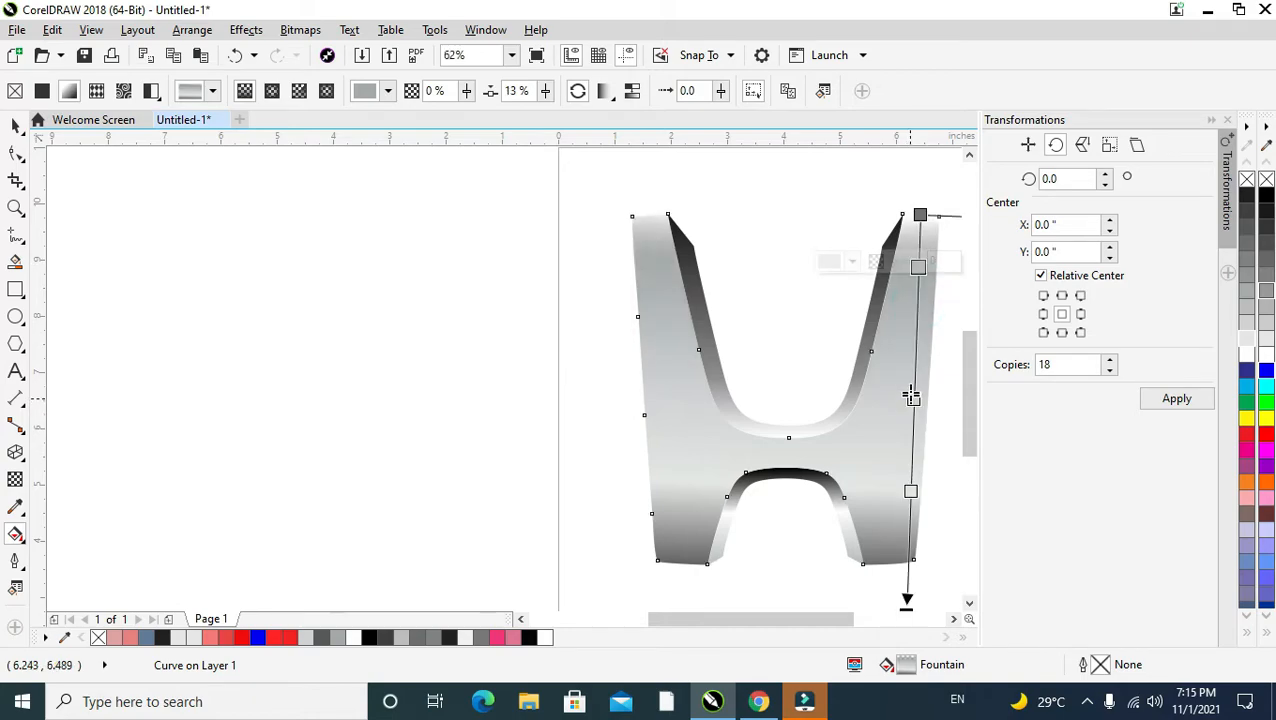
pyautogui.moveTo(911, 399); pyautogui.dragTo(910, 386)
pyautogui.moveTo(911, 491); pyautogui.dragTo(911, 503)
# Set the transparency of the H face's 72% gradient stop to 62%, and select the gradient's end stop
pyautogui.click(907, 504)
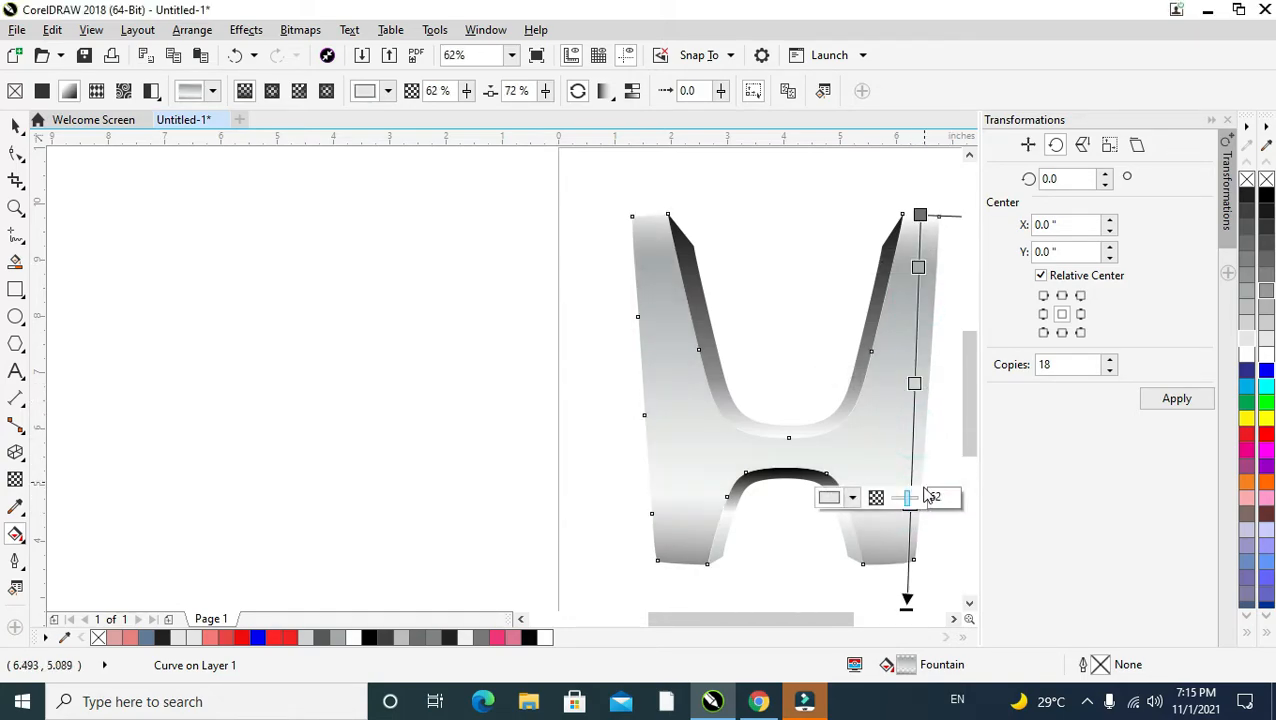
pyautogui.click(935, 430)
pyautogui.click(908, 502)
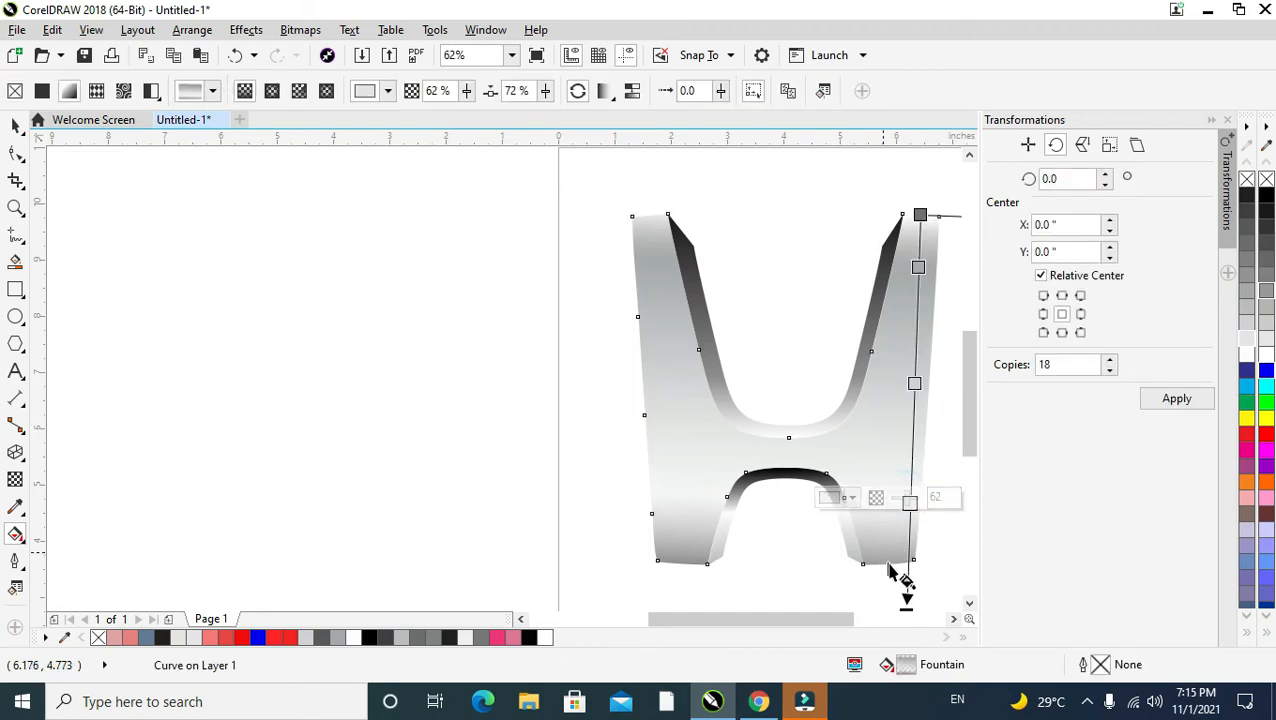
pyautogui.click(906, 600)
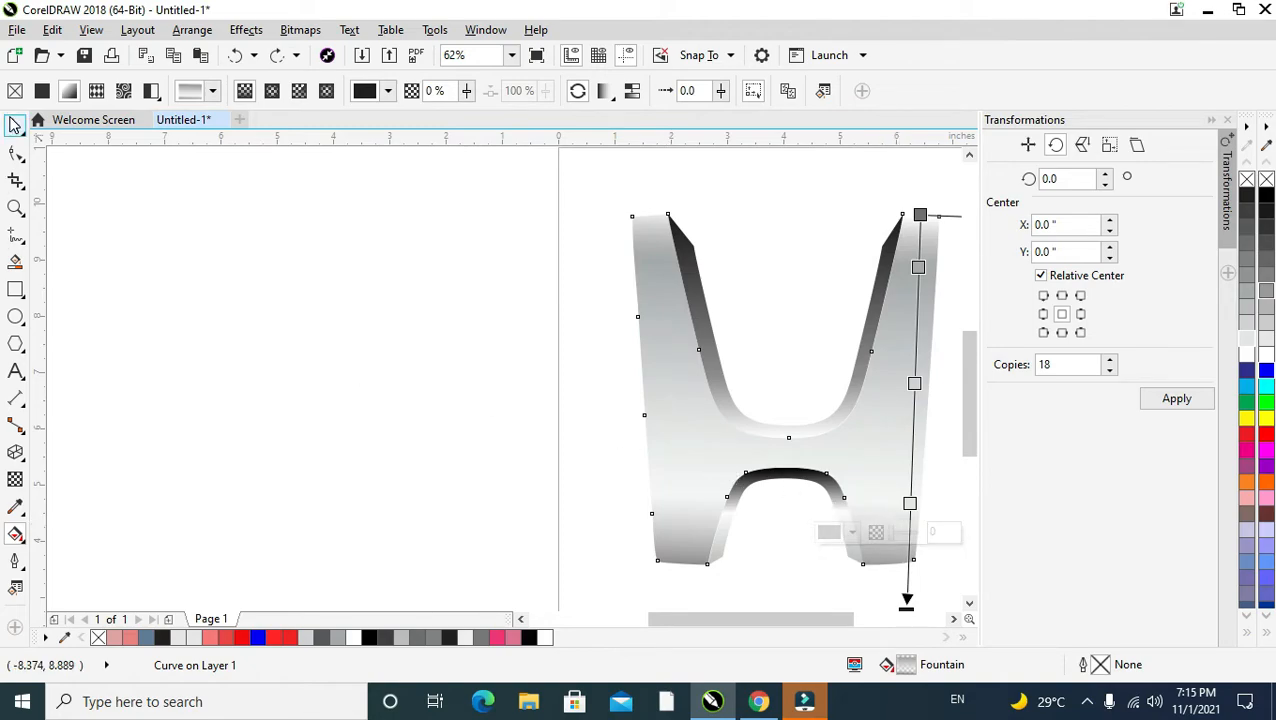
# Shift the H face's gradient upward, placing its start above the right leg and its near-black end just below the leg
pyautogui.click(15, 124)
pyautogui.moveTo(838, 615)
pyautogui.mouseDown()
pyautogui.moveTo(823, 618)
pyautogui.moveTo(854, 624)
pyautogui.moveTo(840, 613)
pyautogui.mouseUp()
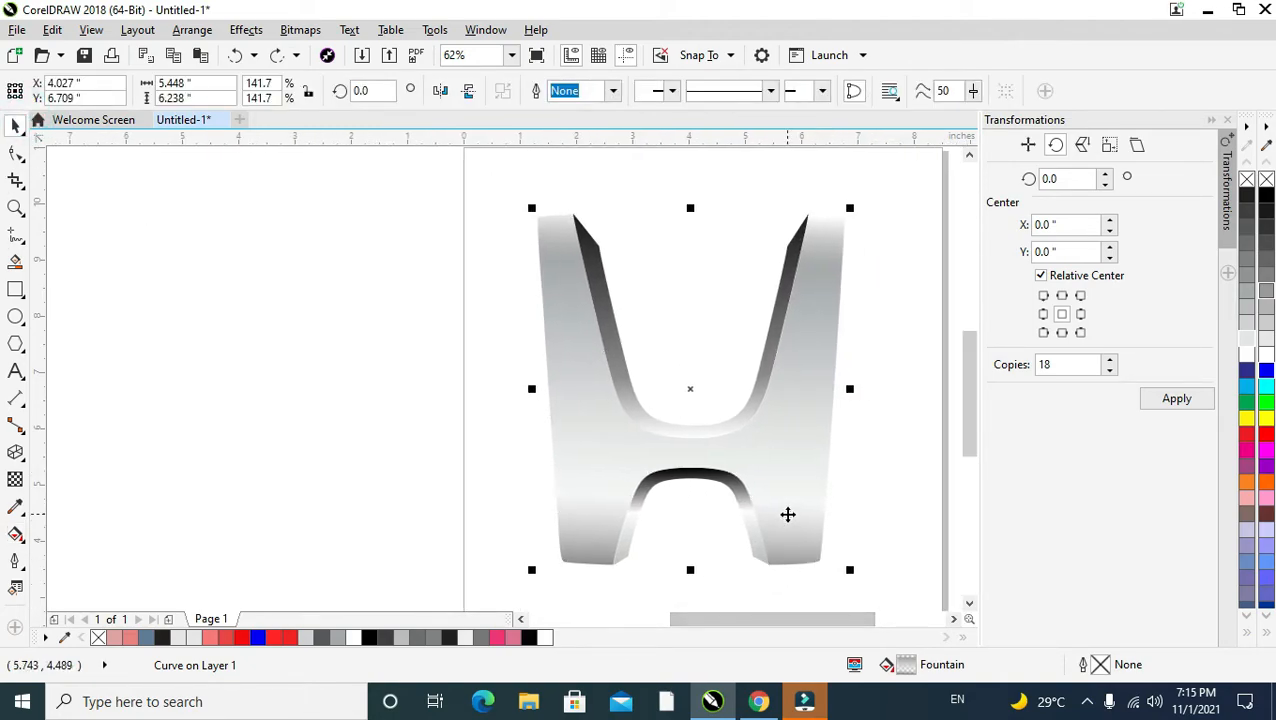
pyautogui.press('g')
pyautogui.moveTo(813, 598)
pyautogui.mouseDown()
pyautogui.moveTo(811, 555)
pyautogui.moveTo(806, 580)
pyautogui.mouseUp()
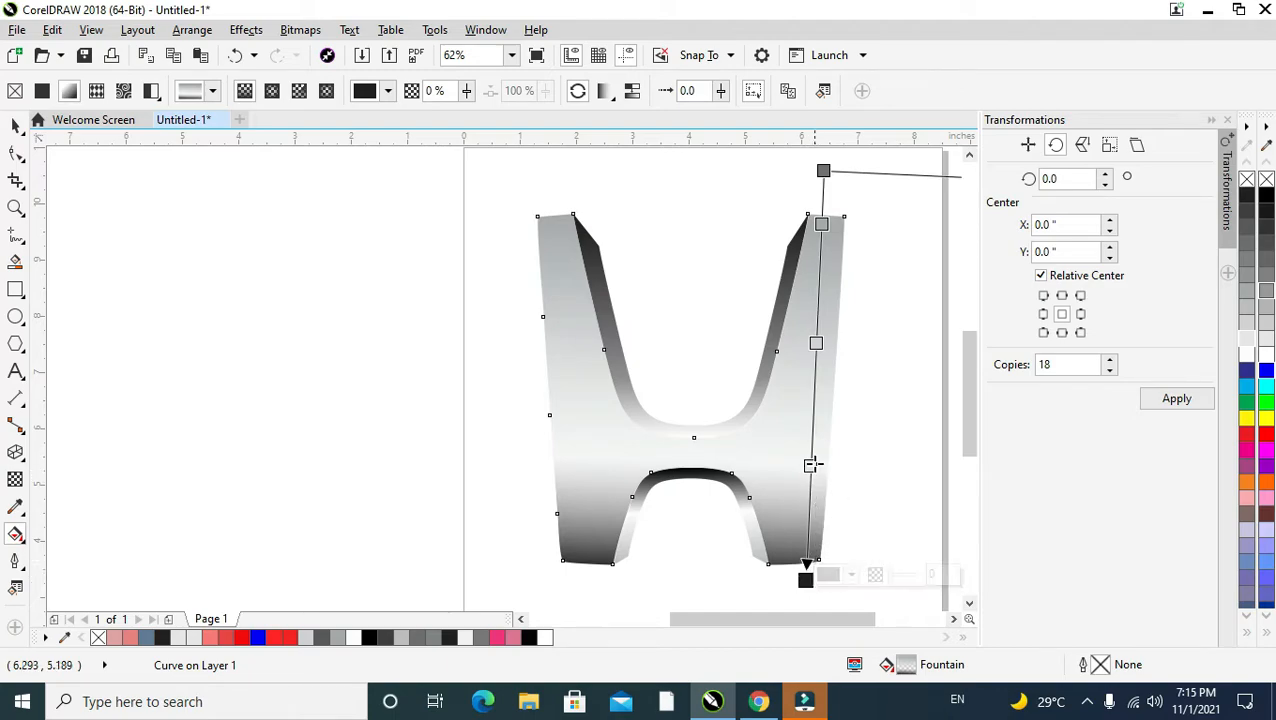
# Recolour the H face's 72% gradient stop mid grey and its 42% stop very light grey, trying several grey shades
pyautogui.doubleClick(812, 460)
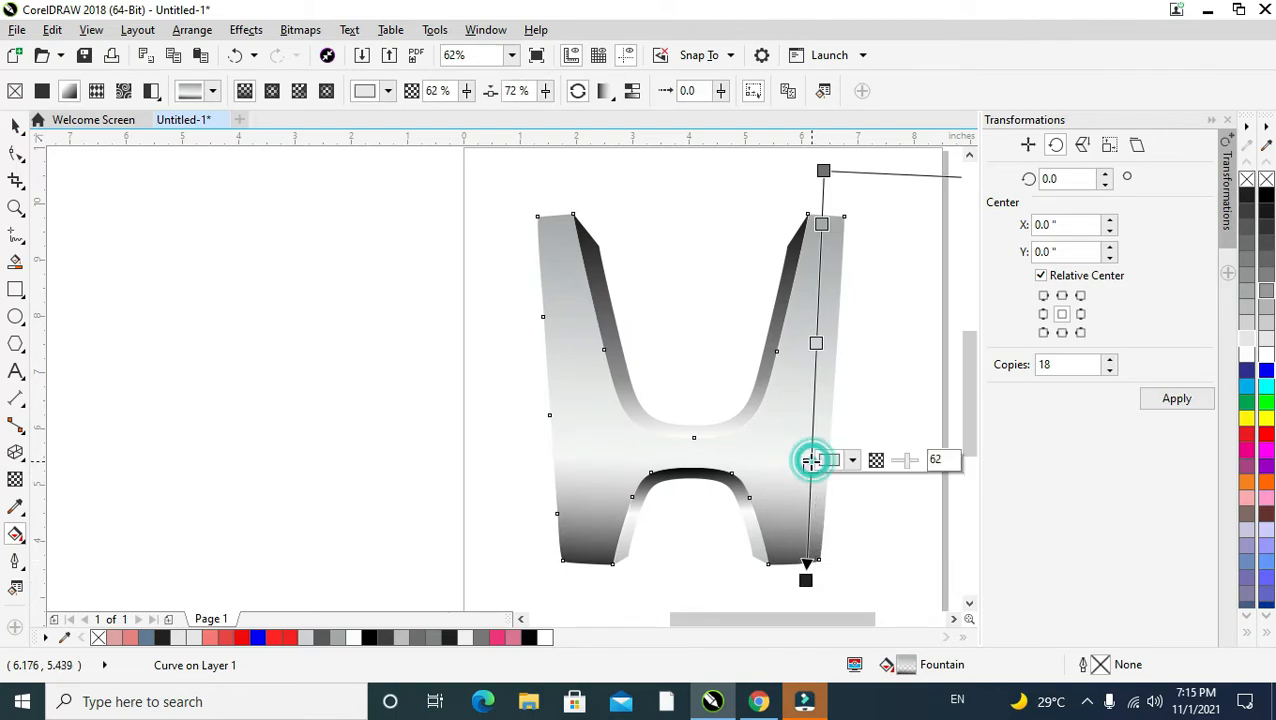
pyautogui.click(1245, 277)
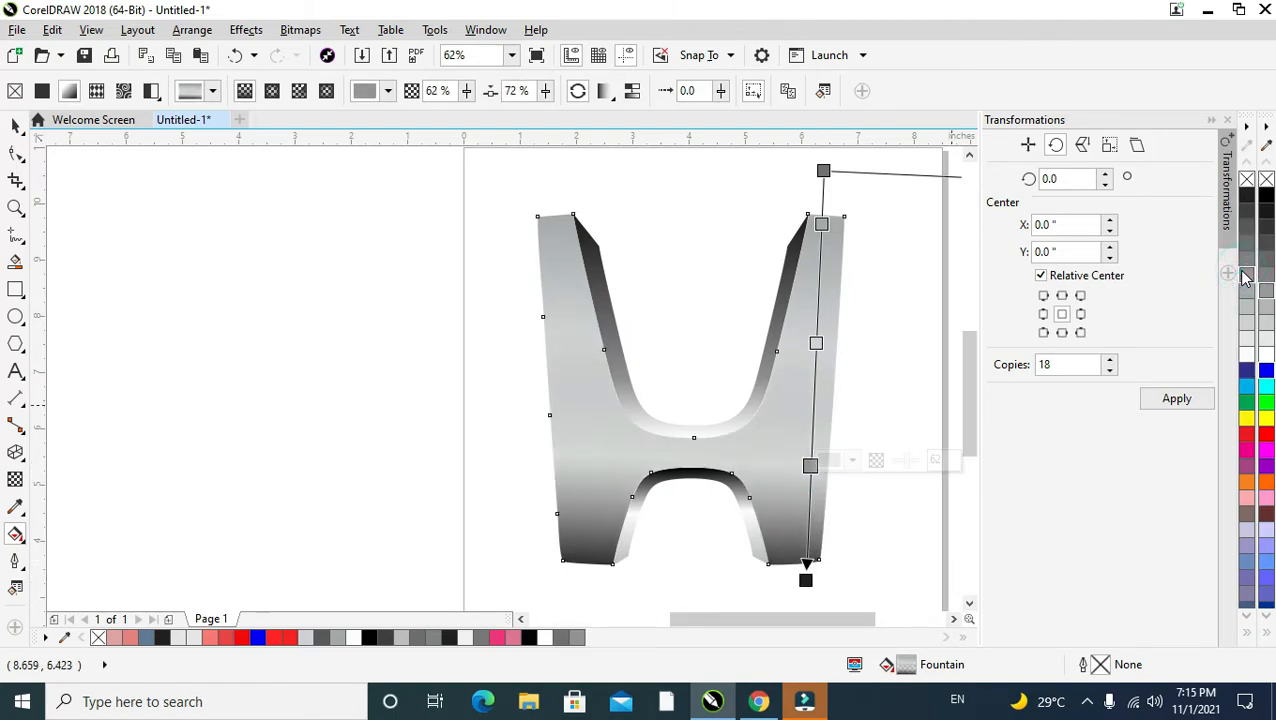
pyautogui.doubleClick(815, 343)
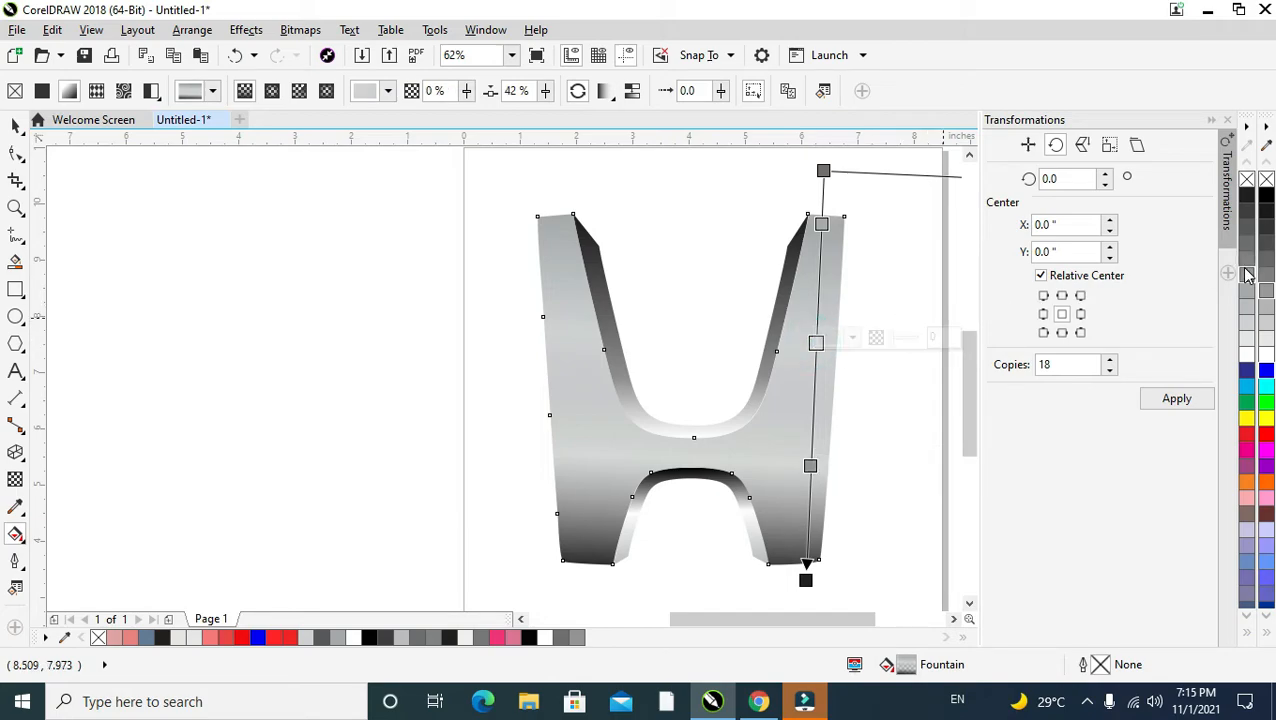
pyautogui.click(1247, 307)
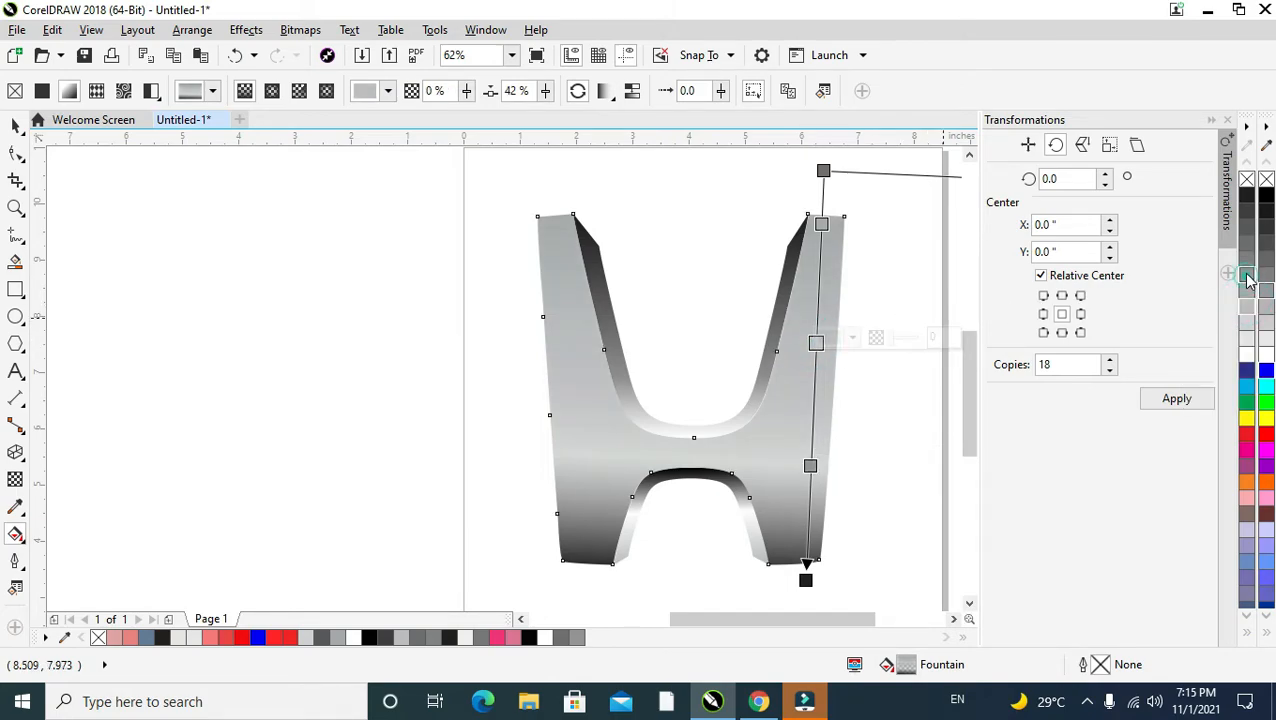
pyautogui.click(1247, 276)
pyautogui.click(1245, 258)
pyautogui.click(1244, 295)
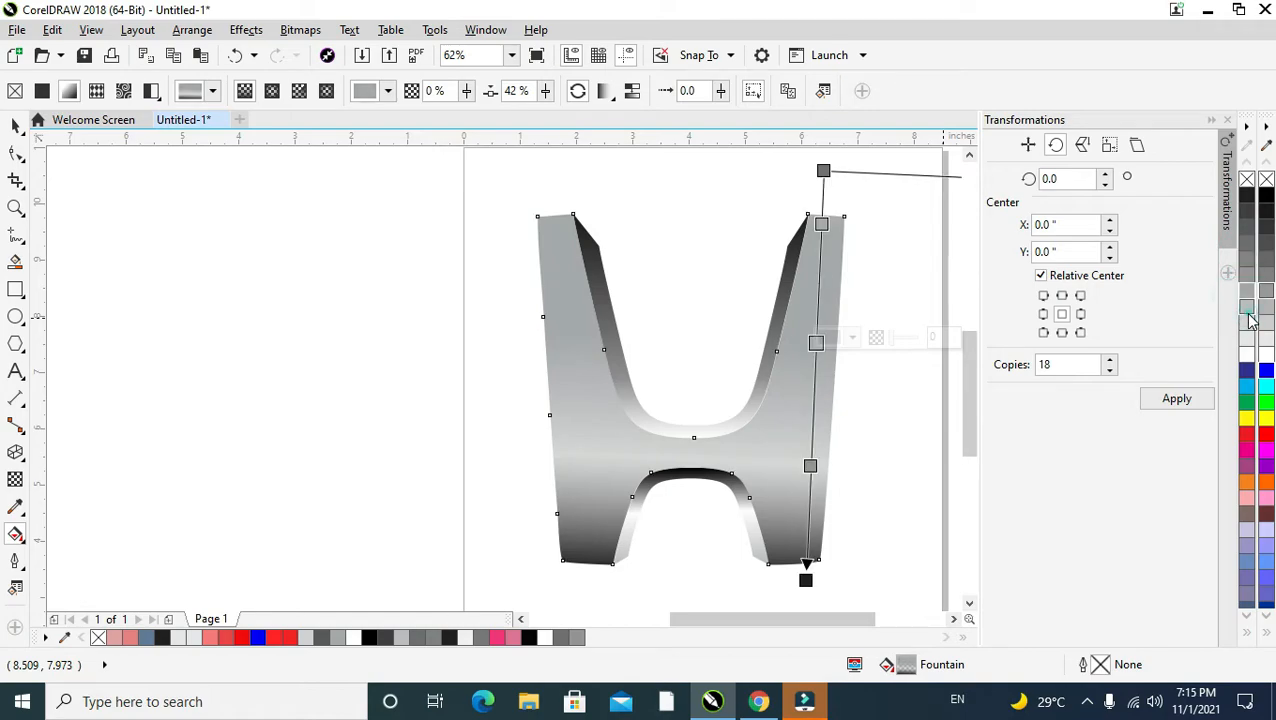
pyautogui.click(1247, 309)
pyautogui.click(1247, 321)
pyautogui.click(1247, 335)
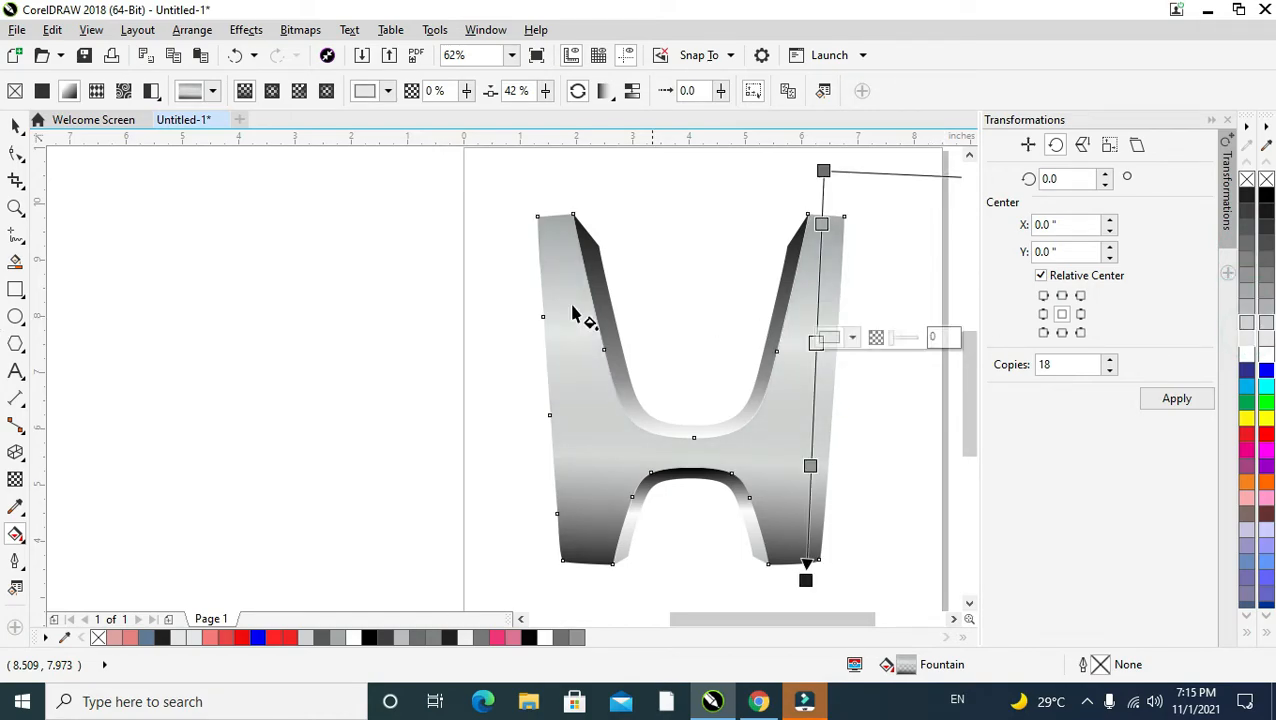
# Move the black rounded frame from above the page to beside the H, just outside the page's left edge
pyautogui.click(16, 125)
pyautogui.click(233, 208)
pyautogui.moveTo(419, 194); pyautogui.dragTo(866, 590)
pyautogui.scroll(-2, 850, 422)
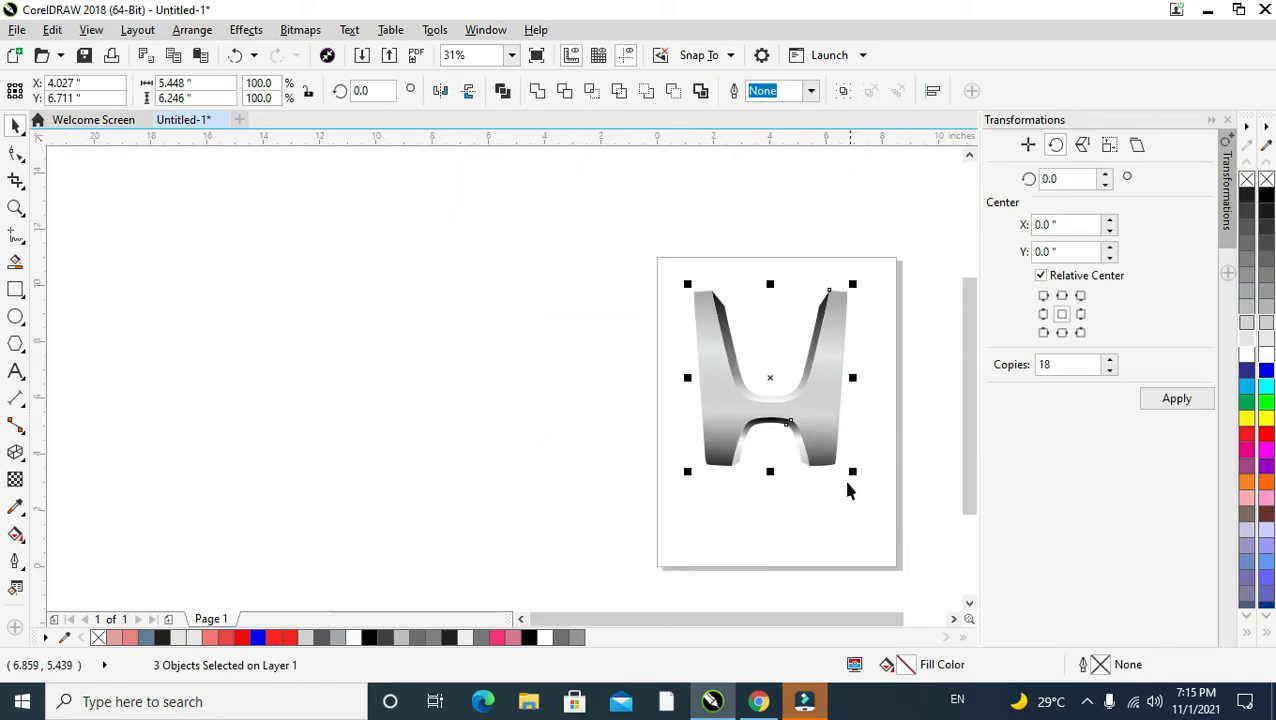
pyautogui.moveTo(629, 259); pyautogui.dragTo(877, 570)
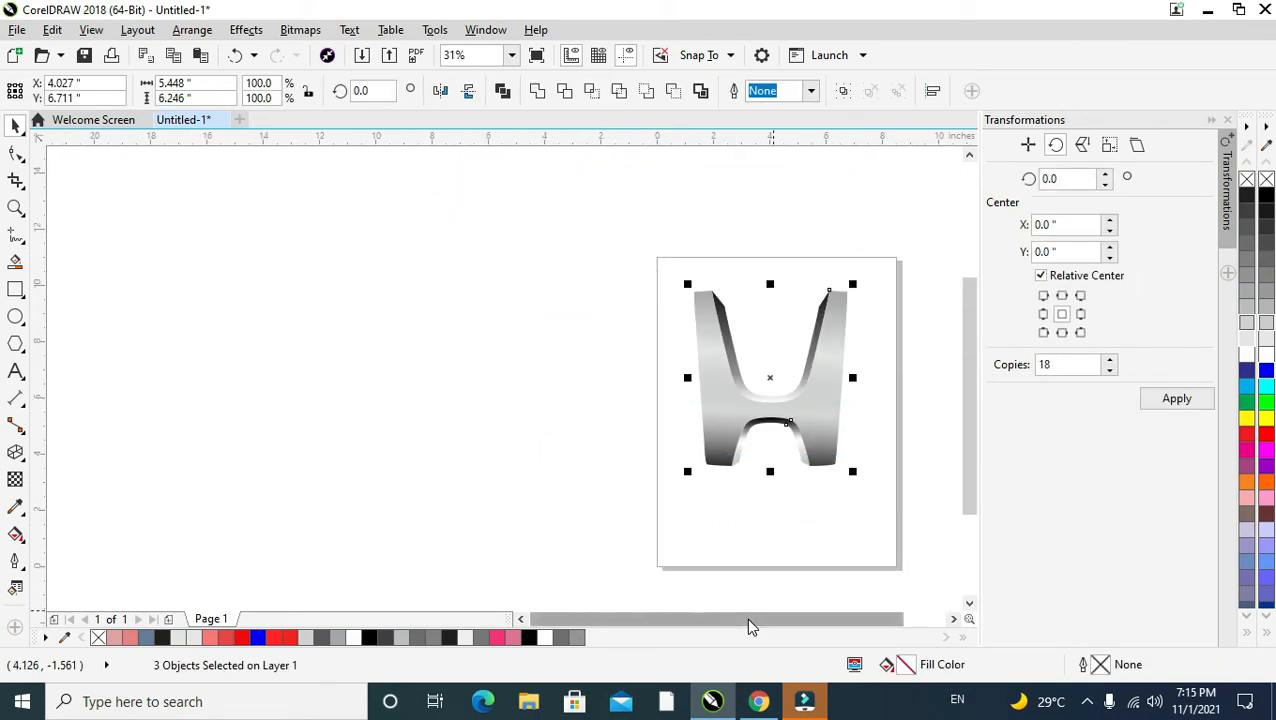
pyautogui.scroll(-1, 707, 327)
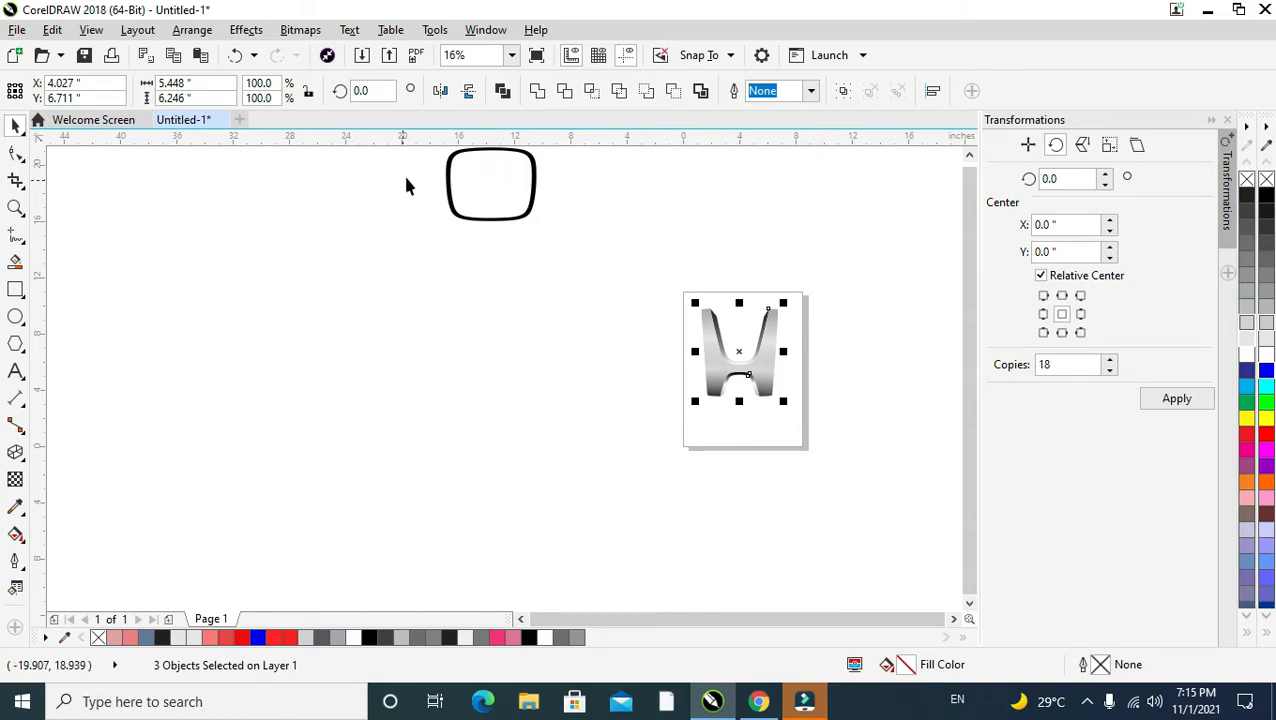
pyautogui.moveTo(641, 151); pyautogui.dragTo(352, 260)
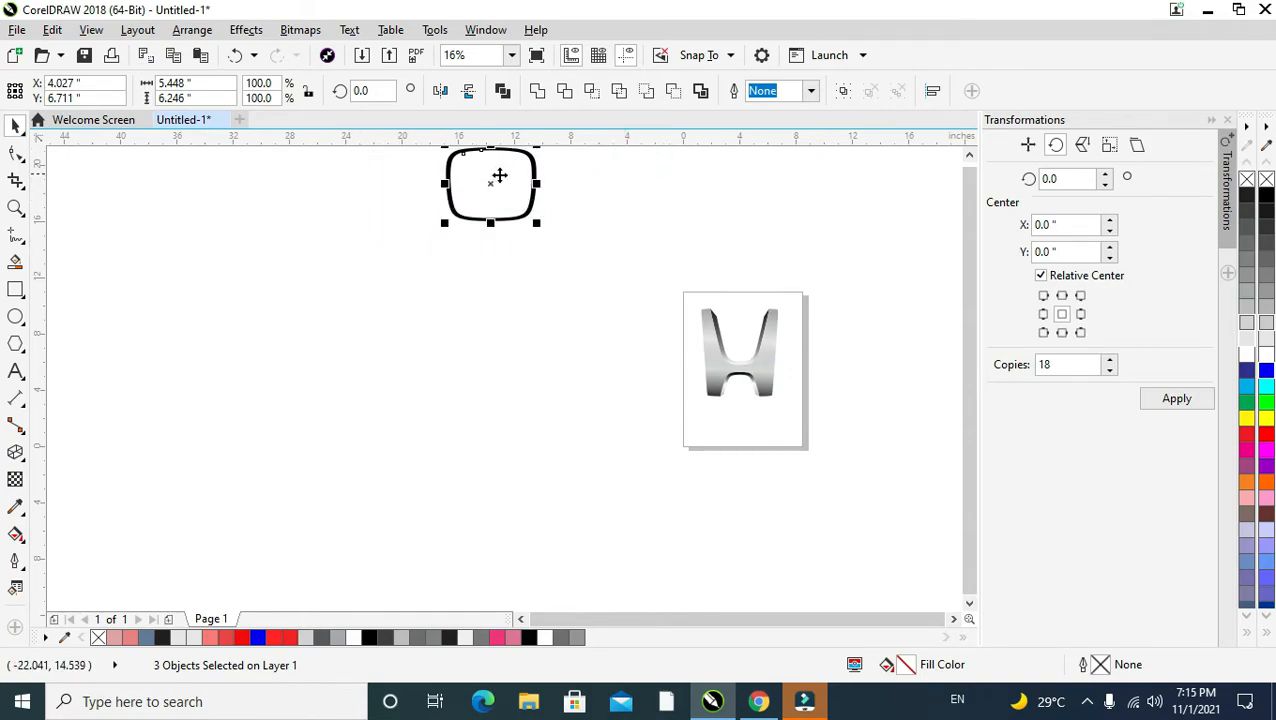
pyautogui.moveTo(530, 200); pyautogui.dragTo(674, 357)
pyautogui.scroll(2, 674, 357)
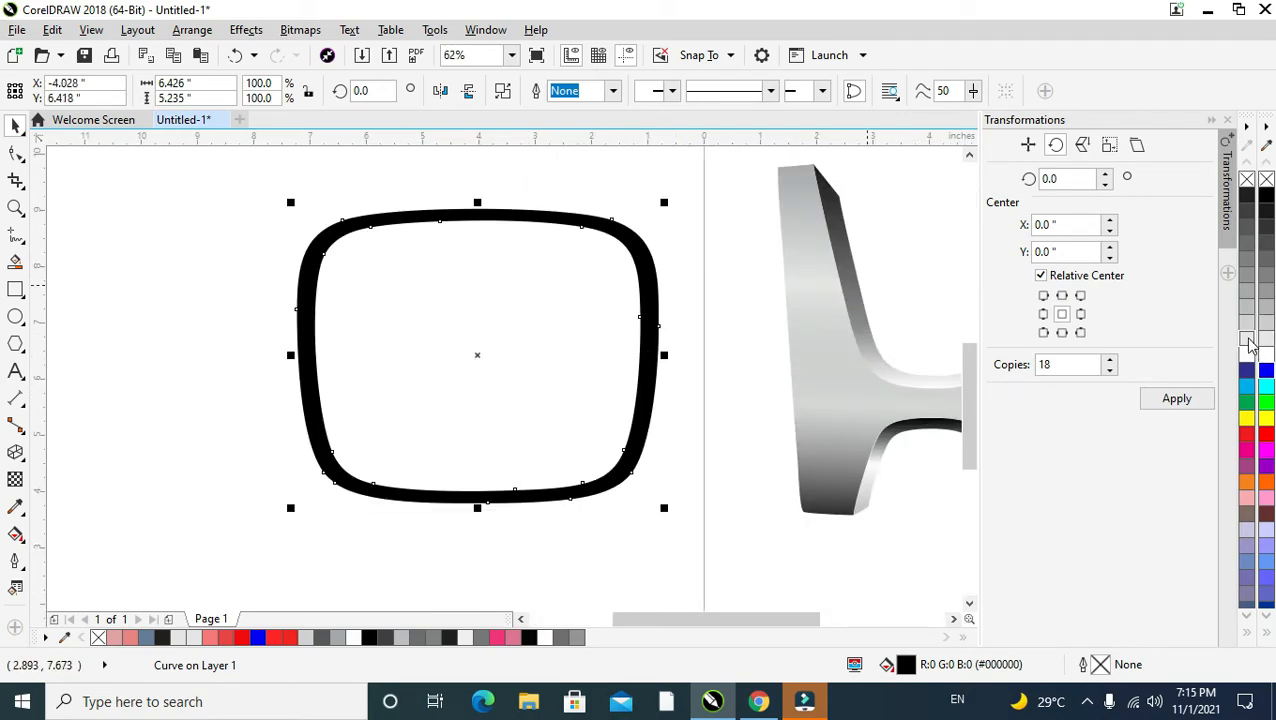
# Apply a horizontal linear fountain fill across the rounded frame, from black on its left side to dark grey on its right side
pyautogui.press('g')
pyautogui.moveTo(300, 361); pyautogui.dragTo(643, 366)
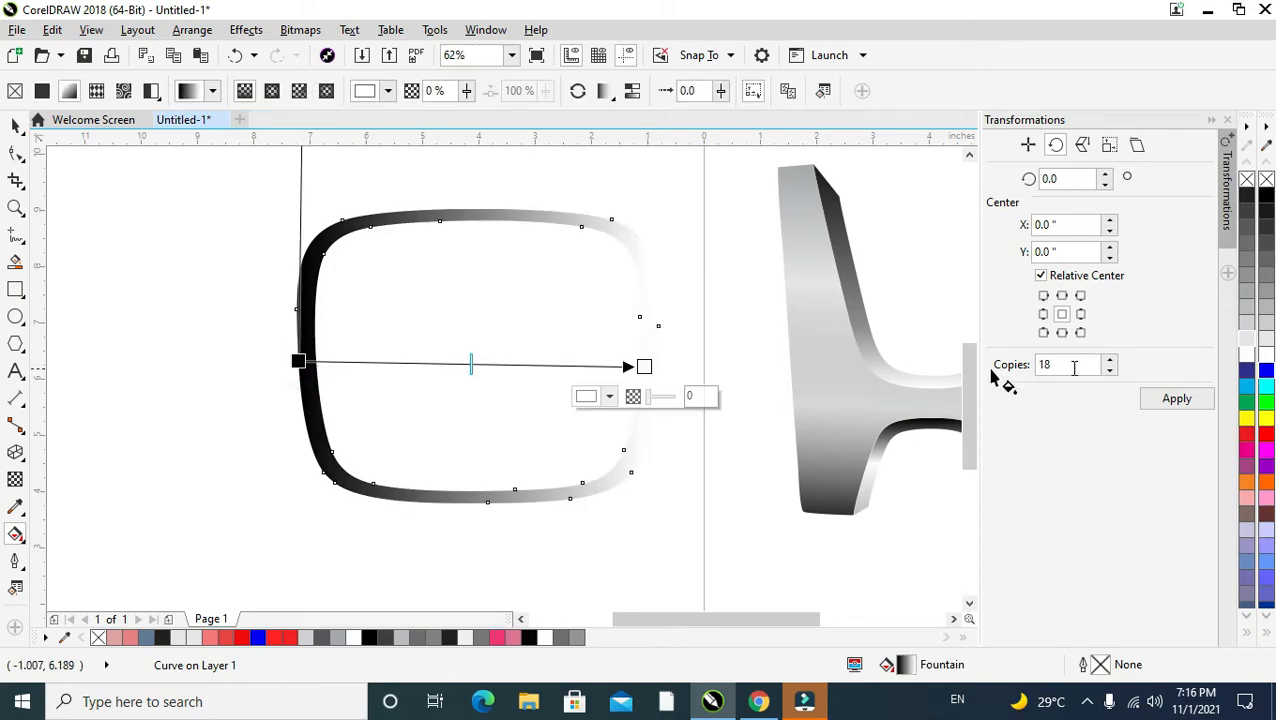
pyautogui.click(1247, 212)
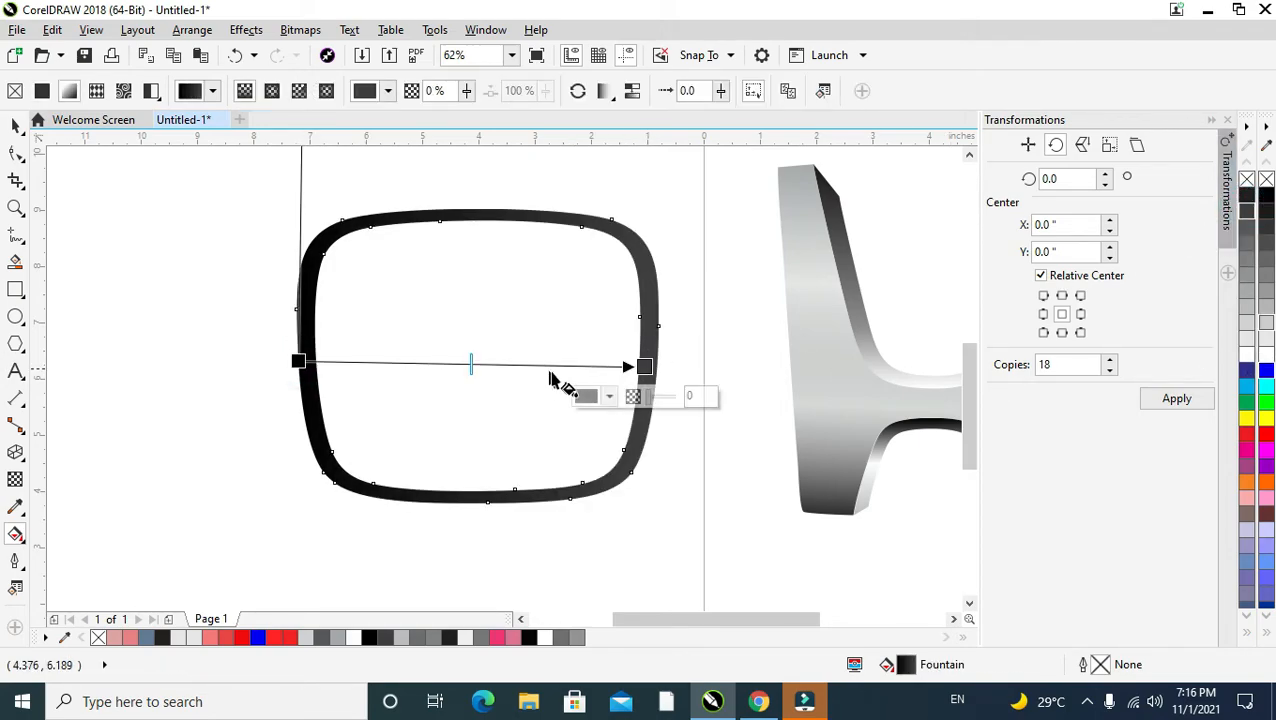
pyautogui.click(643, 363)
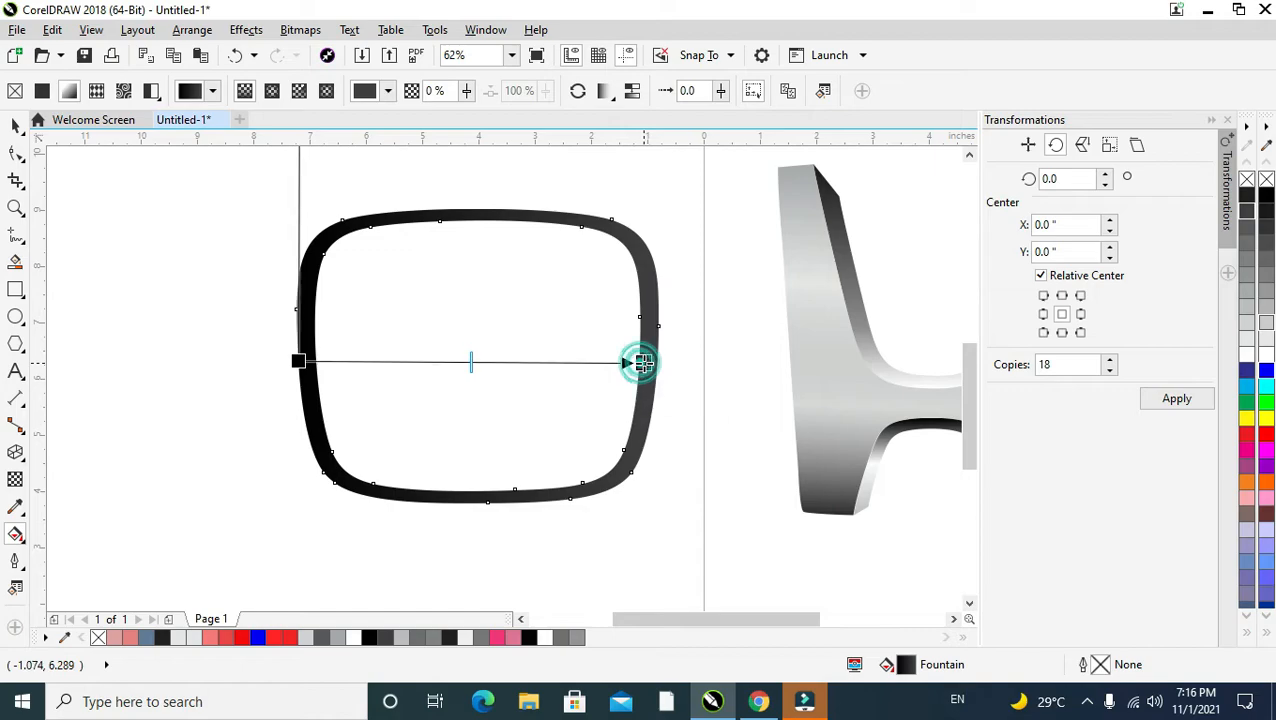
# Add gradient stops at 83%, 30% and 47% along the rounded frame's fill and colour the 47% stop light grey
pyautogui.doubleClick(586, 363)
pyautogui.doubleClick(401, 362)
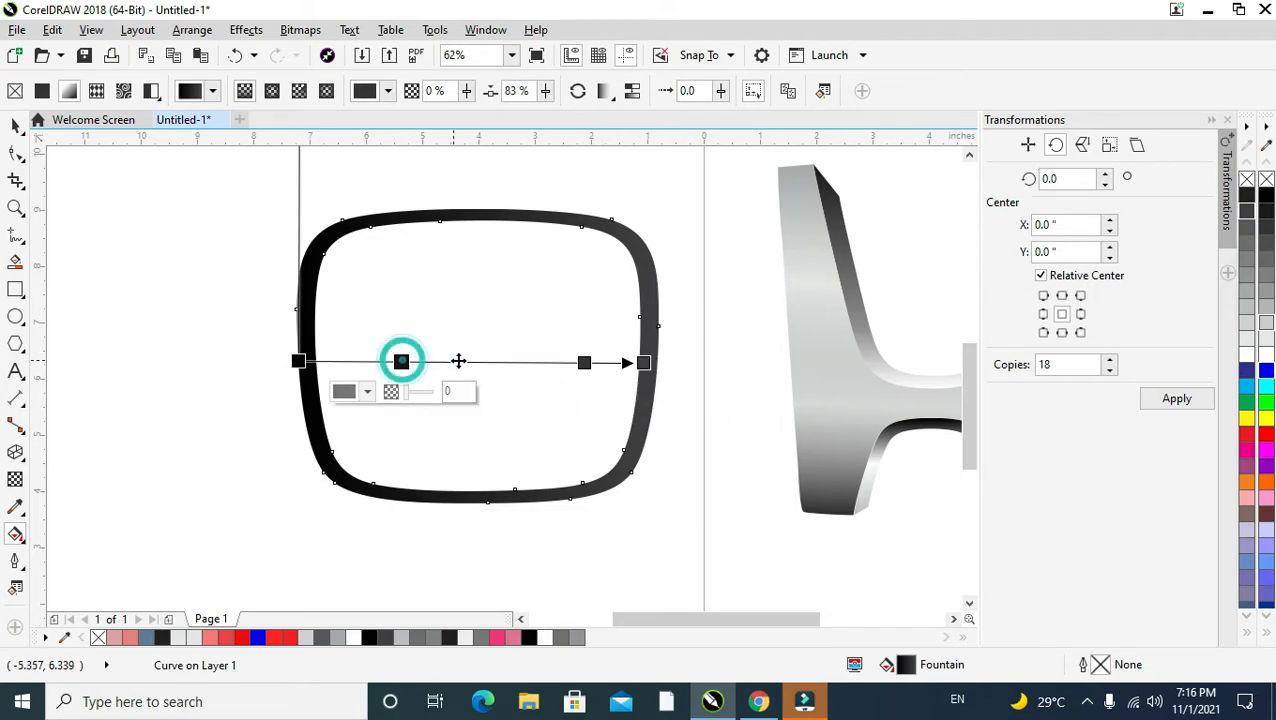
pyautogui.doubleClick(459, 362)
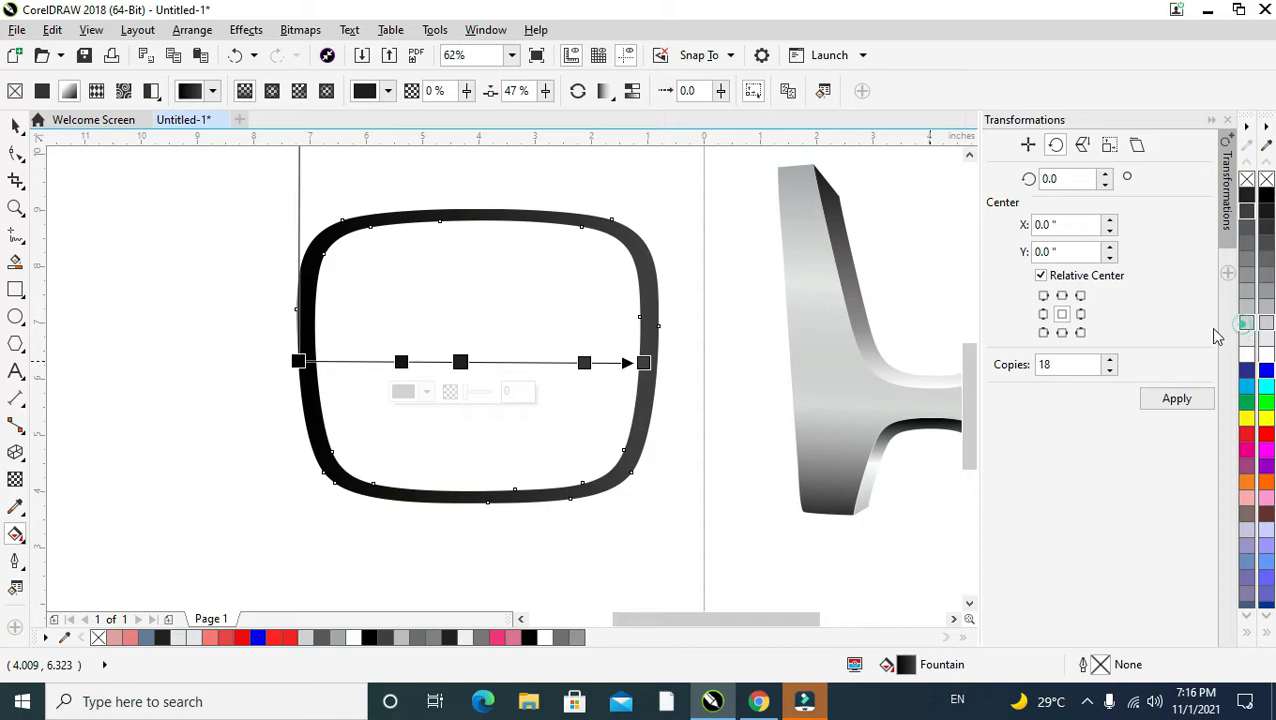
pyautogui.click(1245, 322)
# Shift the frame's 30% stop to 24% in mid grey and its 83% stop to 88% in light grey
pyautogui.click(399, 361)
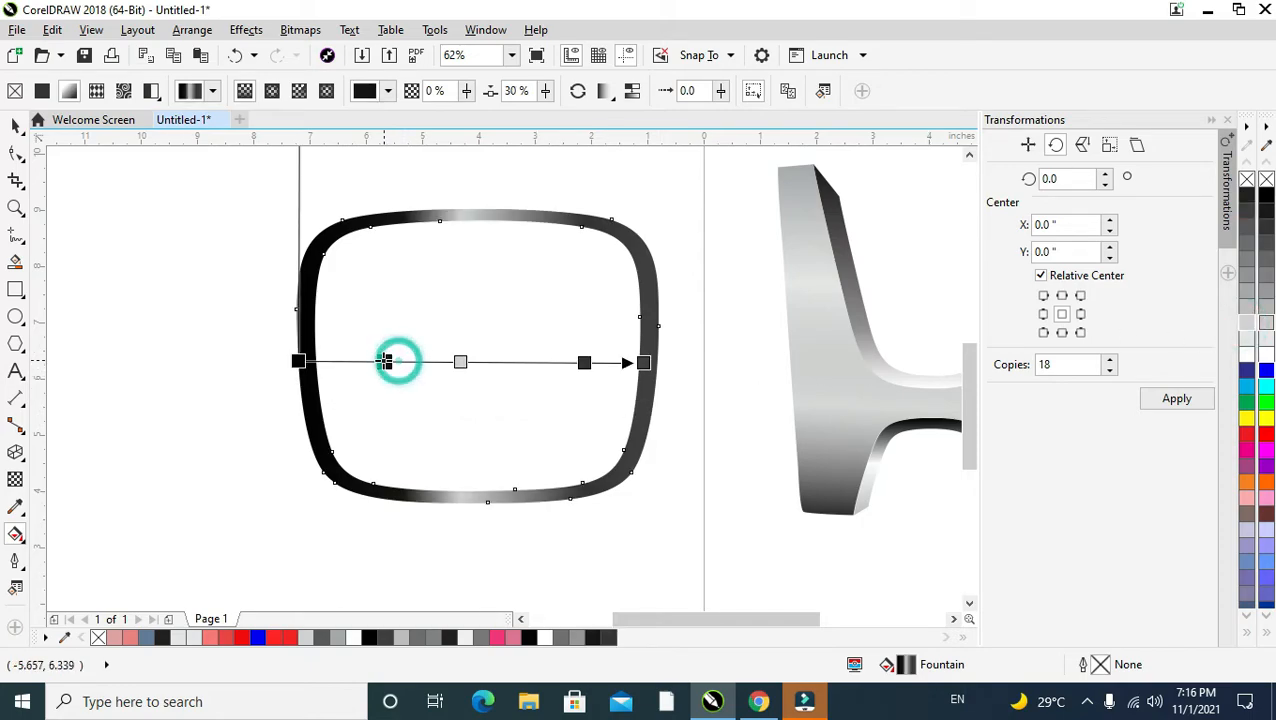
pyautogui.moveTo(385, 362); pyautogui.dragTo(381, 362)
pyautogui.click(1246, 290)
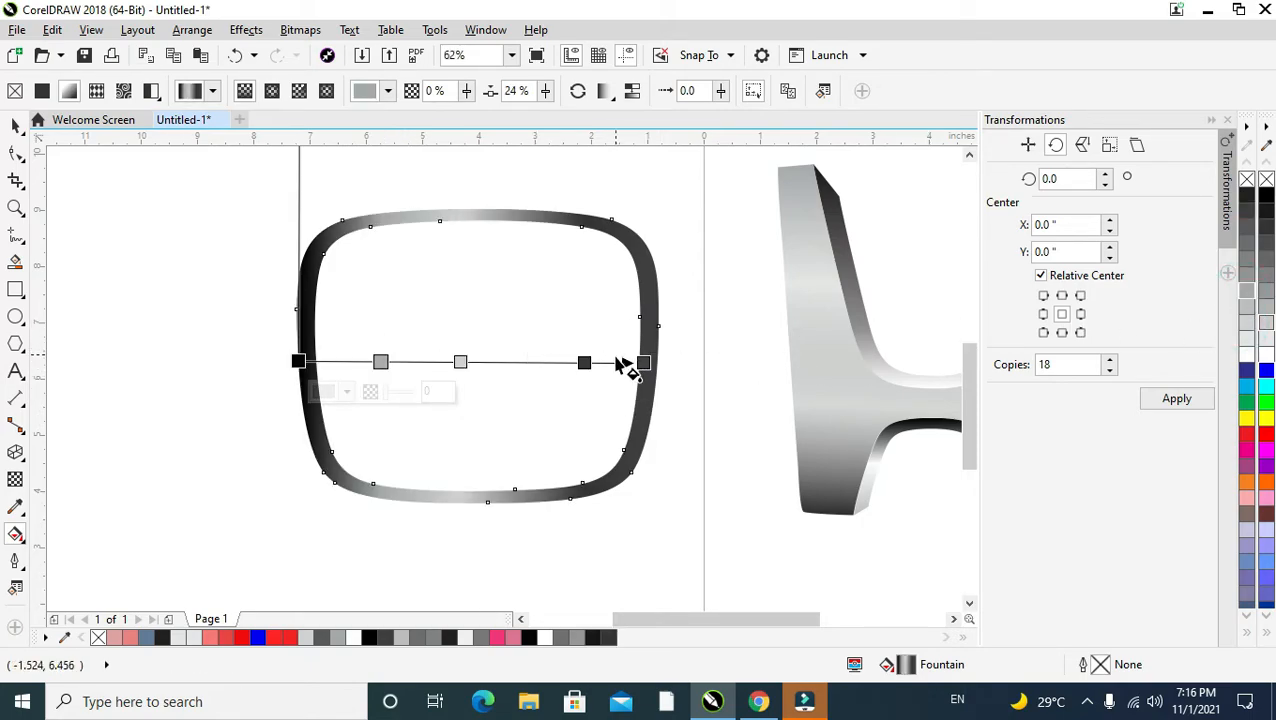
pyautogui.moveTo(586, 362); pyautogui.dragTo(601, 362)
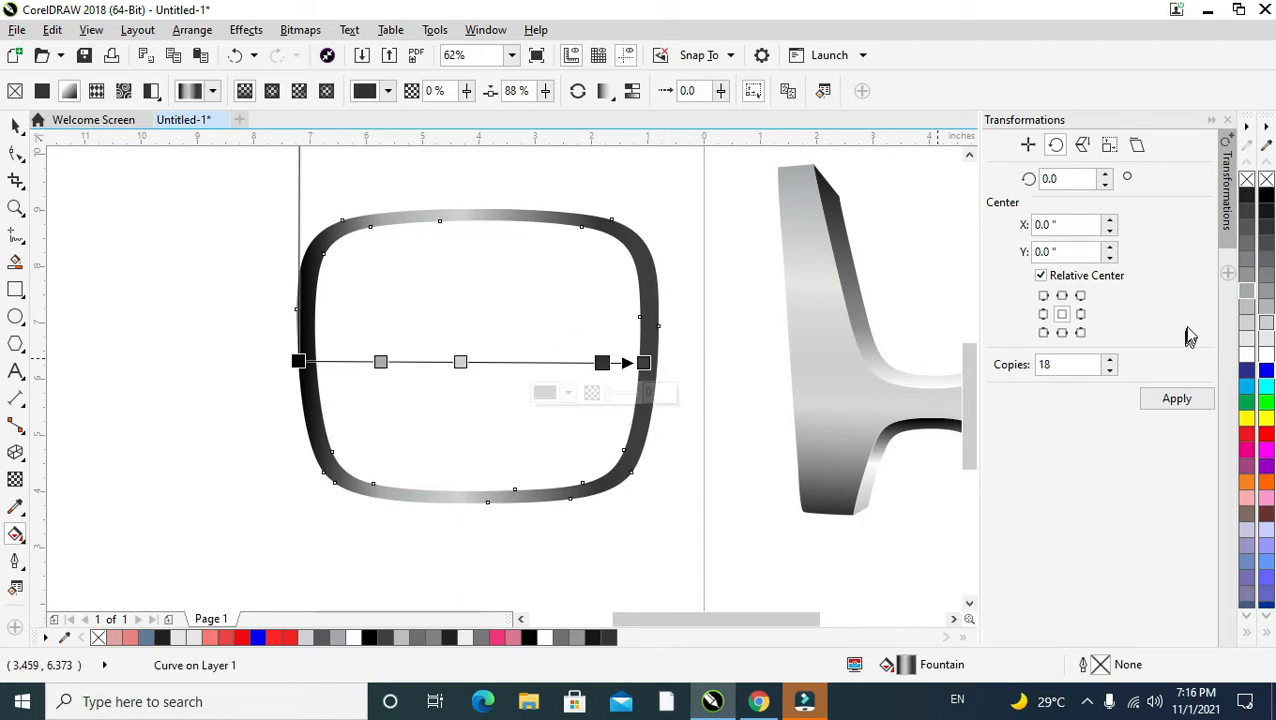
pyautogui.click(1250, 322)
# Extend the frame's gradient beyond both sides of the shape and colour its starting stop near-black
pyautogui.click(658, 365)
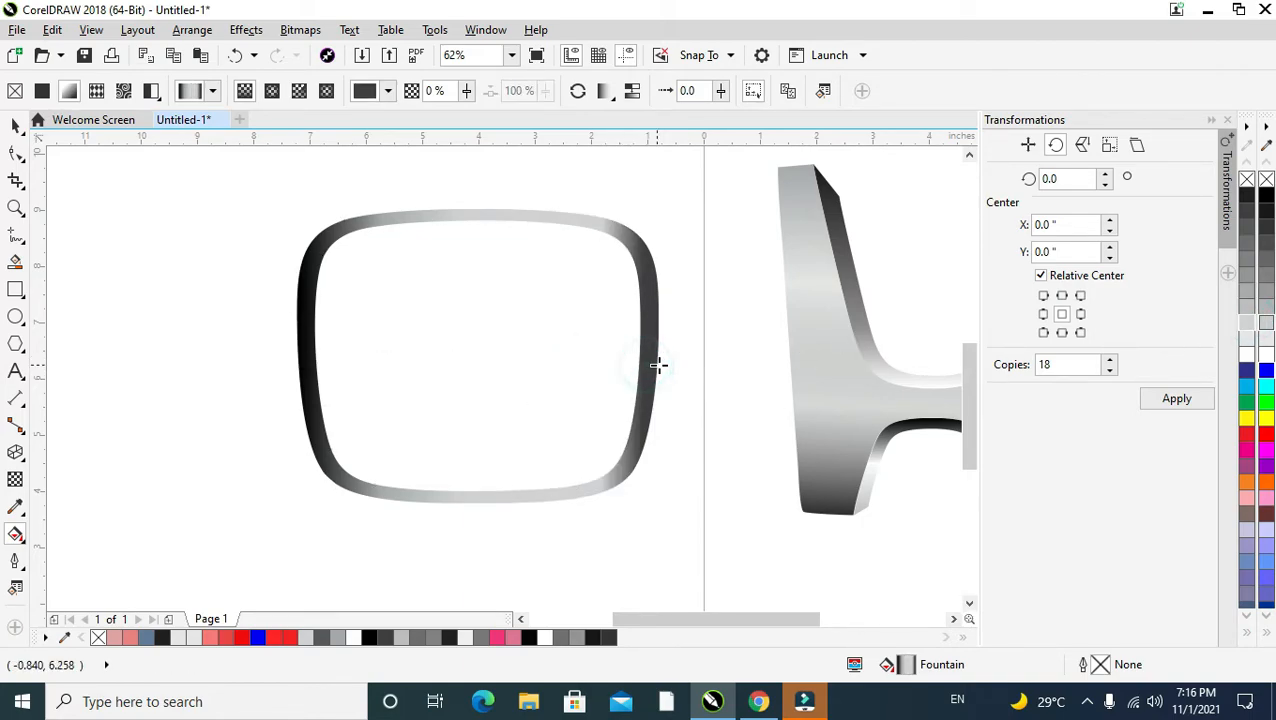
pyautogui.click(658, 365)
pyautogui.moveTo(301, 361); pyautogui.dragTo(279, 368)
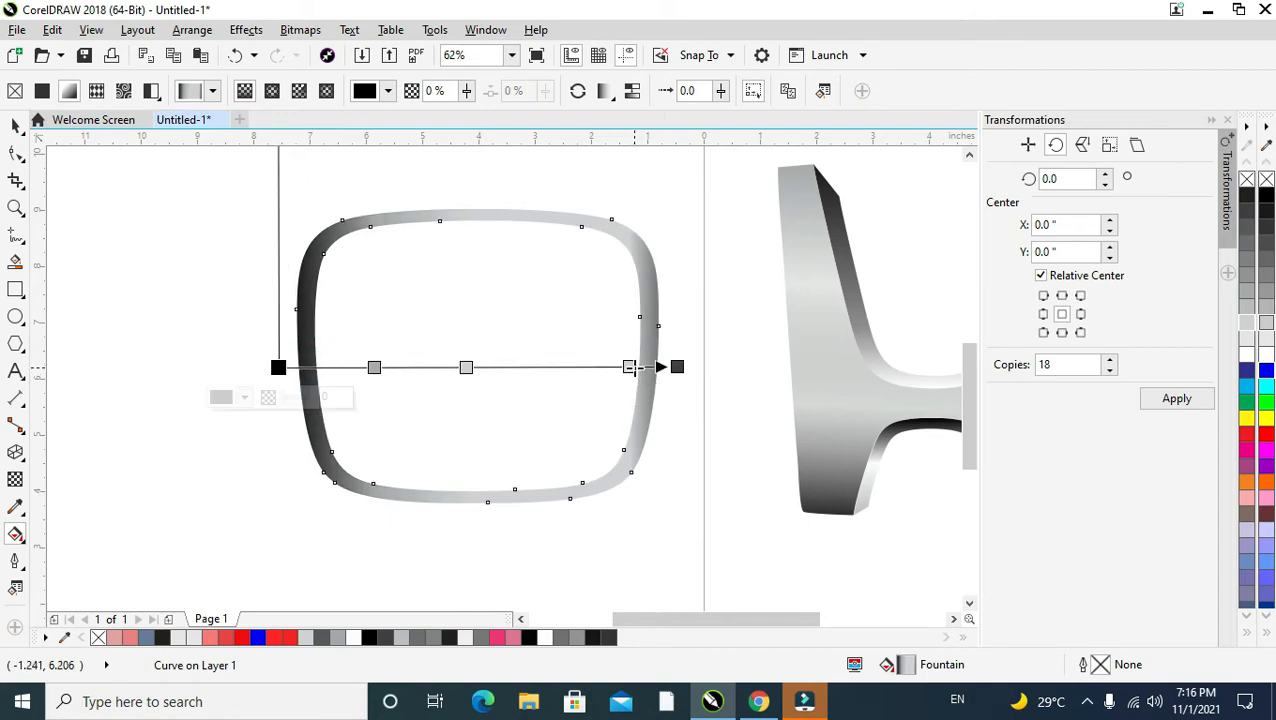
pyautogui.moveTo(1176, 364); pyautogui.dragTo(308, 372)
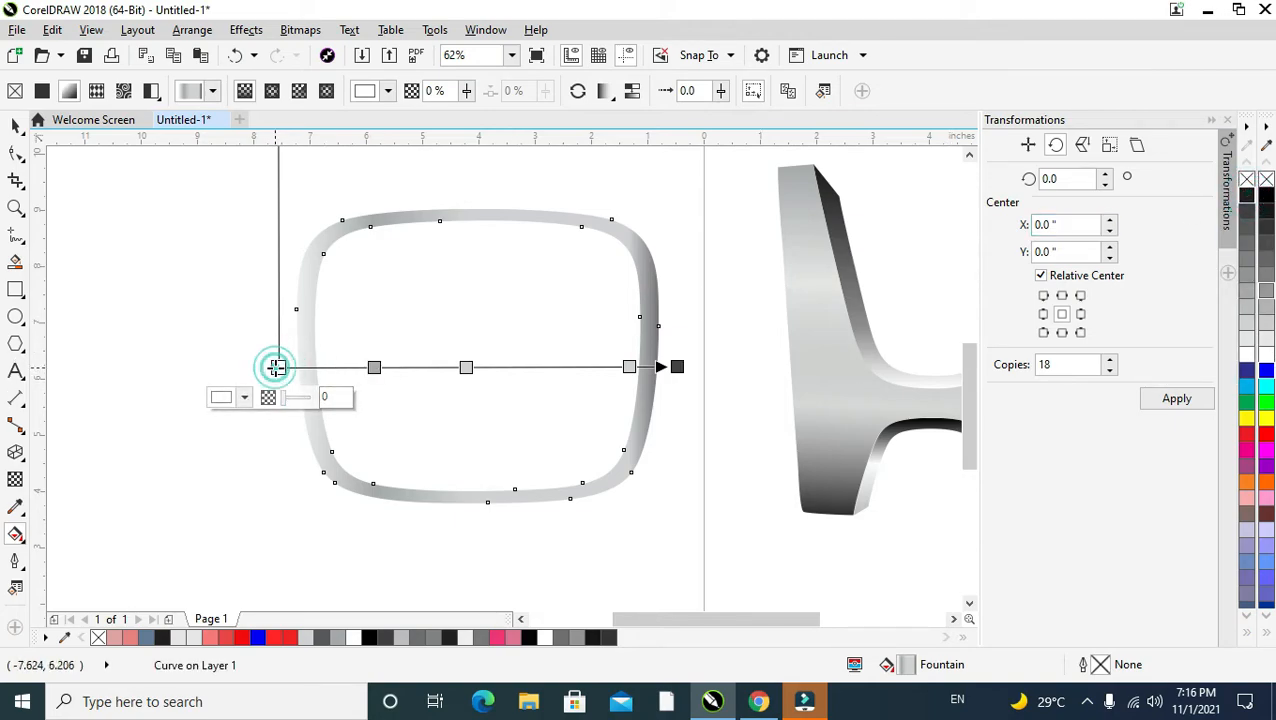
pyautogui.click(1246, 193)
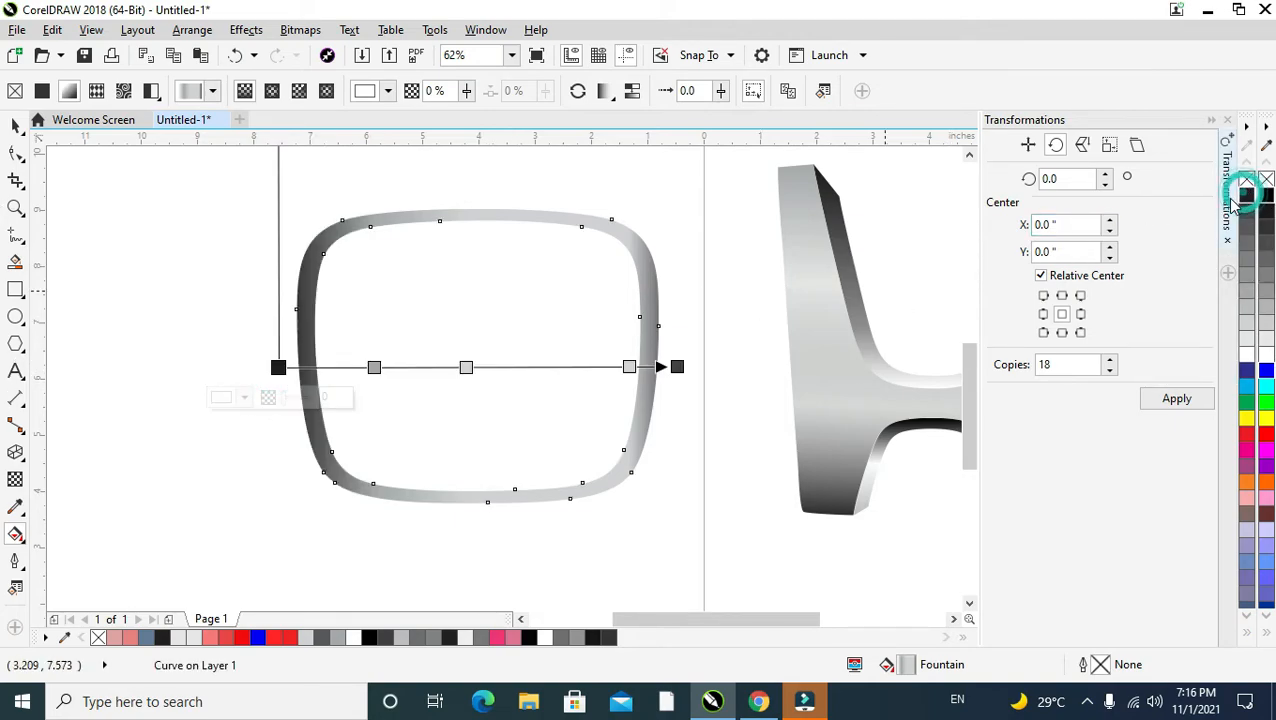
# Colour the frame gradient's 24% stop white and add another white stop at 65%
pyautogui.click(372, 367)
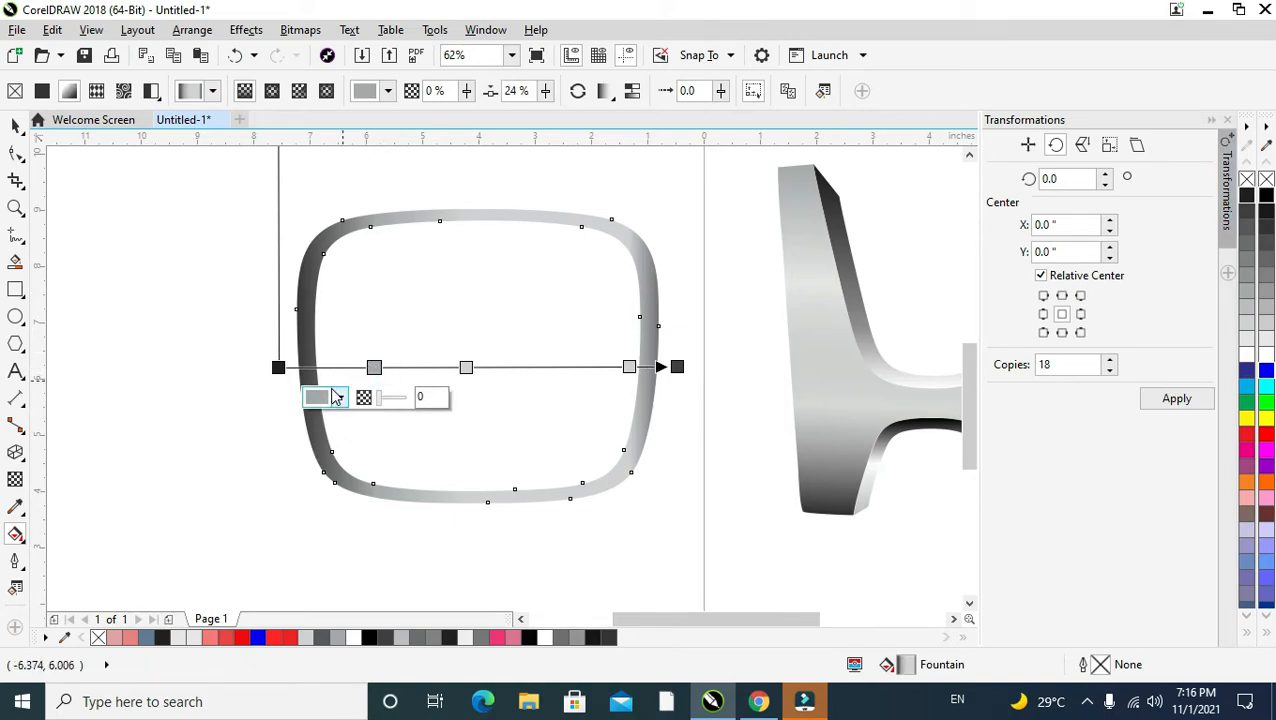
pyautogui.click(1245, 352)
pyautogui.doubleClick(530, 367)
pyautogui.click(537, 367)
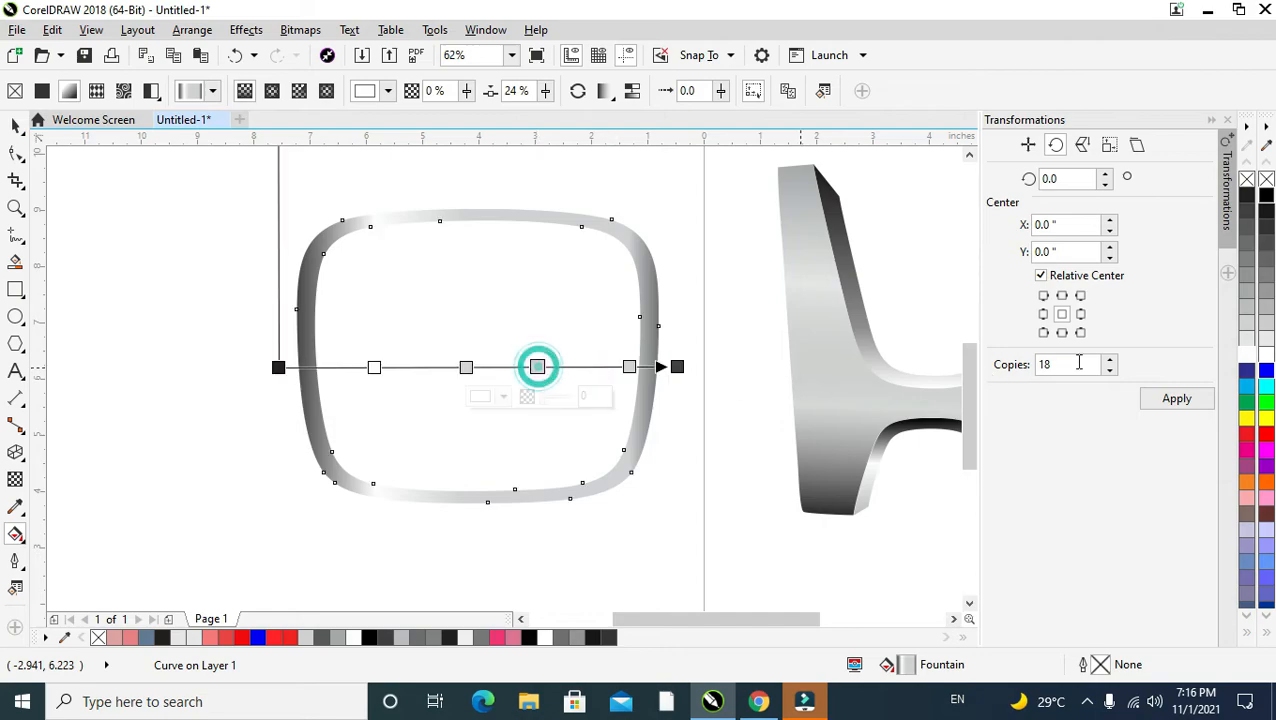
pyautogui.click(1245, 352)
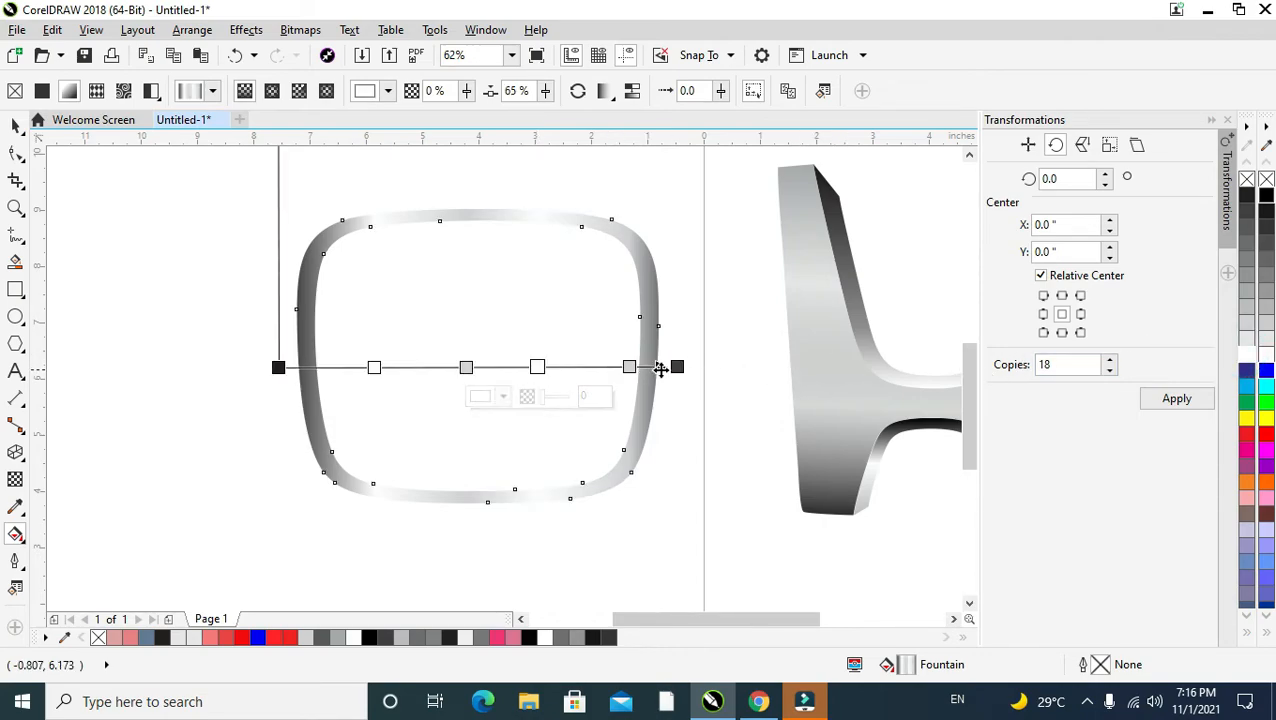
# Stretch the frame's gradient slightly farther past both sides, tilting it a little by raising its start
pyautogui.moveTo(663, 367); pyautogui.dragTo(677, 368)
pyautogui.moveTo(292, 367); pyautogui.dragTo(270, 358)
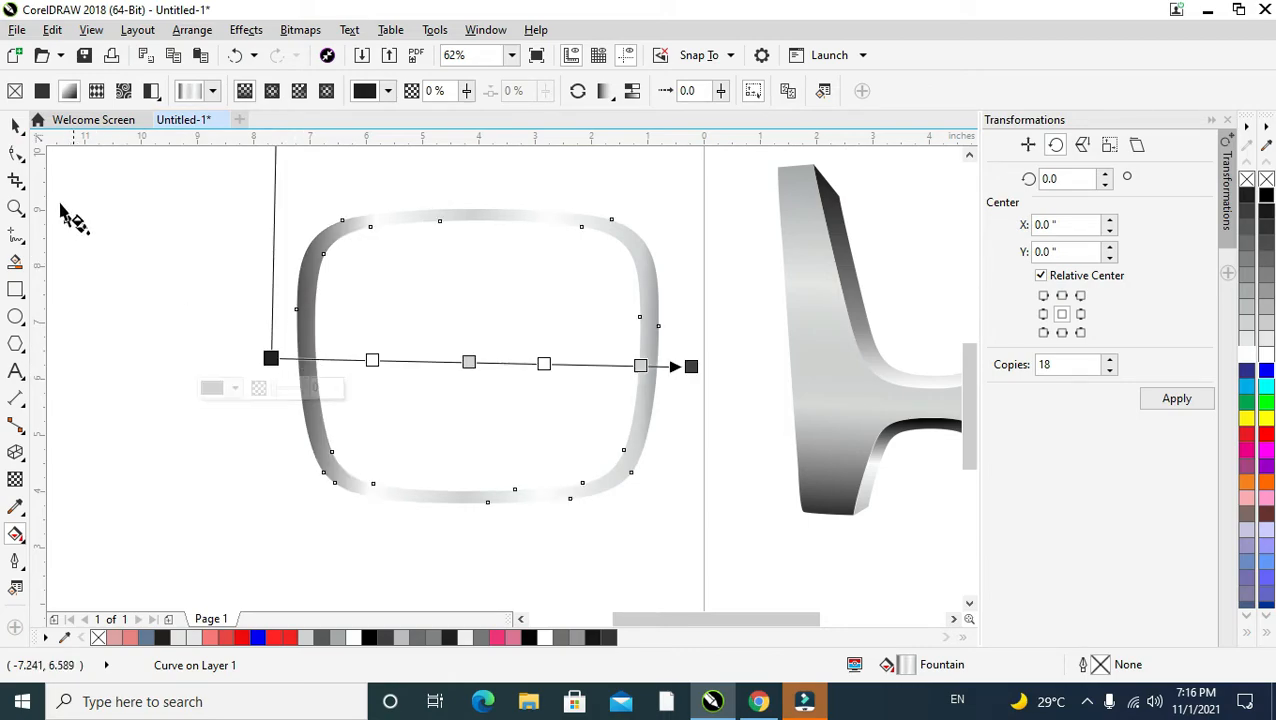
pyautogui.click(16, 124)
# Duplicate the rounded frame concentrically and scale the copy to about 93.4%, so it overlaps the original's inner edge
pyautogui.moveTo(262, 173); pyautogui.dragTo(735, 527)
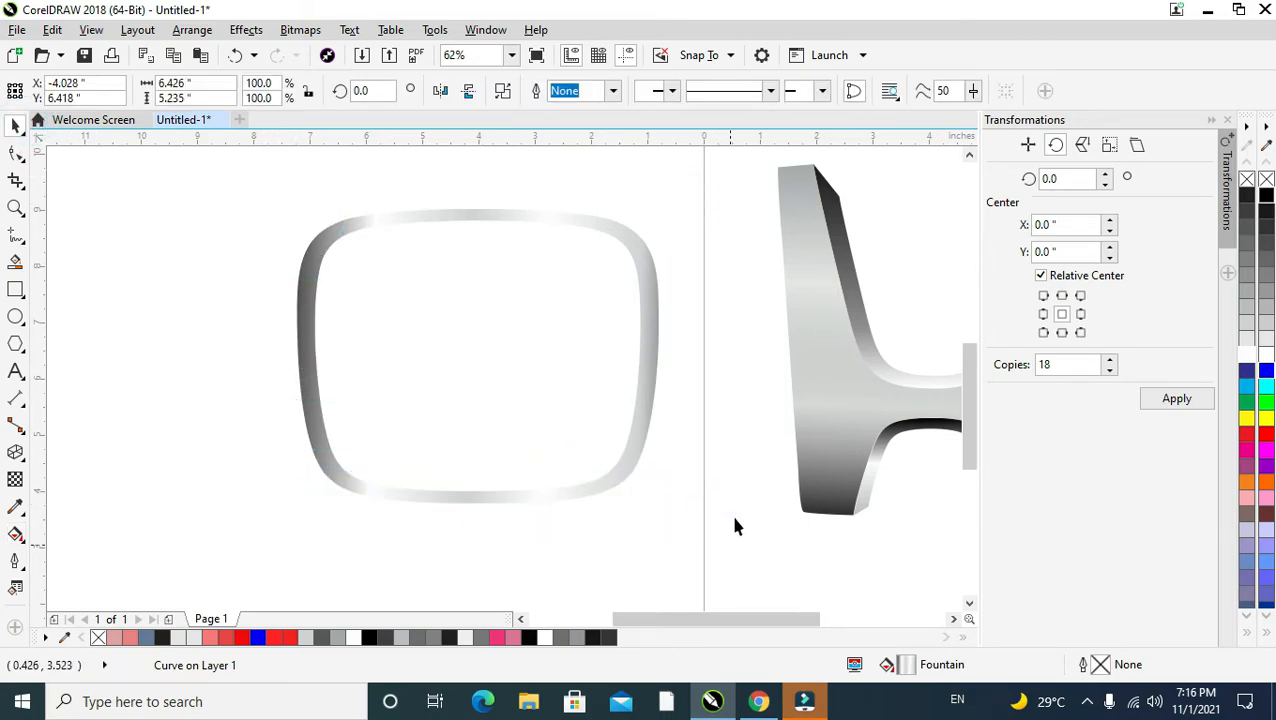
pyautogui.moveTo(666, 201)
pyautogui.mouseDown()
pyautogui.moveTo(650, 222)
pyautogui.moveTo(661, 222)
pyautogui.mouseUp()
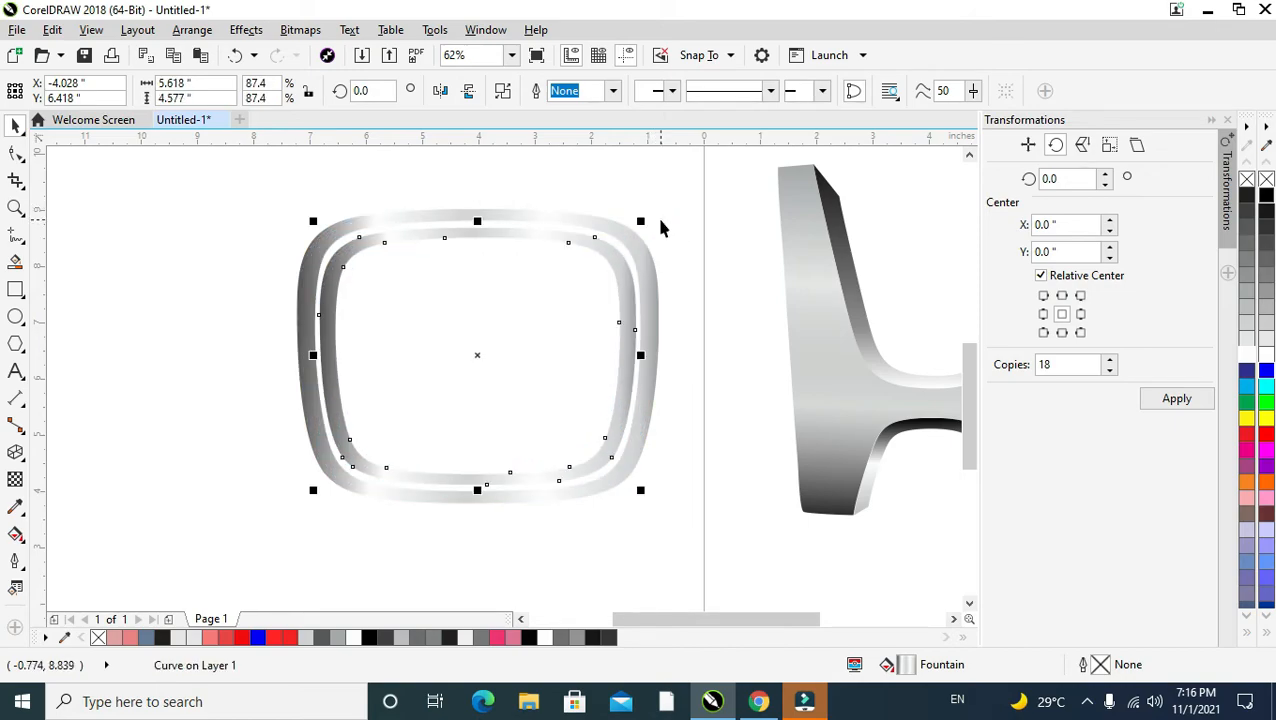
pyautogui.moveTo(644, 490); pyautogui.dragTo(659, 503)
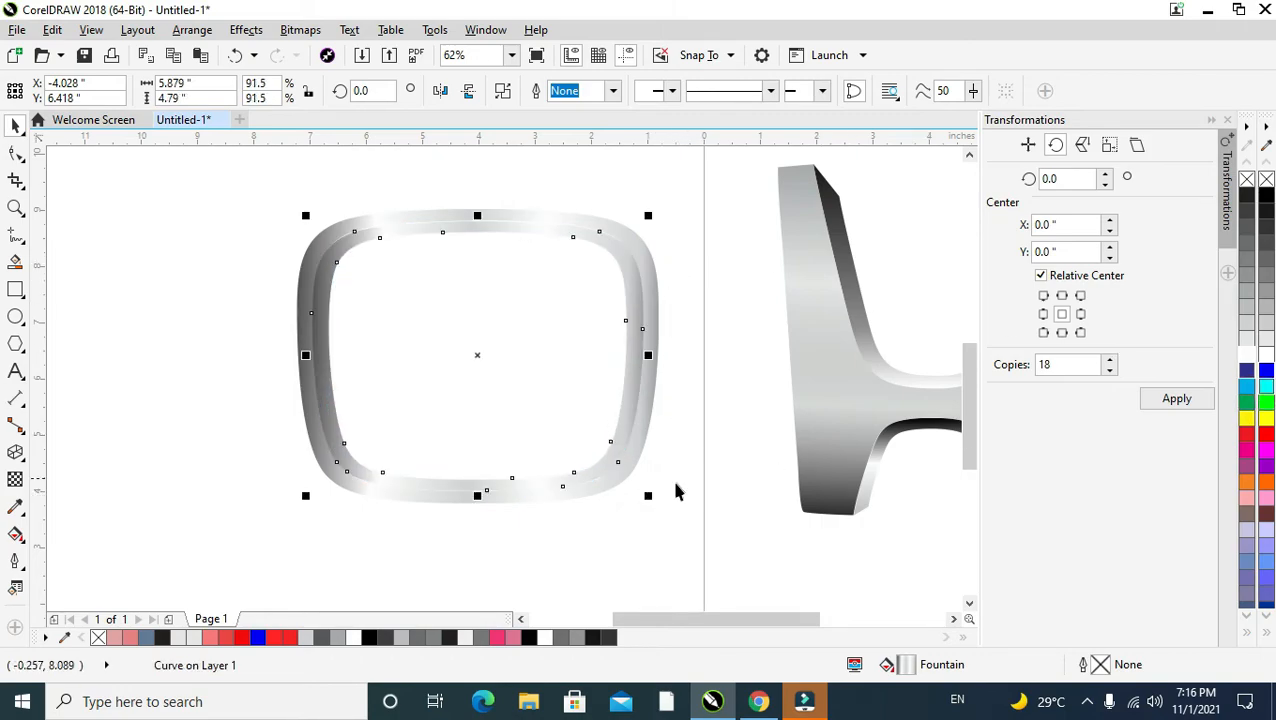
pyautogui.moveTo(648, 494); pyautogui.dragTo(653, 497)
# Turn the inner frame's gradient vertical, running from the frame's upper edge down to its lower edge
pyautogui.click(691, 309)
pyautogui.click(527, 218)
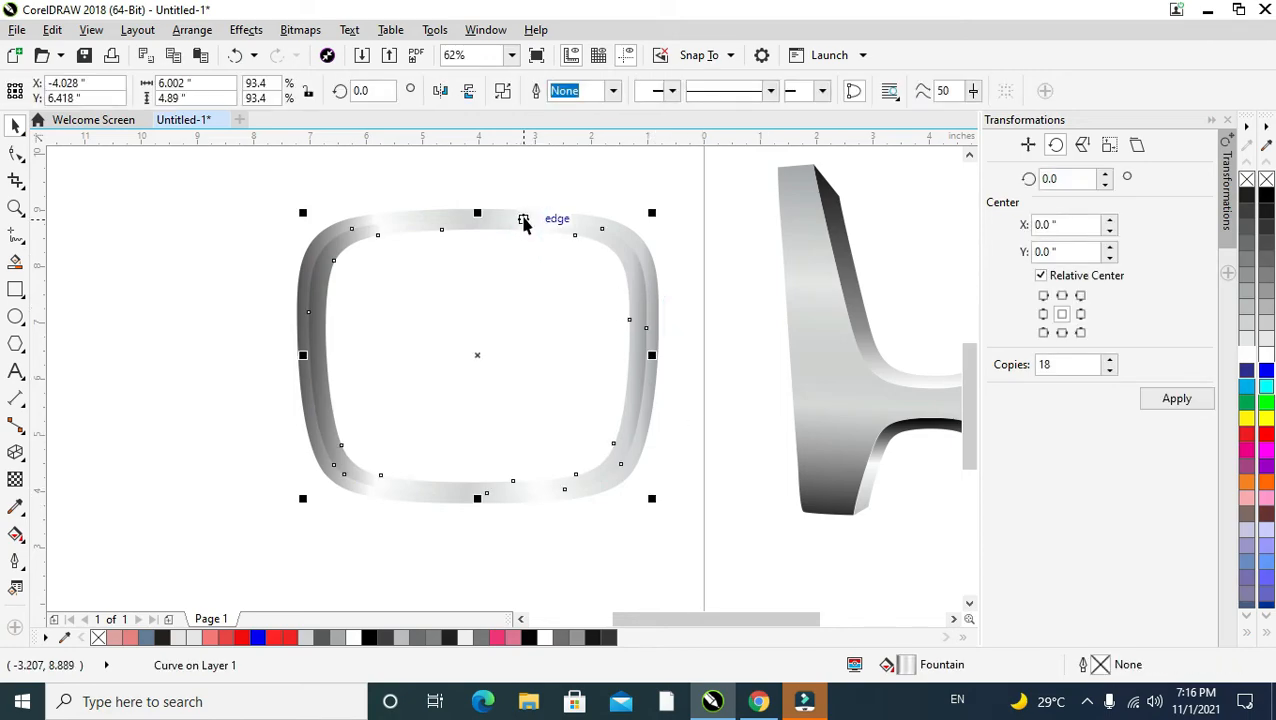
pyautogui.press('g')
pyautogui.moveTo(284, 358); pyautogui.dragTo(370, 227)
pyautogui.moveTo(677, 365); pyautogui.dragTo(480, 494)
pyautogui.moveTo(370, 227); pyautogui.dragTo(486, 208)
pyautogui.click(470, 219)
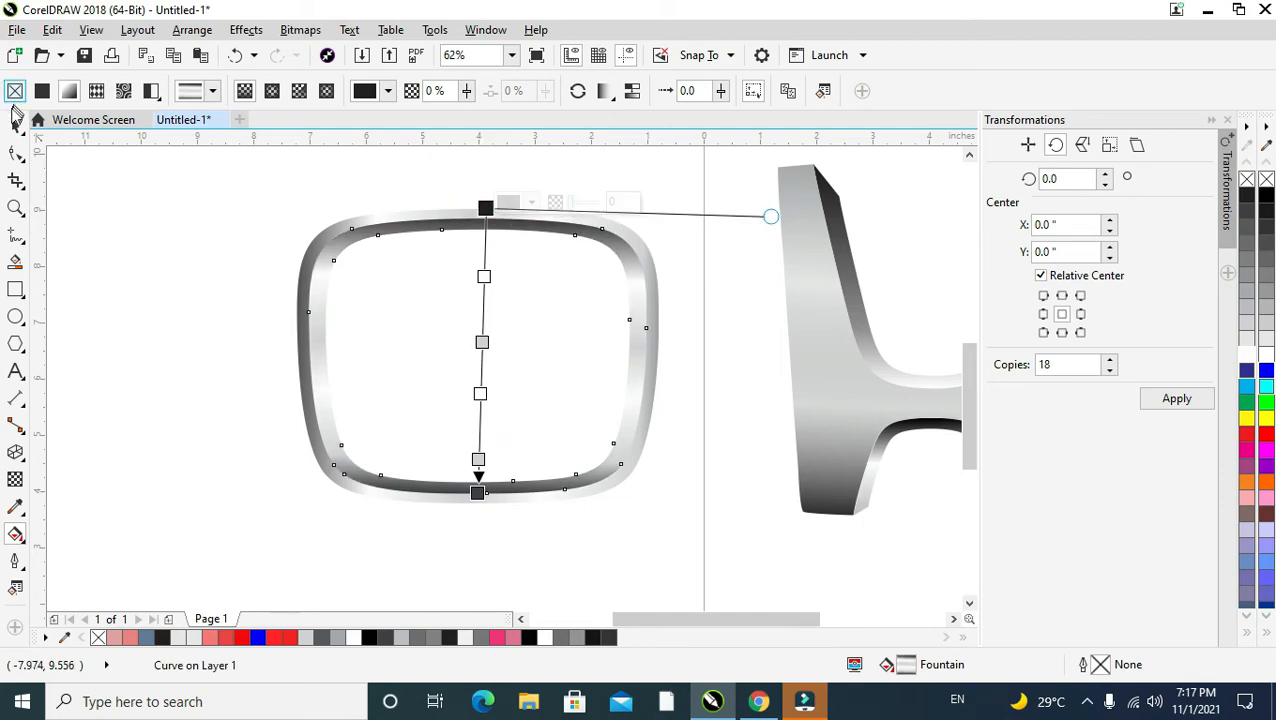
# Select both frames together and enlarge them proportionally about their centre to about 8.04 by 6.55 inches
pyautogui.click(15, 123)
pyautogui.click(128, 160)
pyautogui.moveTo(214, 186); pyautogui.dragTo(713, 528)
pyautogui.scroll(-3, 720, 480)
pyautogui.scroll(3, 737, 484)
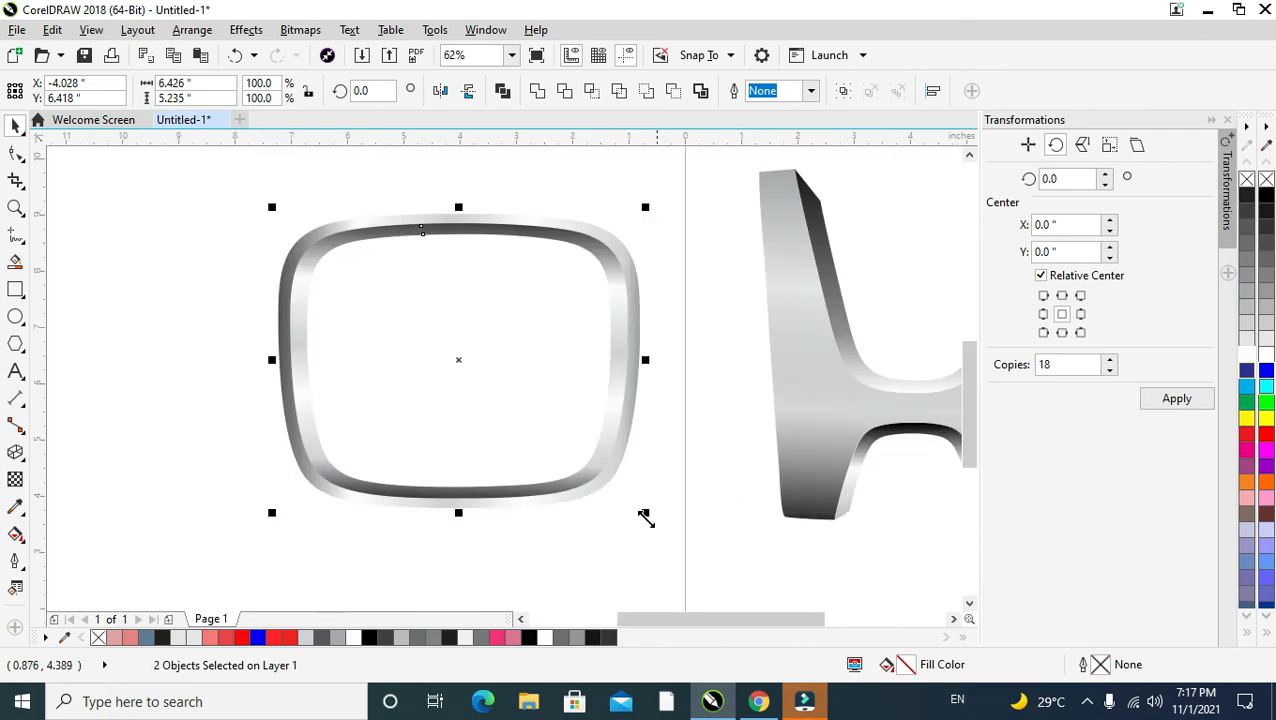
pyautogui.moveTo(644, 515); pyautogui.dragTo(692, 576)
# Move the two frames onto the page over the H
pyautogui.scroll(-4, 721, 535)
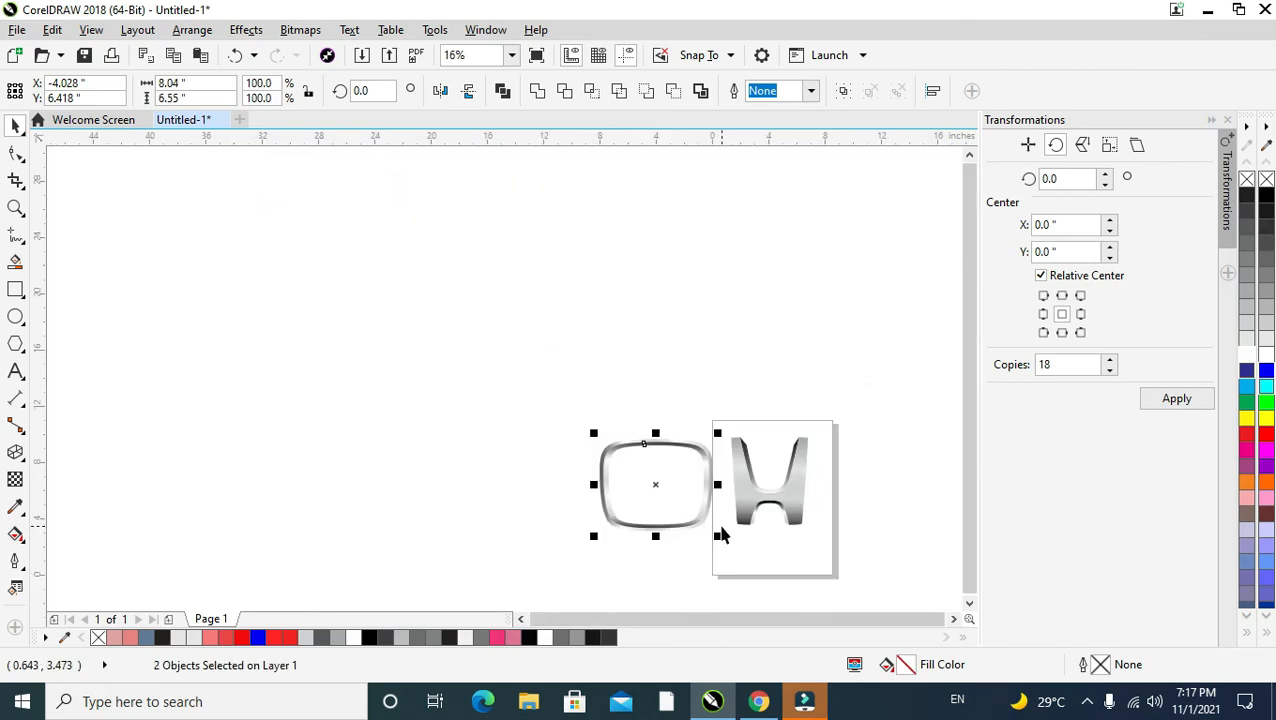
pyautogui.scroll(2, 758, 536)
pyautogui.moveTo(652, 444); pyautogui.dragTo(868, 419)
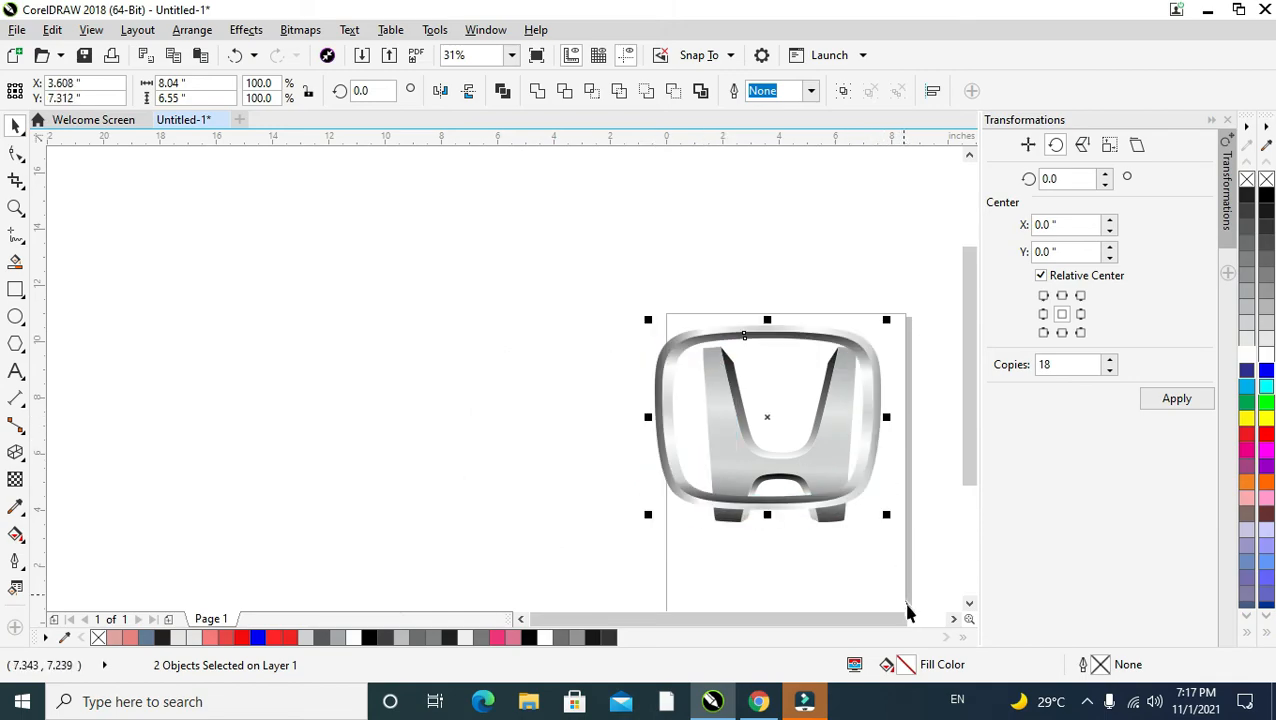
# Enlarge the two frames to about 9.355 by 7.621 inches and nudge them until they surround the H centrally
pyautogui.click(953, 618)
pyautogui.moveTo(703, 518); pyautogui.dragTo(740, 561)
pyautogui.press('Left')
pyautogui.press('Left')
pyautogui.press('Left')
pyautogui.press('Left')
pyautogui.press('Left')
pyautogui.press('Left')
pyautogui.press('Left')
pyautogui.press('Left')
pyautogui.press('Left')
pyautogui.press('Left')
pyautogui.press('Left')
pyautogui.press('Left')
pyautogui.press('Left')
pyautogui.press('Right')
pyautogui.press('Down')
pyautogui.press('Down')
pyautogui.press('Left')
pyautogui.press('Down')
pyautogui.press('Left')
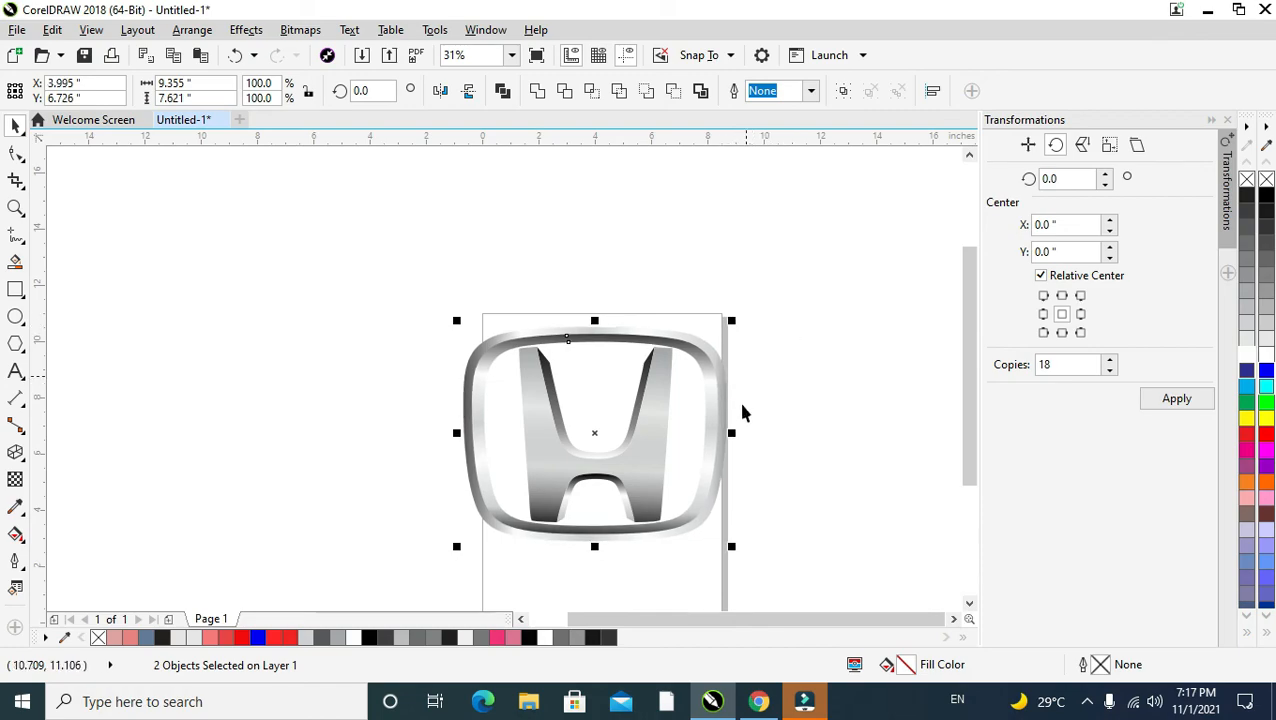
# Select all five logo objects and scale them down about their centre to about 7.418 by 6.044 inches
pyautogui.scroll(2, 753, 427)
pyautogui.scroll(-2, 753, 427)
pyautogui.moveTo(971, 397); pyautogui.dragTo(971, 404)
pyautogui.moveTo(313, 236); pyautogui.dragTo(846, 589)
pyautogui.moveTo(732, 308); pyautogui.dragTo(693, 348)
pyautogui.scroll(1, 693, 386)
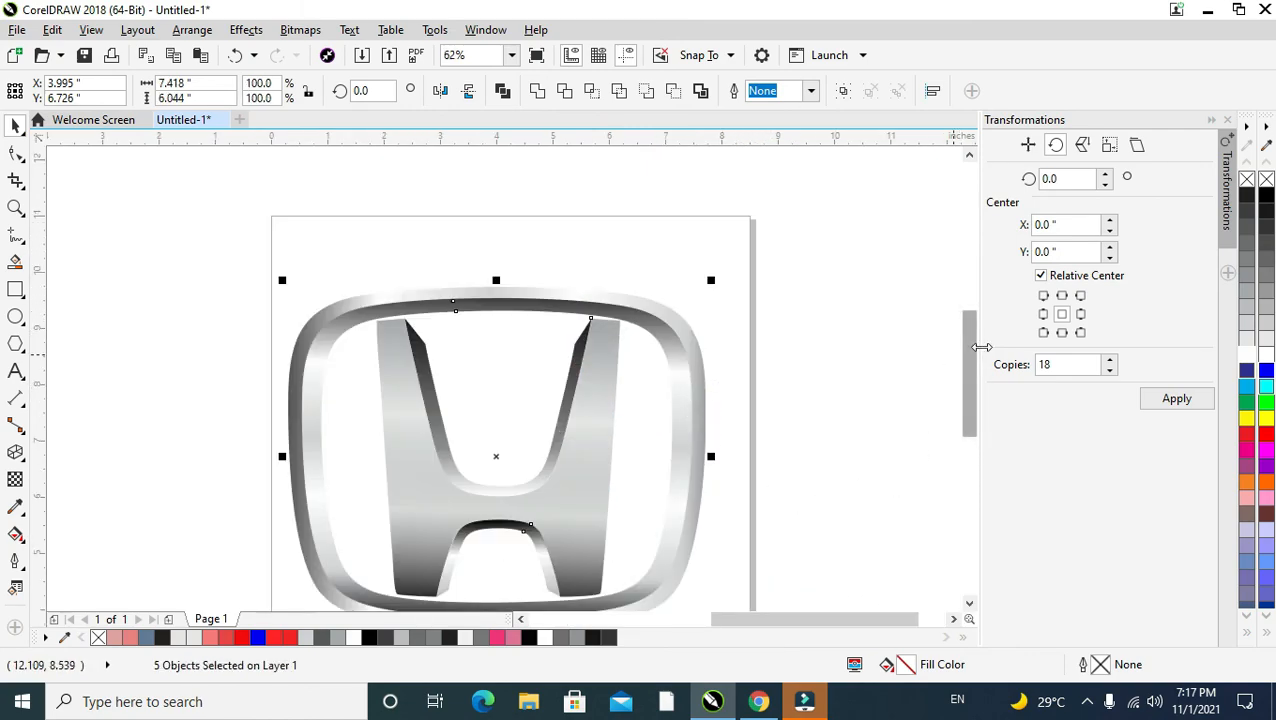
pyautogui.scroll(-2, 972, 448)
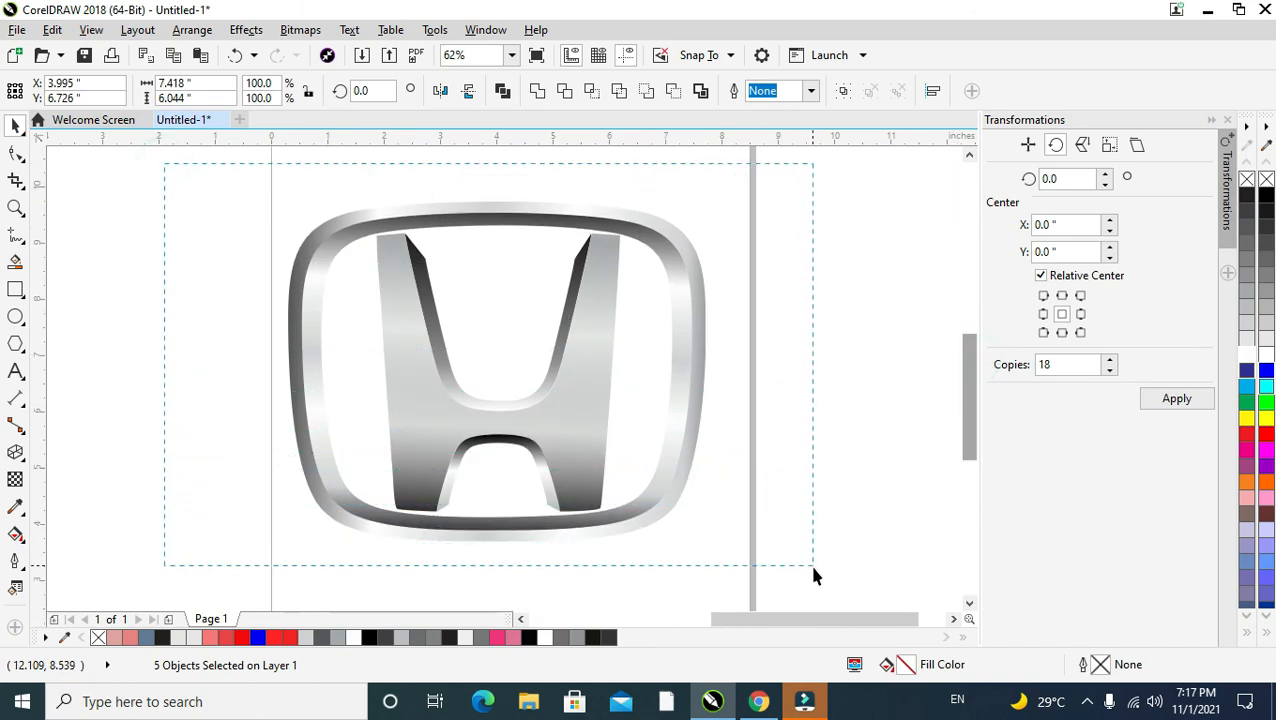